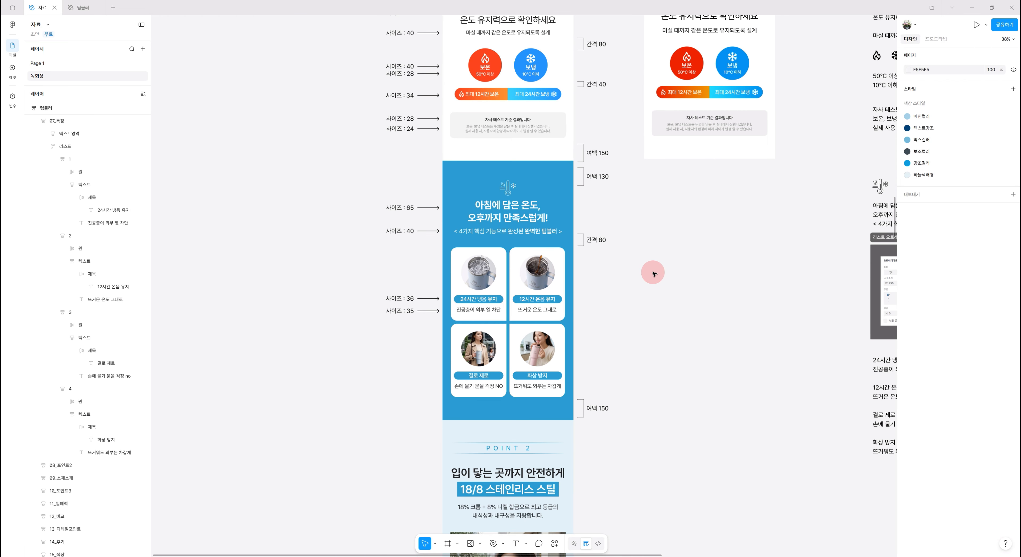
- Duplicate the 06_유지력 section frame in the practice page so the copy sits directly below it
drag(699, 233, 623, 313)
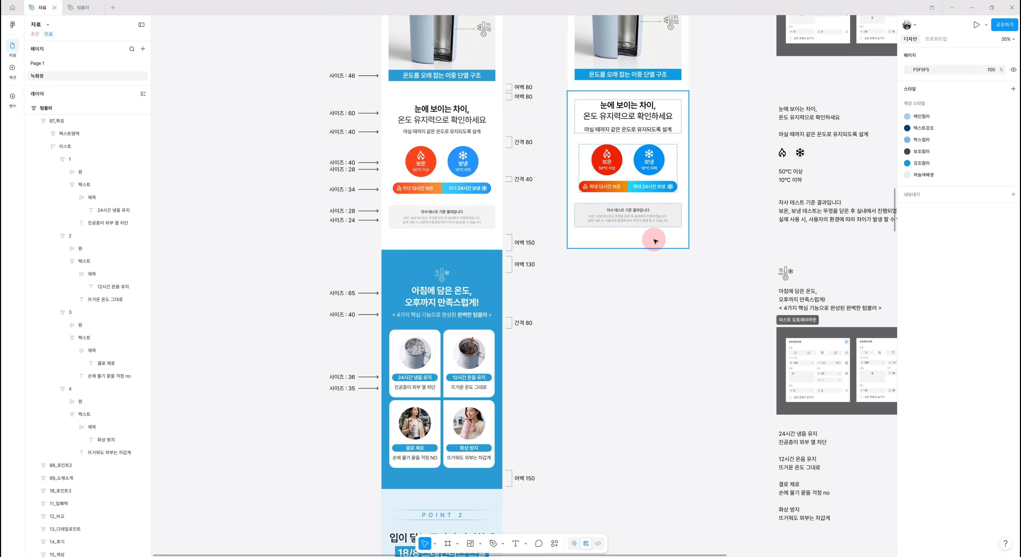
click(653, 233)
scroll(673, 421, up, 1)
scroll(674, 421, up, 1)
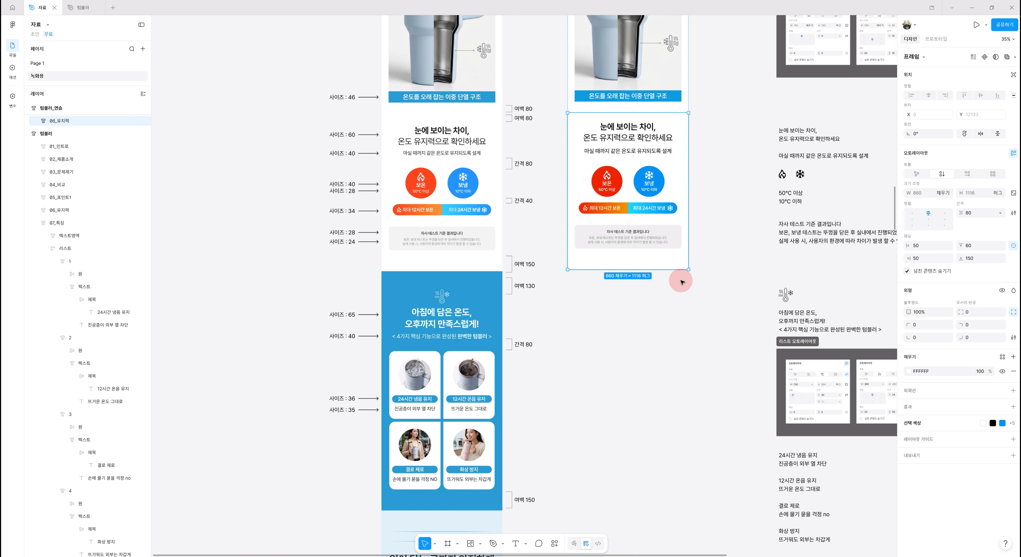
key(ctrl+d)
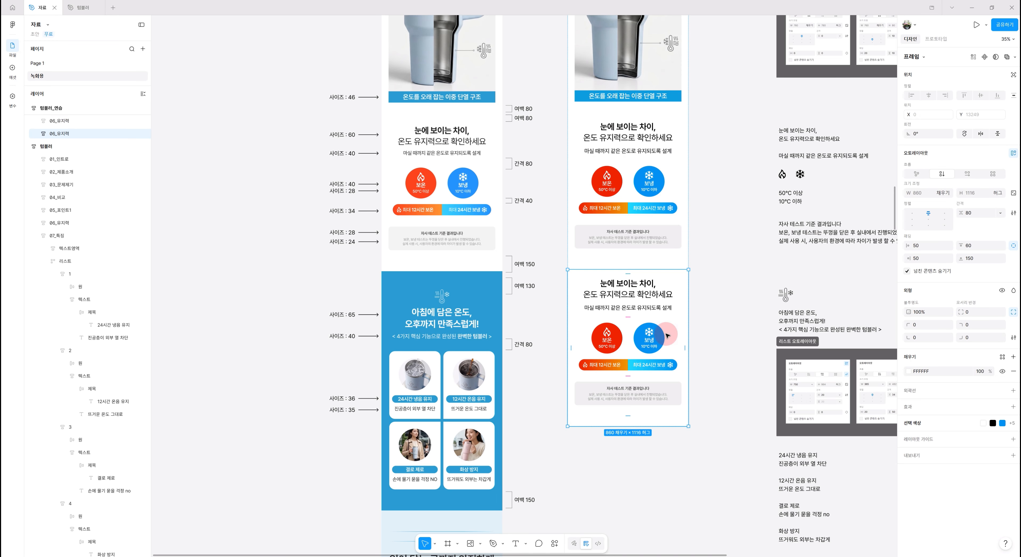
- Rename the duplicated section frame as 07_특징
double_click(61, 133)
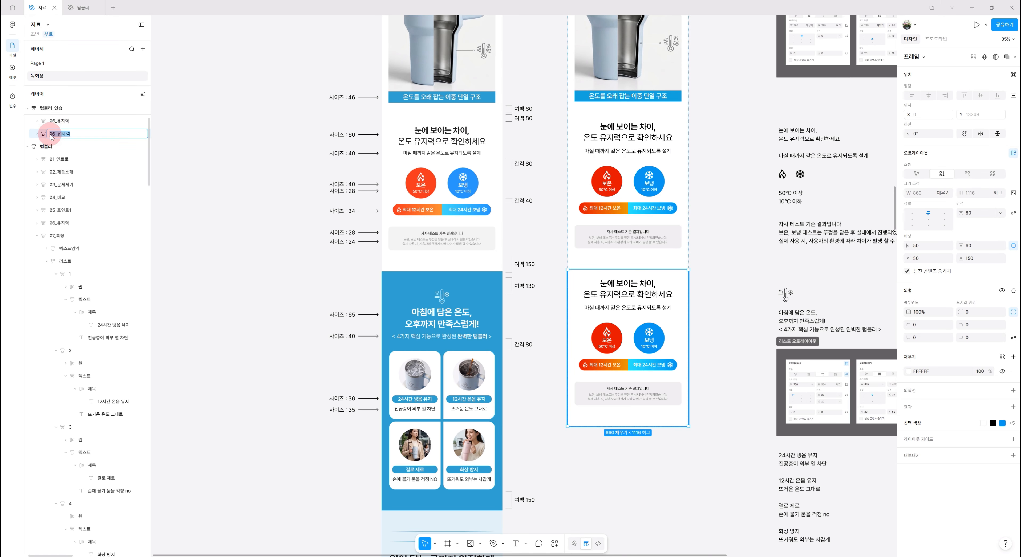
click(55, 135)
drag(52, 134, 61, 135)
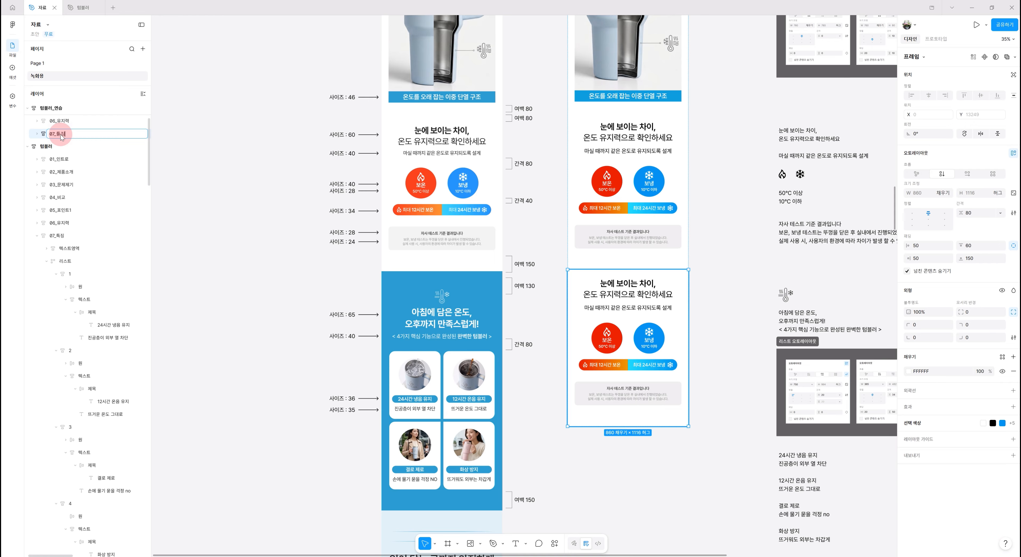
key(Return)
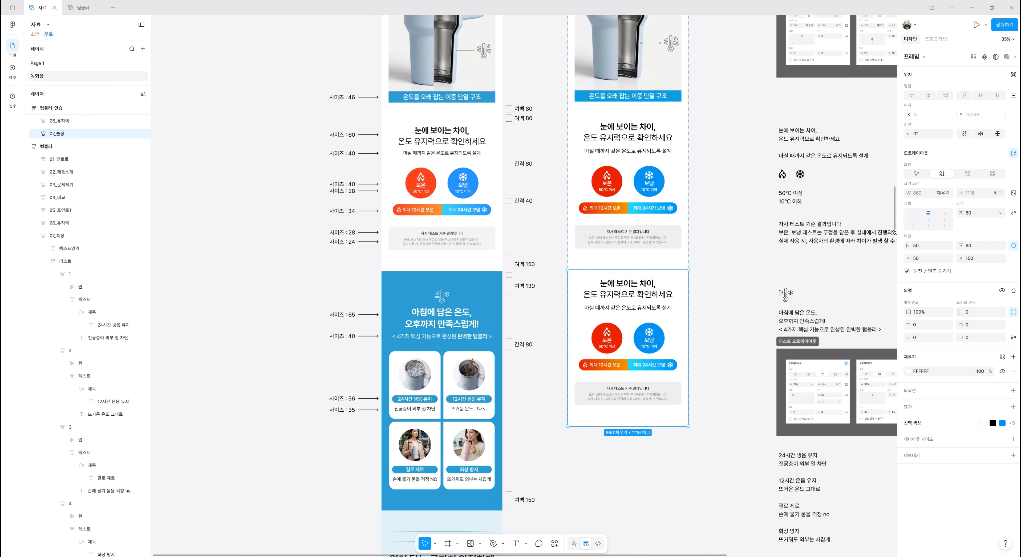
- Set the new section frame's top padding to 150 and apply the 강조컬러 library style as its fill
click(977, 249)
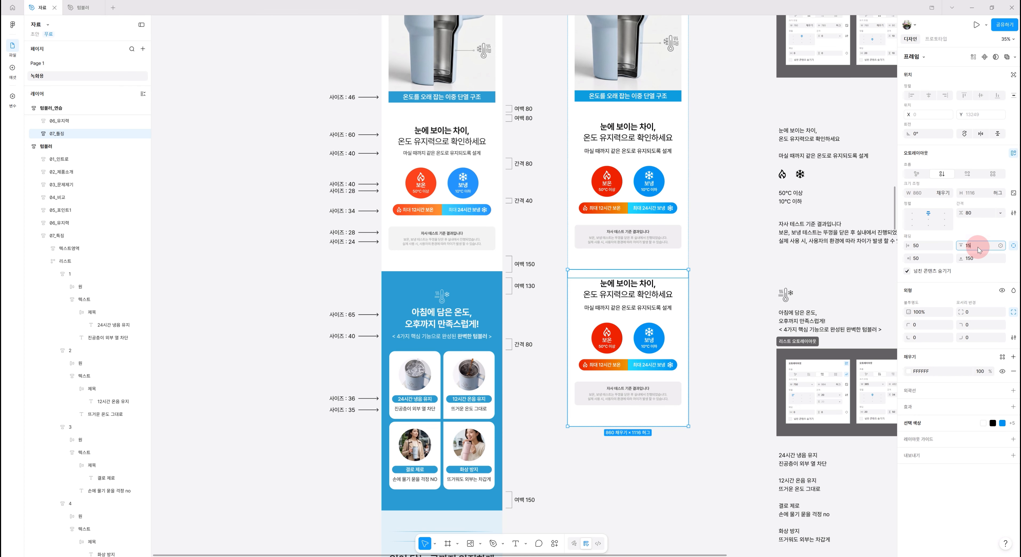
key(Return)
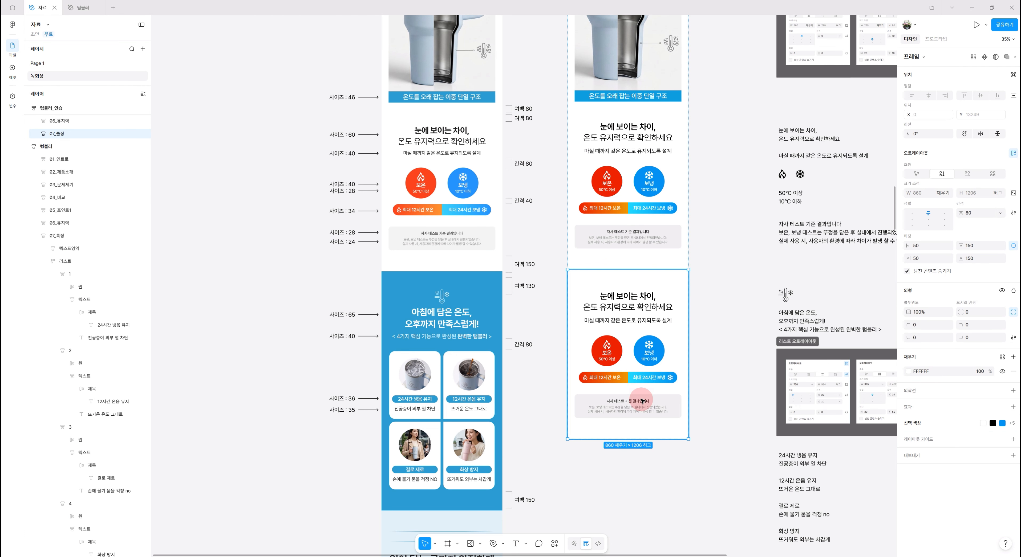
scroll(633, 396, down, 1)
scroll(639, 398, down, 5)
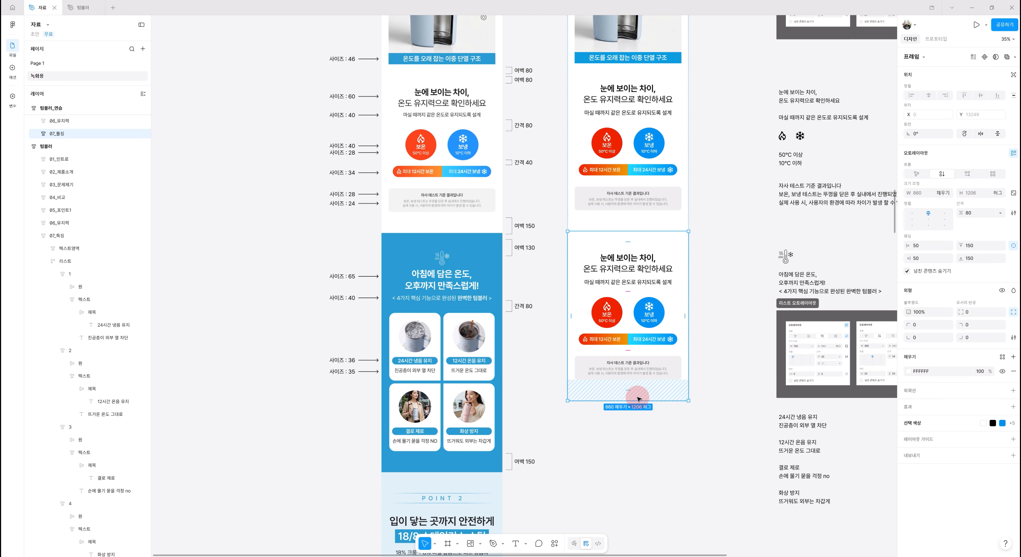
click(909, 372)
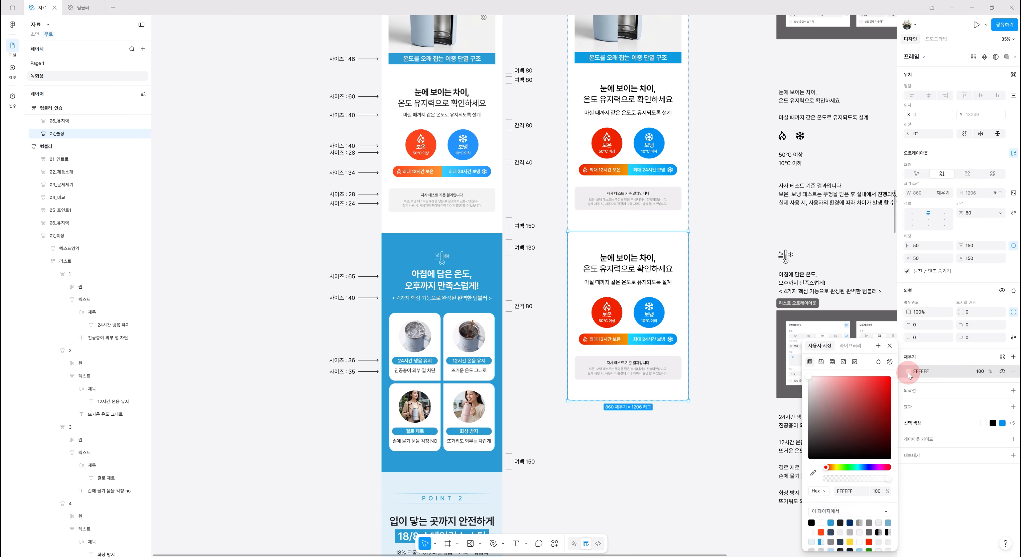
click(850, 345)
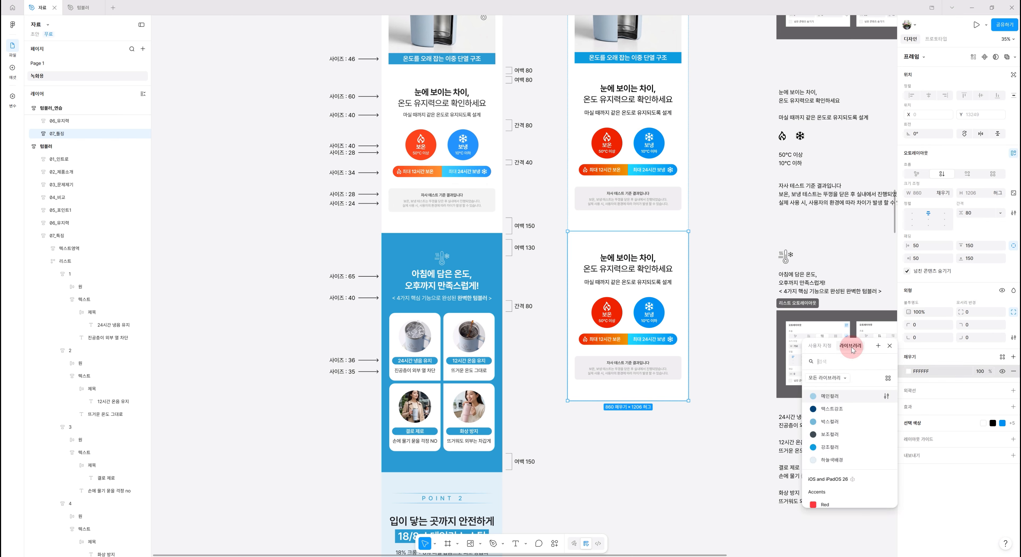
click(828, 452)
- Replace the new section's title with the copied text "아침에 담은 온도, 오후까지 만족스럽게!"
drag(779, 275, 825, 283)
key(ctrl+c)
double_click(628, 264)
key(ctrl+v)
- Color the new section's title white (FFFFFF) and set its font size to 65
click(908, 353)
drag(824, 392, 795, 363)
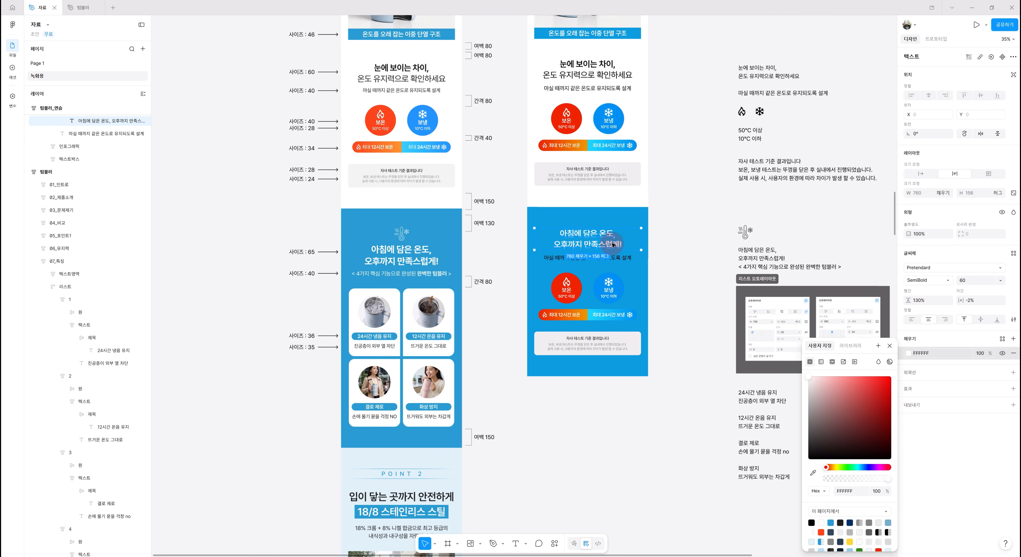
click(975, 282)
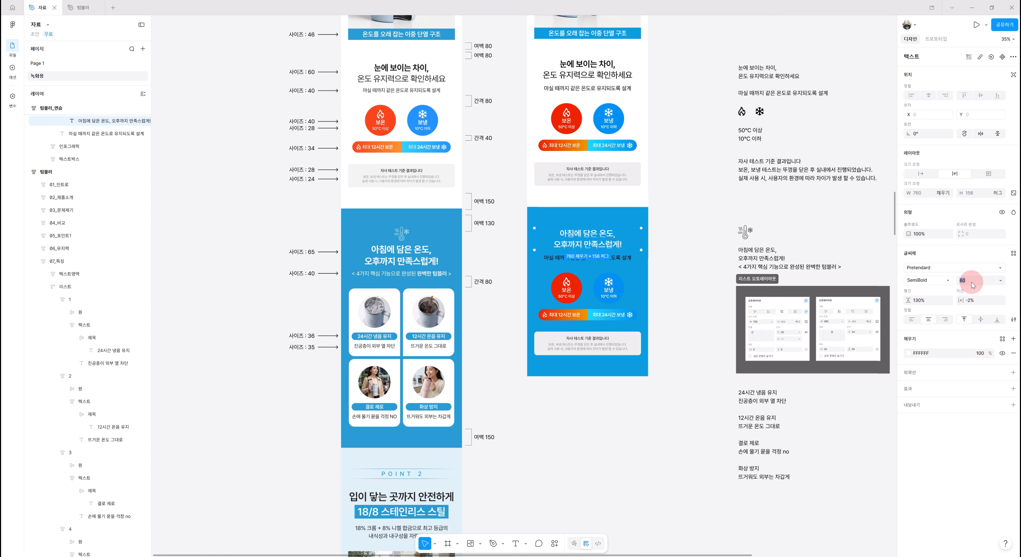
key(Return)
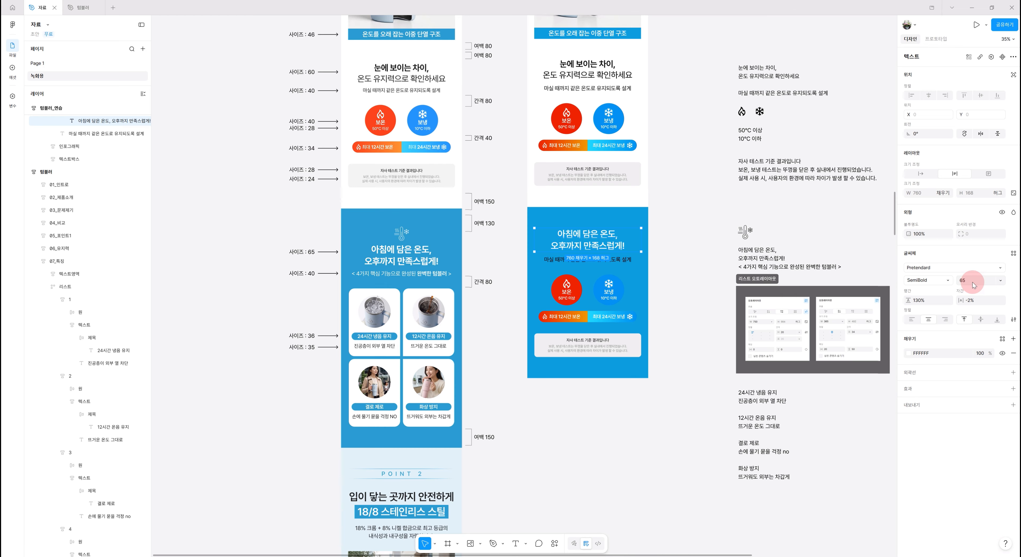
- Copy the thermometer and snowflake icon from the reference material into the new section's 타이틀영역 frame
click(744, 233)
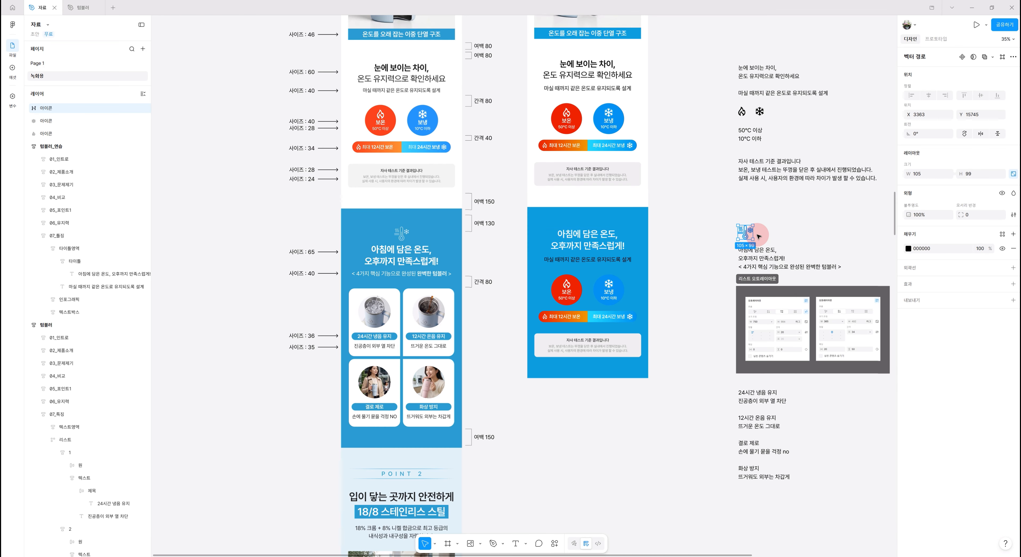
click(598, 245)
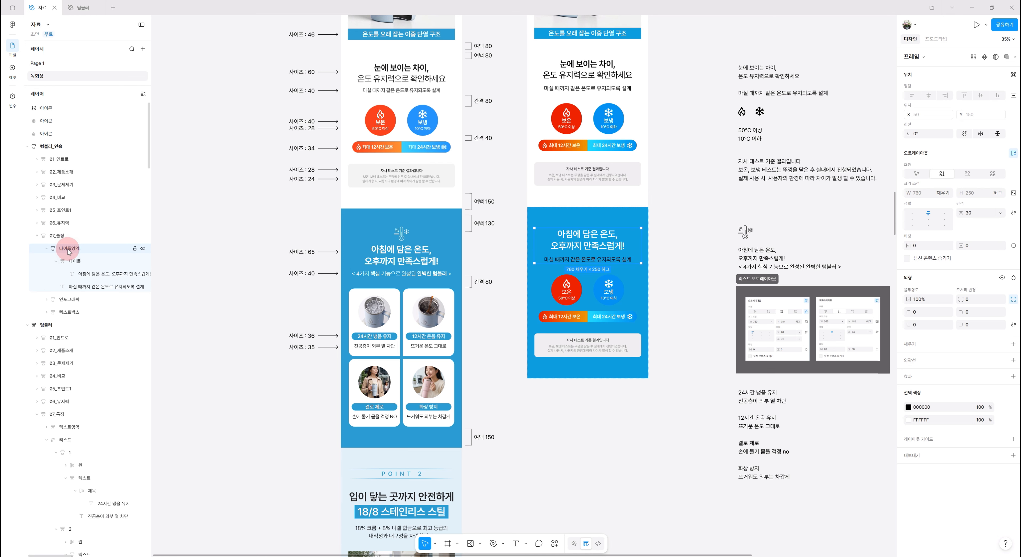
key(ctrl+v)
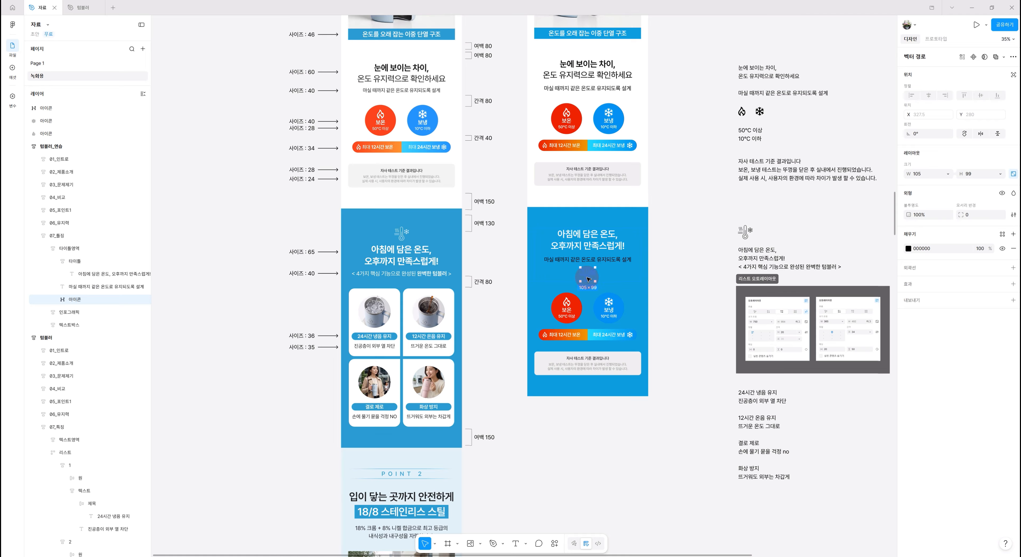
- Color the pasted thermometer icon white (FFFFFF) and move it above the title within the title area
click(909, 248)
click(821, 427)
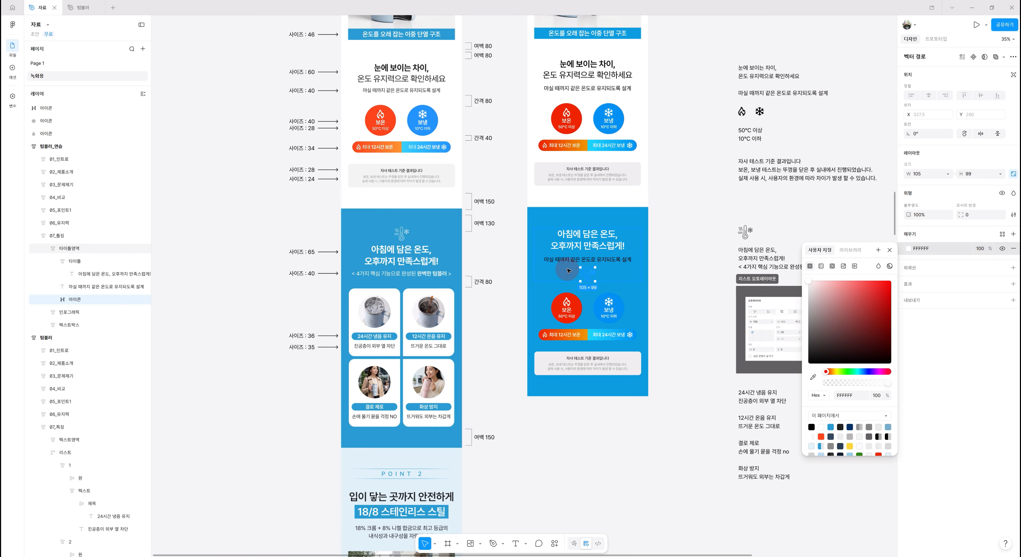
key(Up)
key(Up)
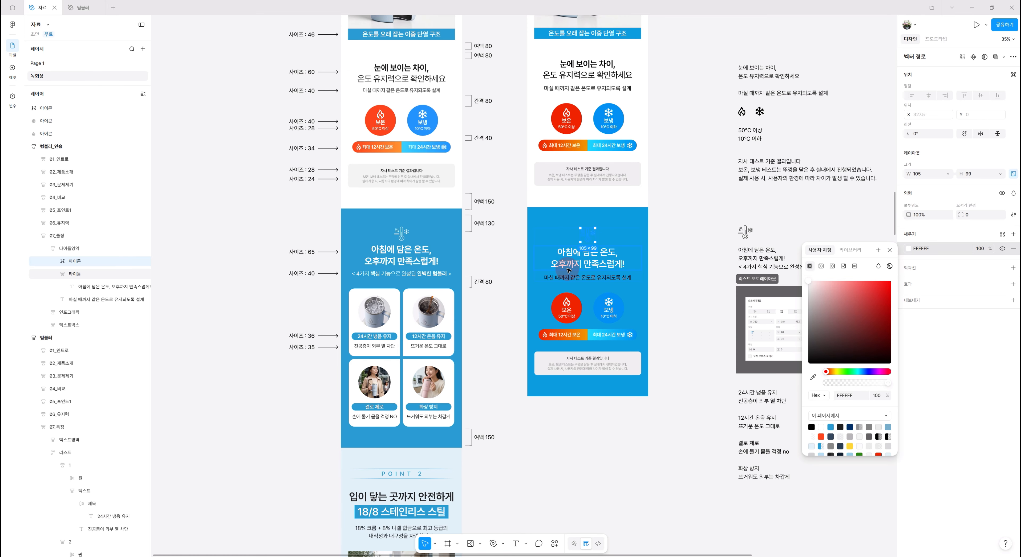
click(698, 282)
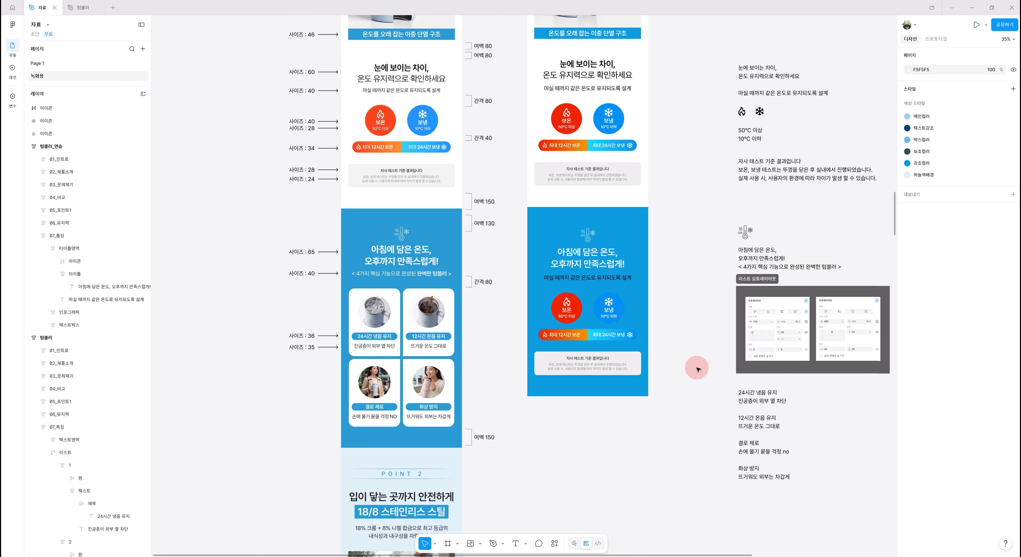
- Replace the subtitle below the new title with the copied line "< 4가지 핵심 기능으로 완성된 완벽한 텀블러 >"
scroll(634, 313, up, 2)
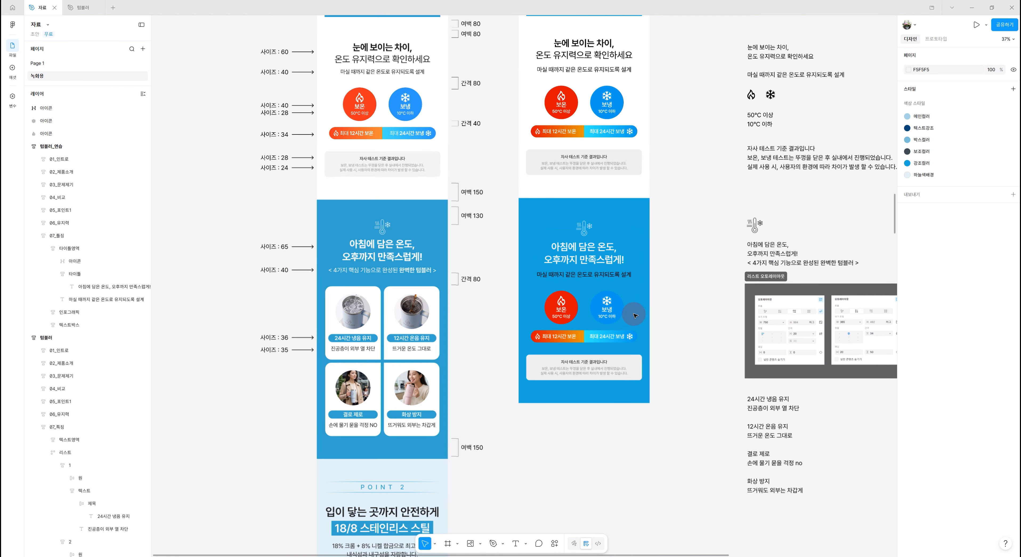
click(805, 262)
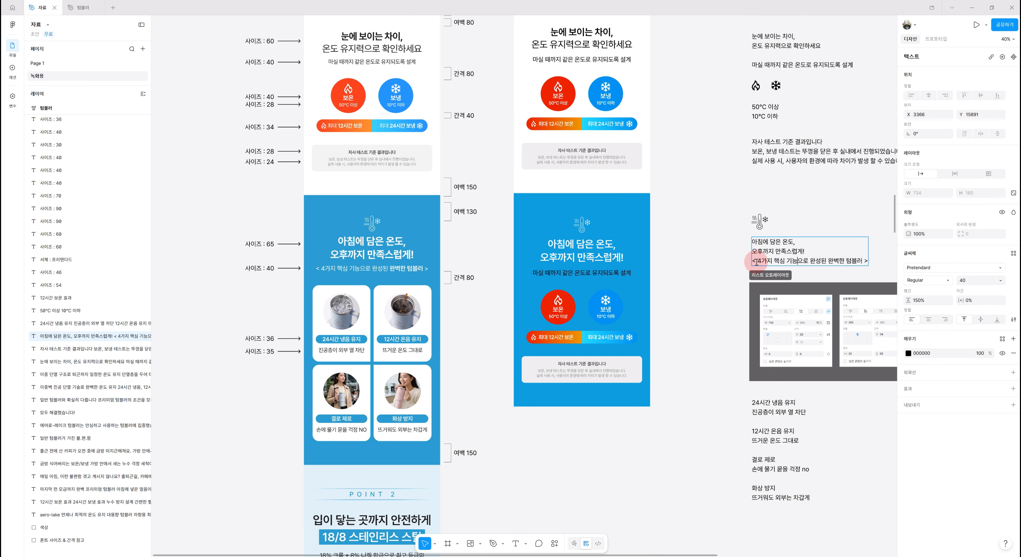
drag(753, 262, 878, 265)
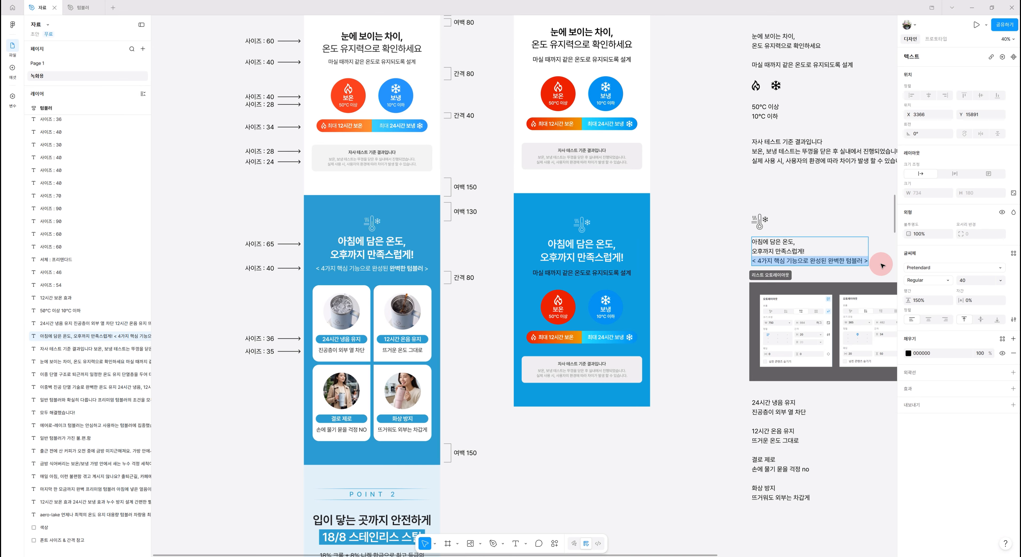
click(554, 273)
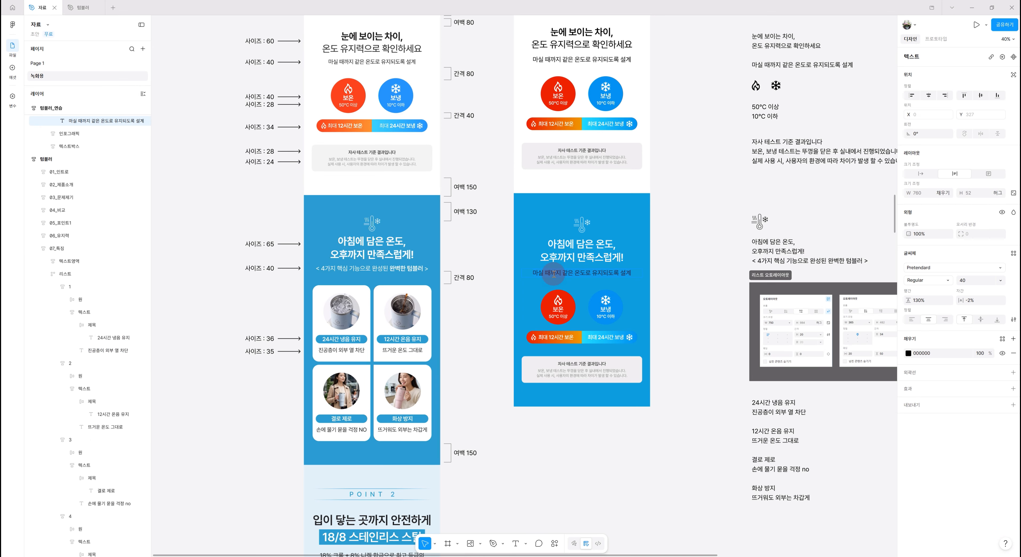
key(ctrl+v)
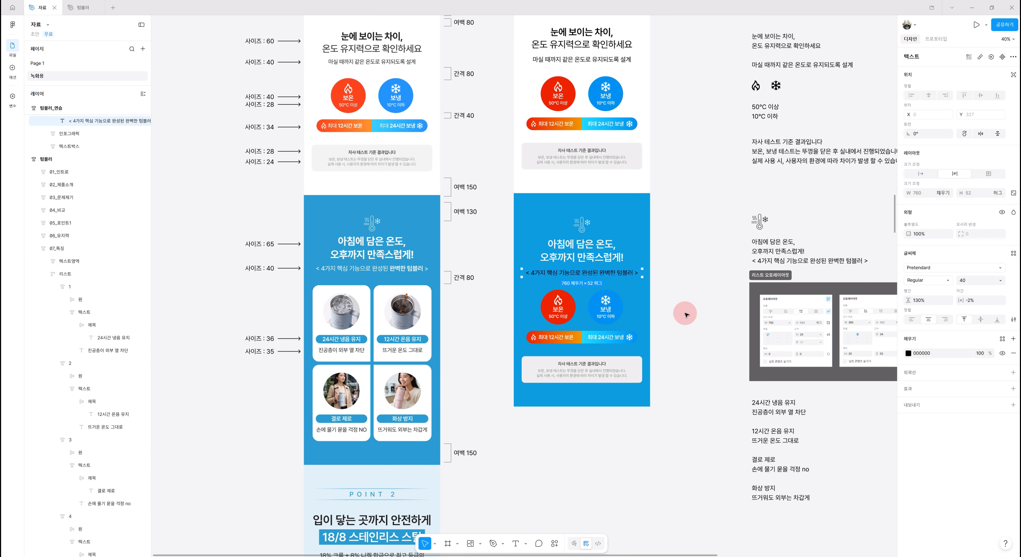
- Change the new section's subtitle text color to white (FFFFFF)
click(908, 353)
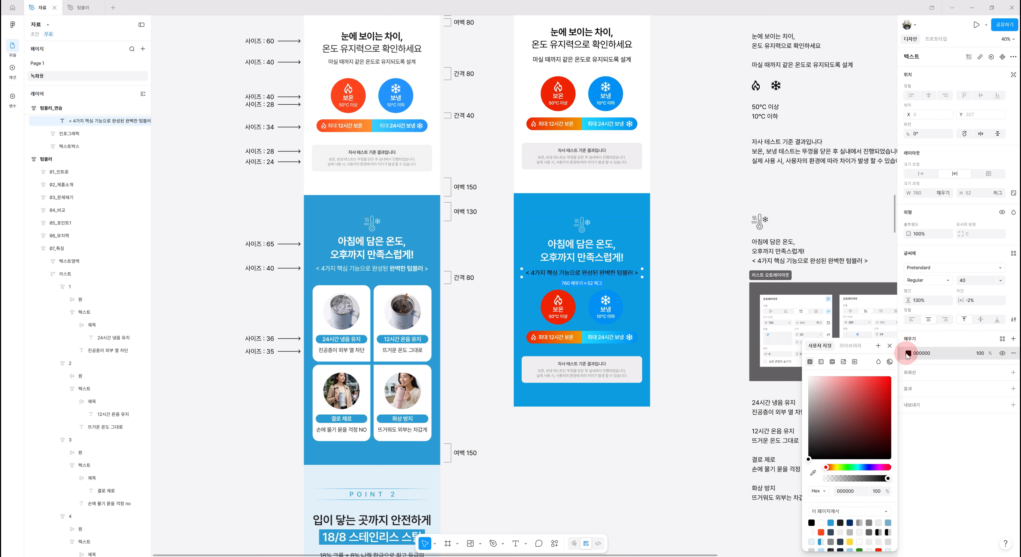
drag(834, 391, 788, 358)
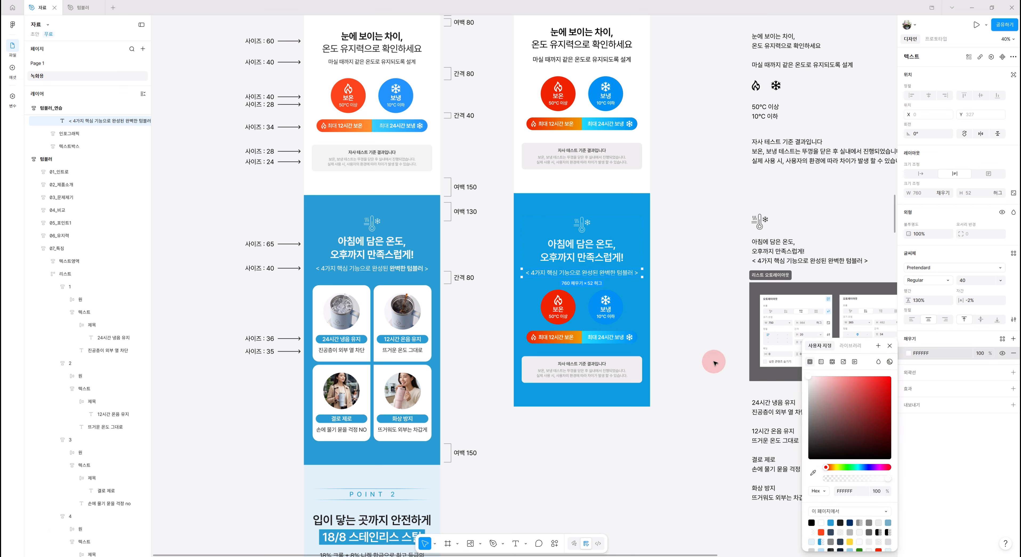
click(700, 353)
- Set the words "완벽한 텀블러" in the subtitle to the SemiBold weight
click(589, 274)
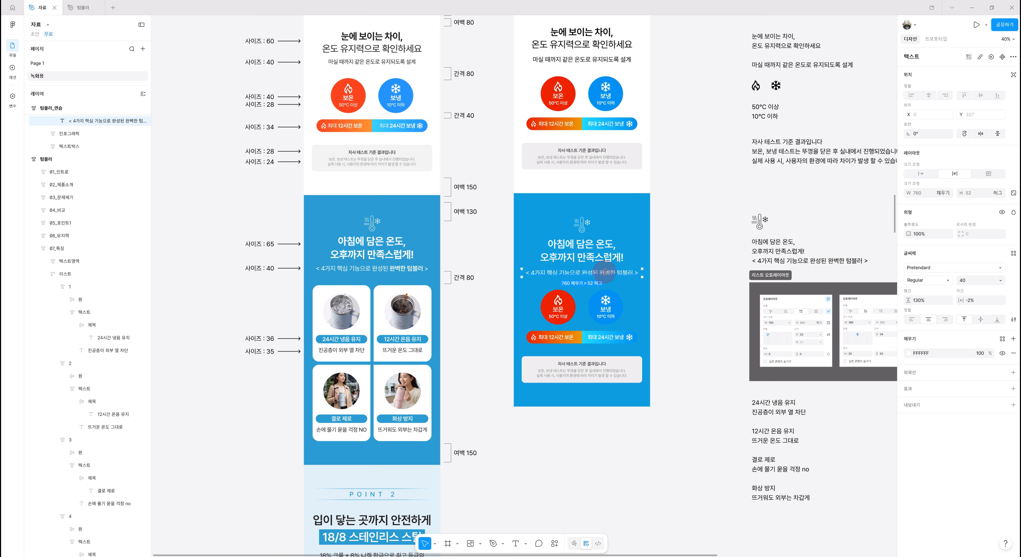
drag(600, 273, 631, 273)
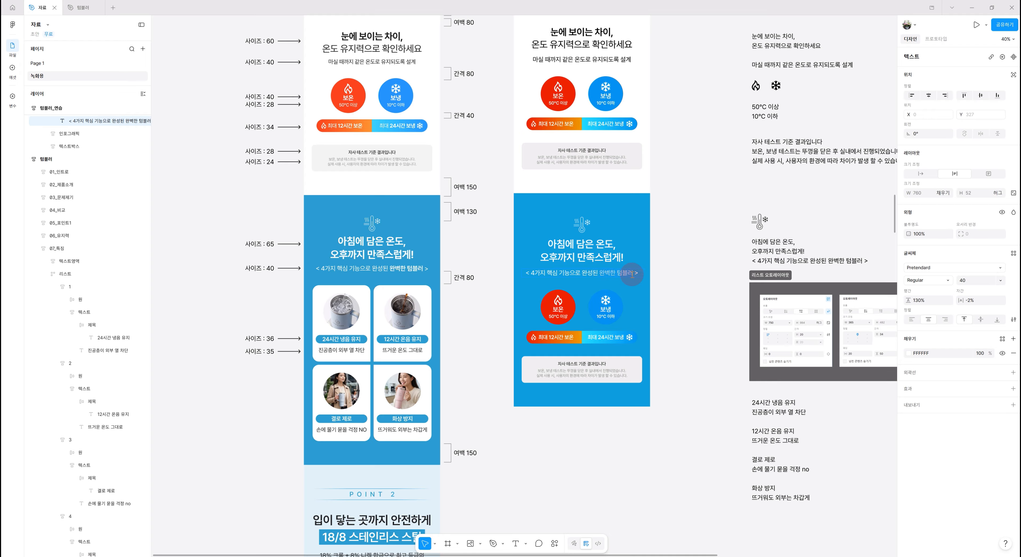
click(929, 281)
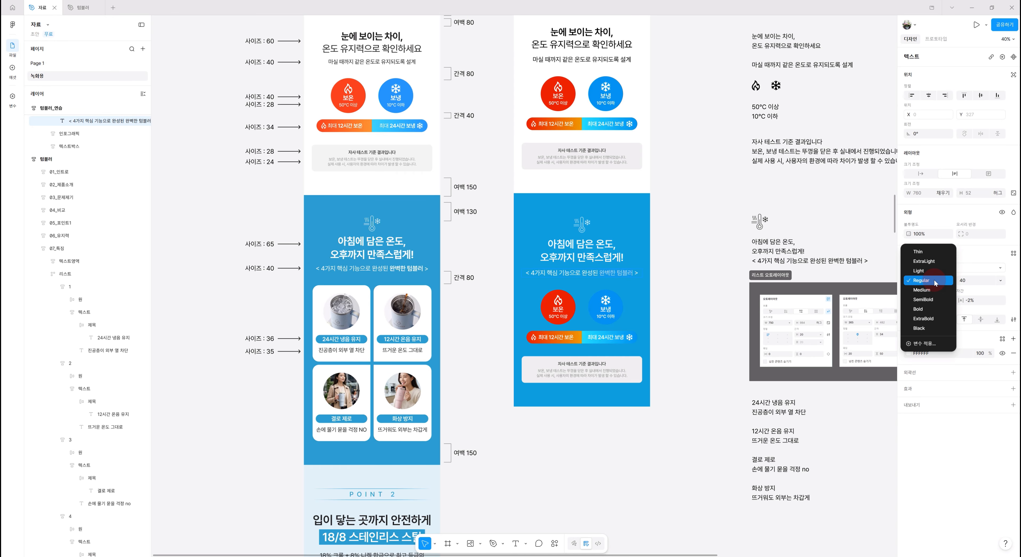
click(929, 303)
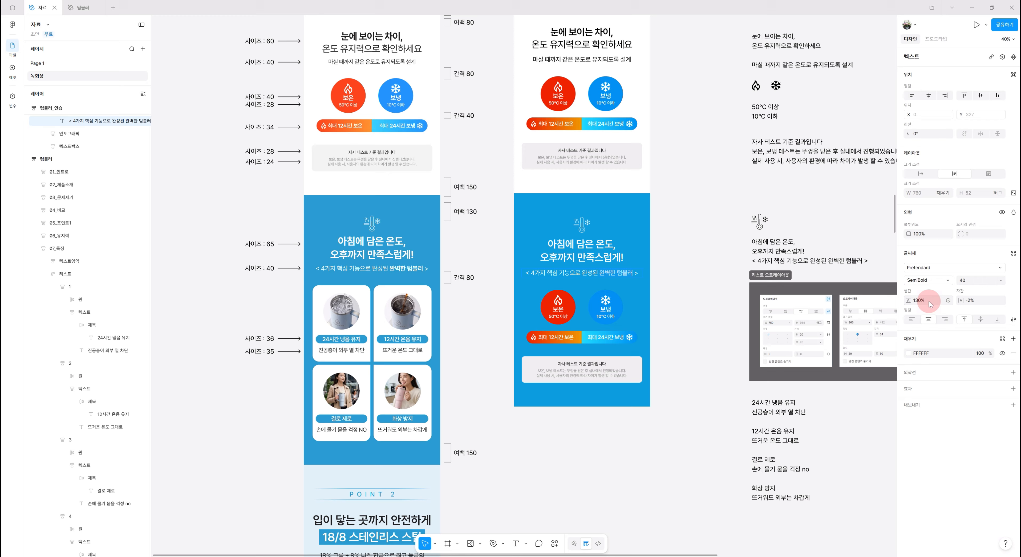
key(Escape)
click(670, 290)
scroll(674, 297, down, 2)
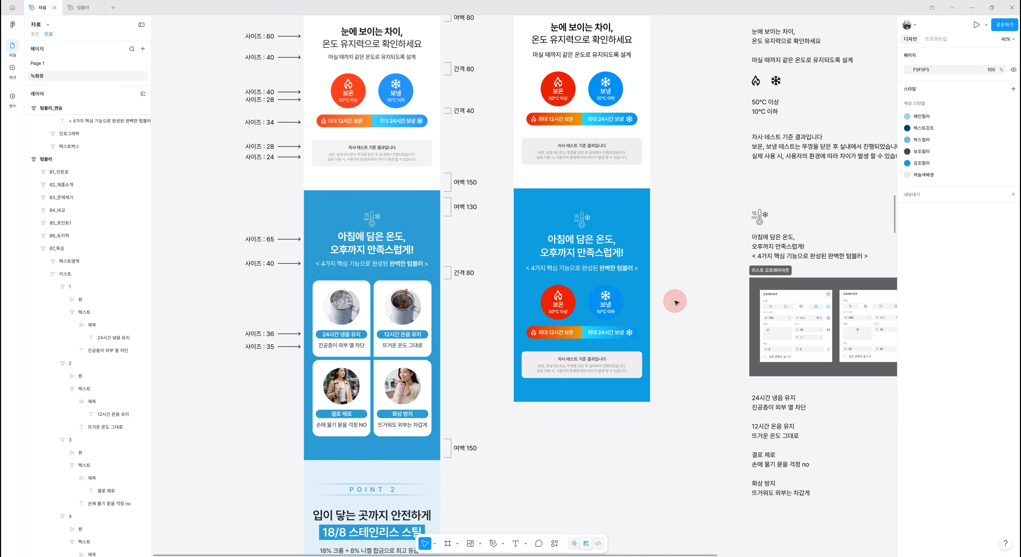
scroll(676, 302, down, 3)
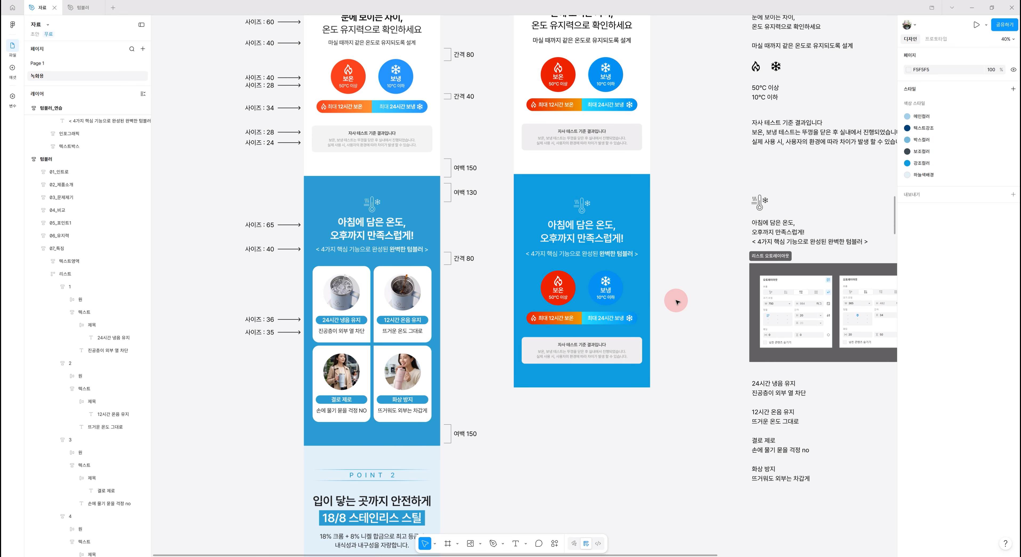
scroll(633, 298, up, 5)
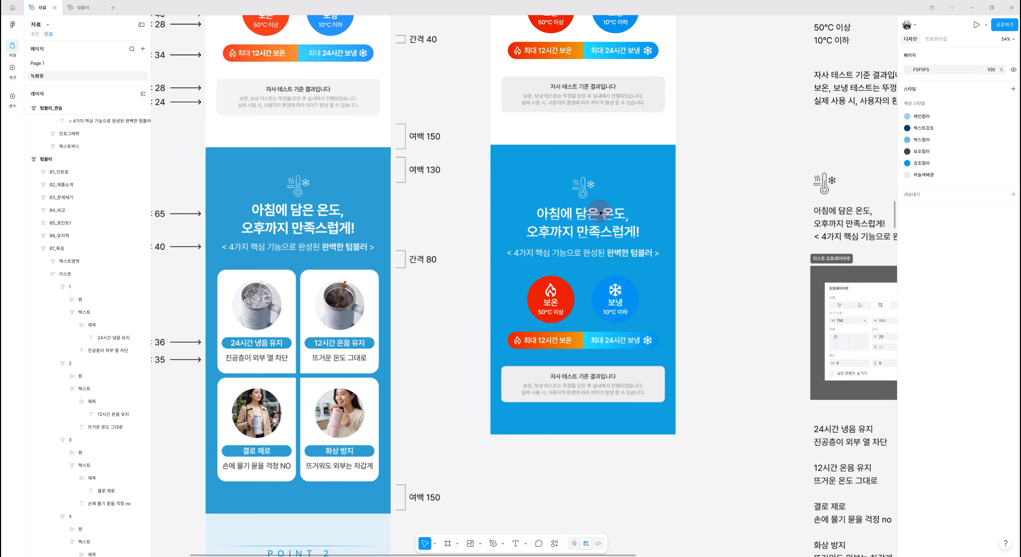
scroll(785, 359, up, 2)
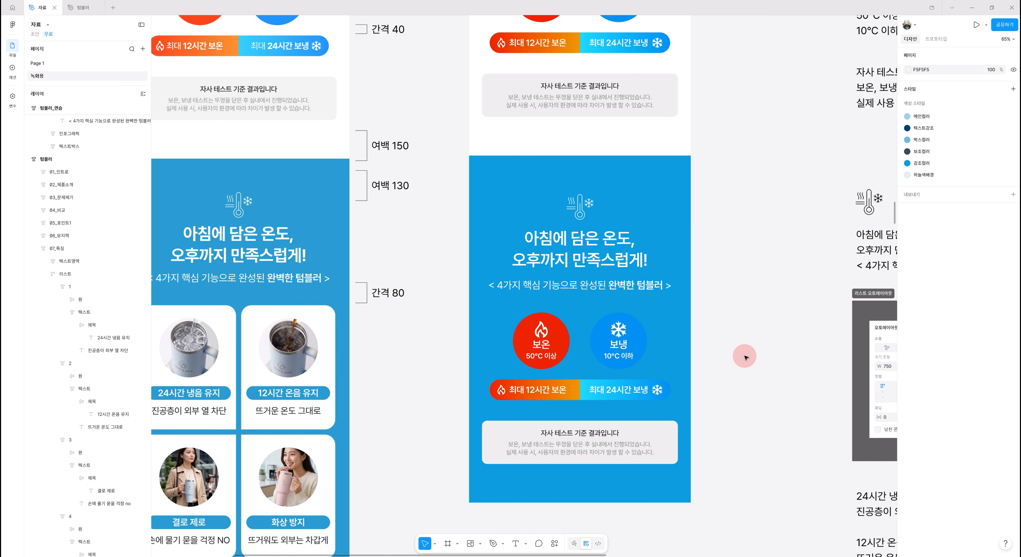
- Inspect the new section's title area and infographic frame against the reference feature section
scroll(628, 369, up, 2)
scroll(632, 373, up, 2)
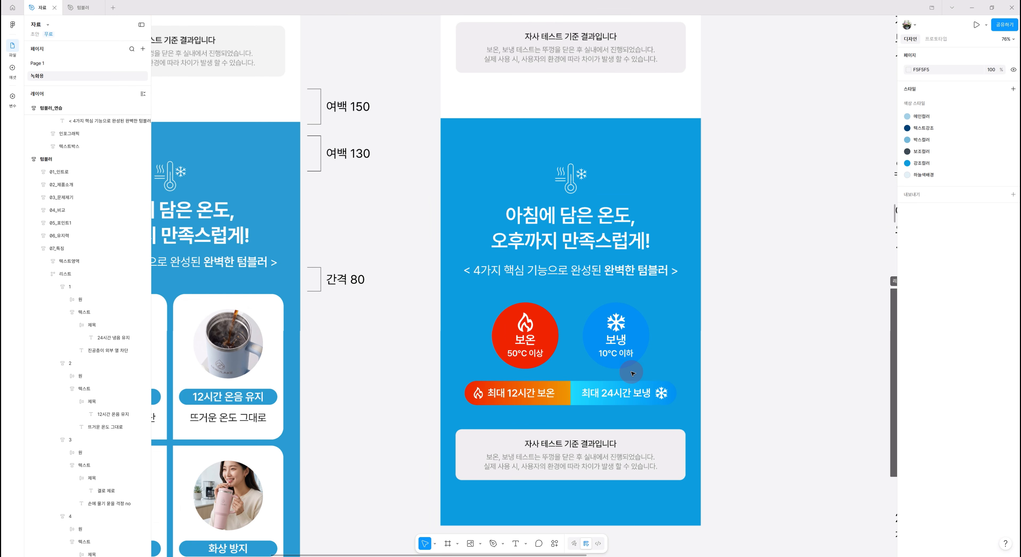
scroll(632, 373, down, 5)
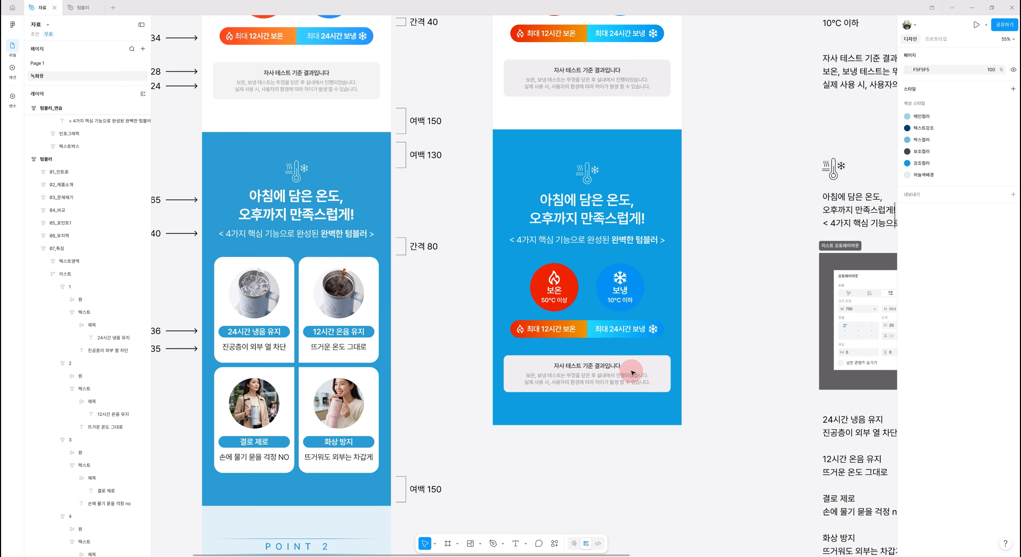
scroll(632, 373, down, 1)
click(650, 218)
double_click(617, 227)
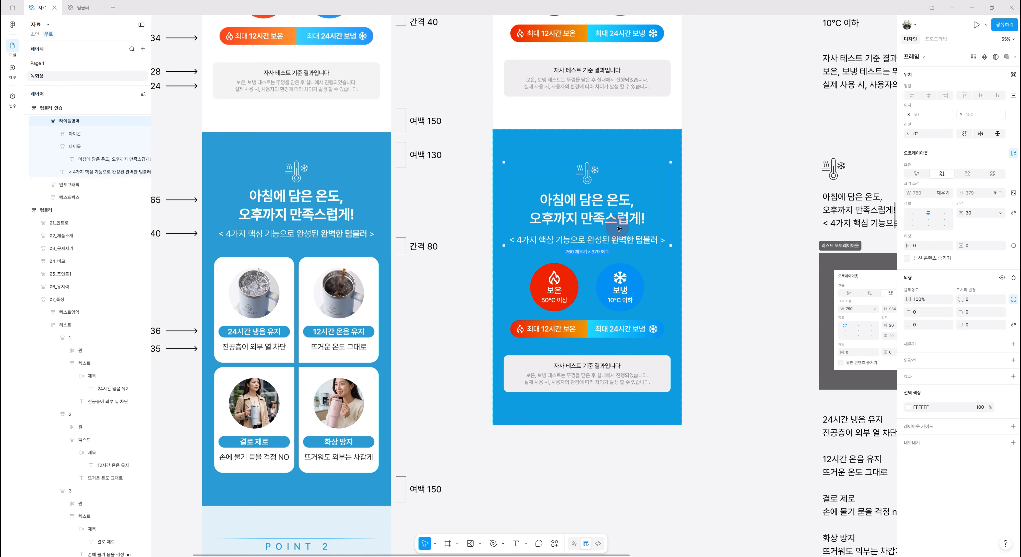
double_click(604, 212)
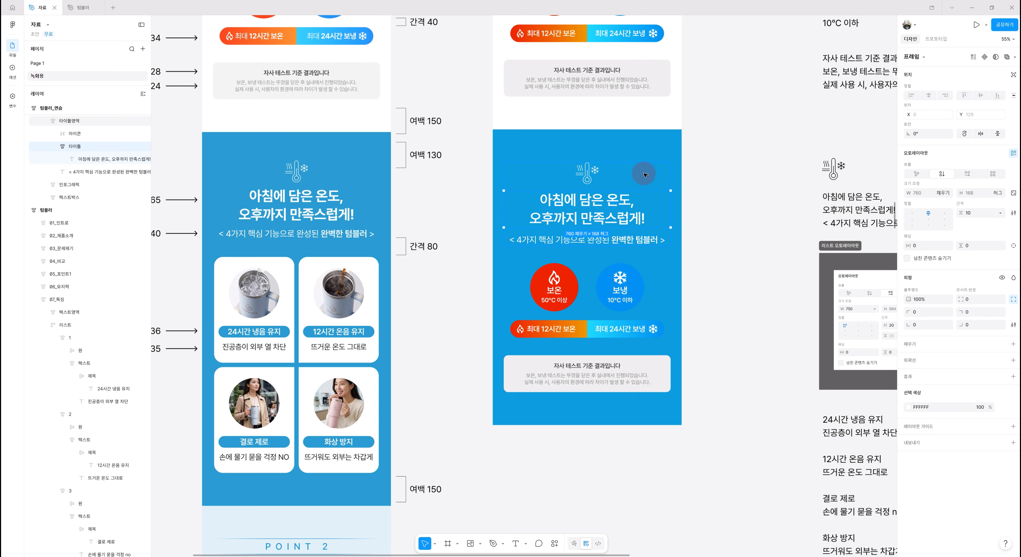
click(641, 299)
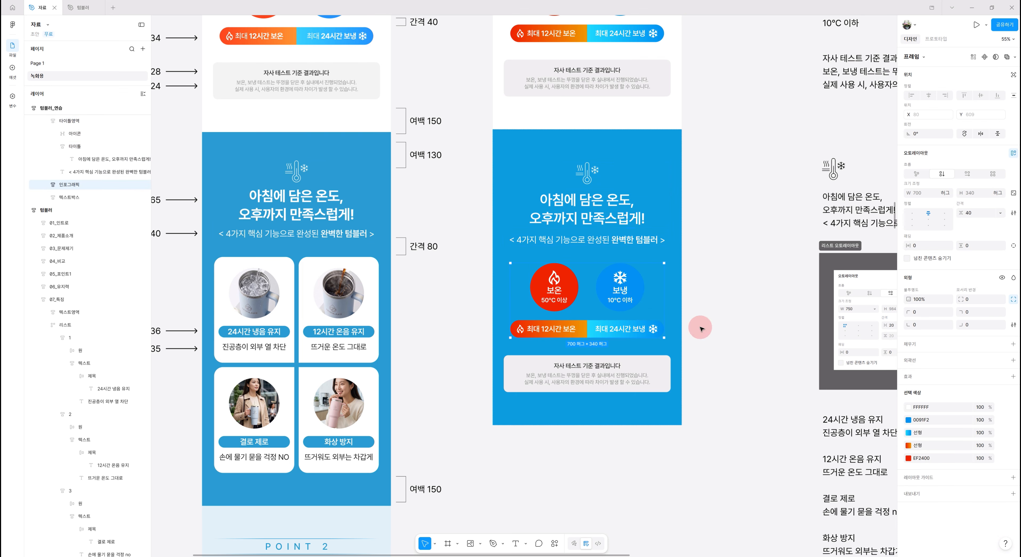
click(721, 343)
drag(556, 352, 621, 333)
click(640, 281)
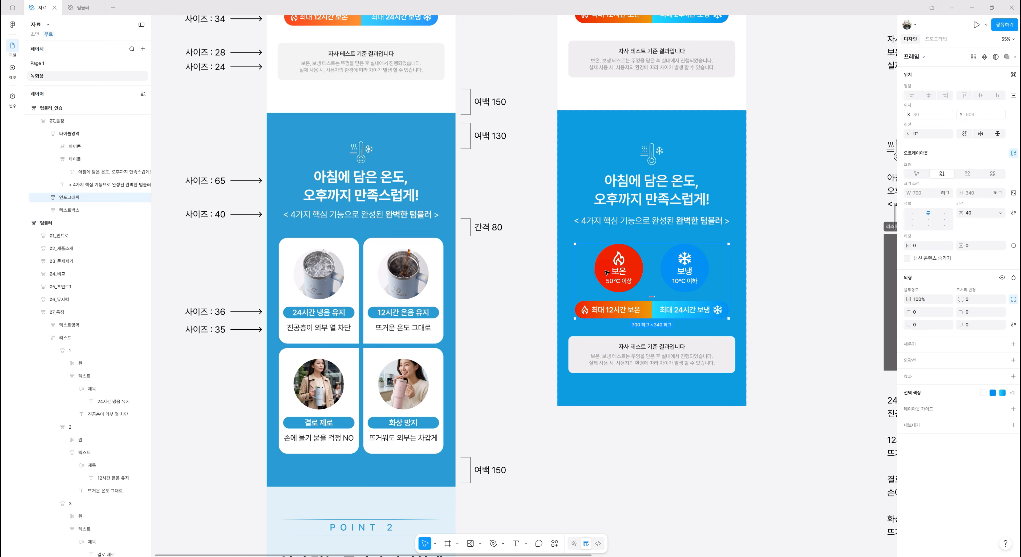
- Move the red 보온 circle out of the 인포그래픽 frame to just below the title area, and delete the 인포그래픽 frame
click(47, 198)
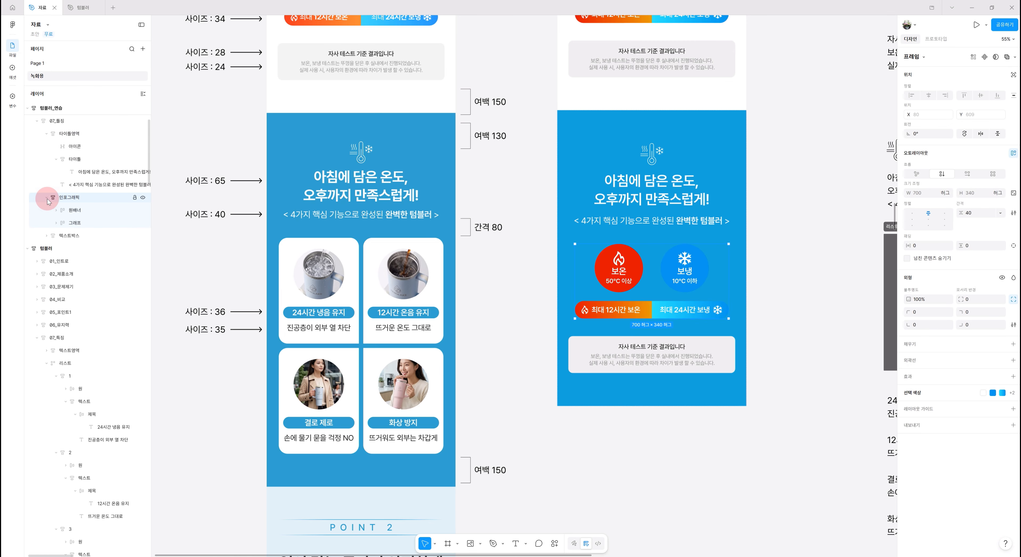
click(619, 281)
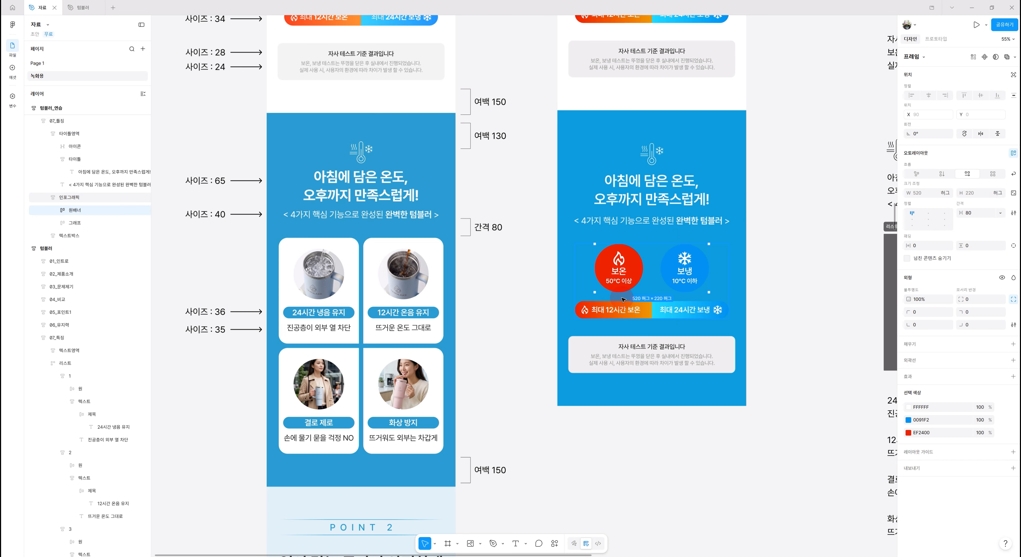
click(56, 211)
click(110, 225)
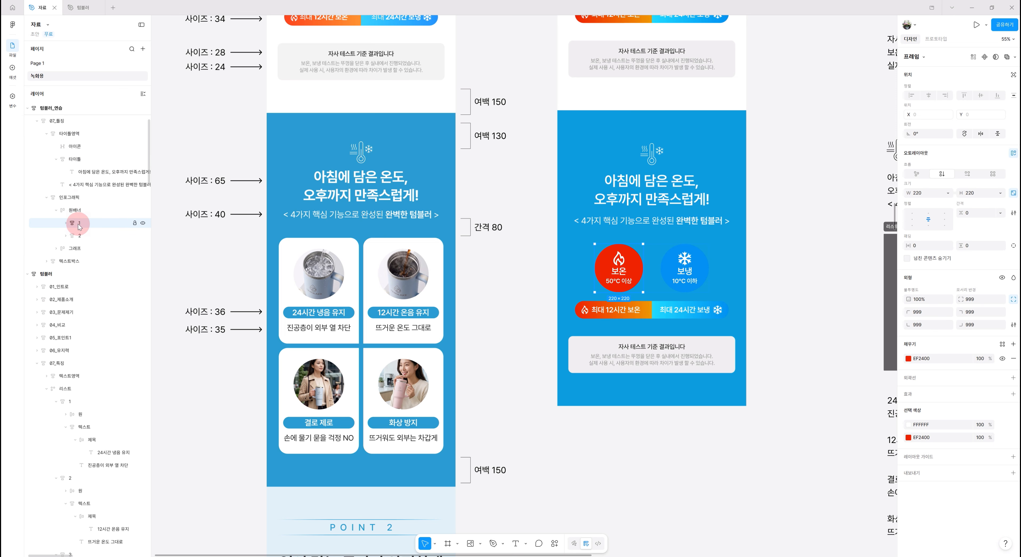
drag(79, 226, 48, 198)
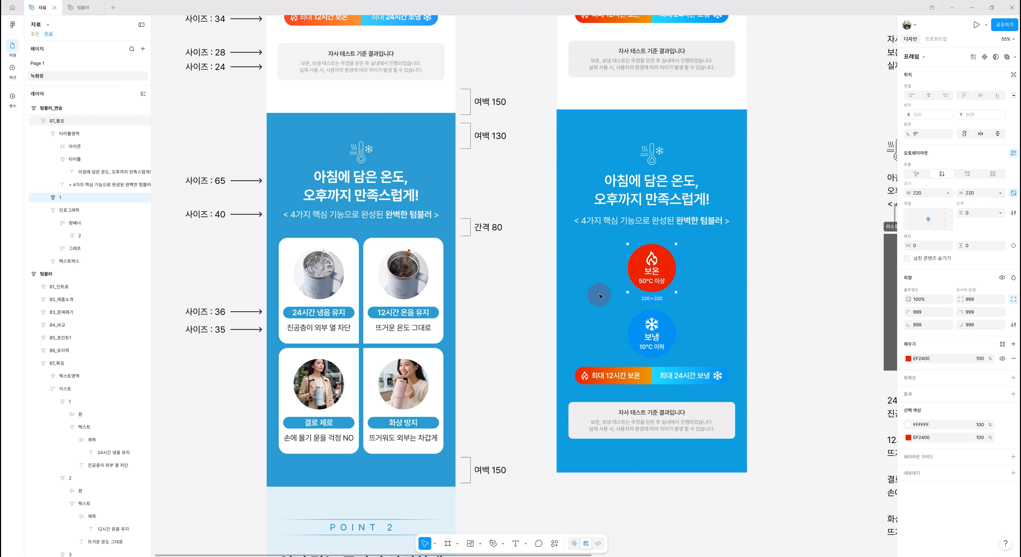
click(77, 212)
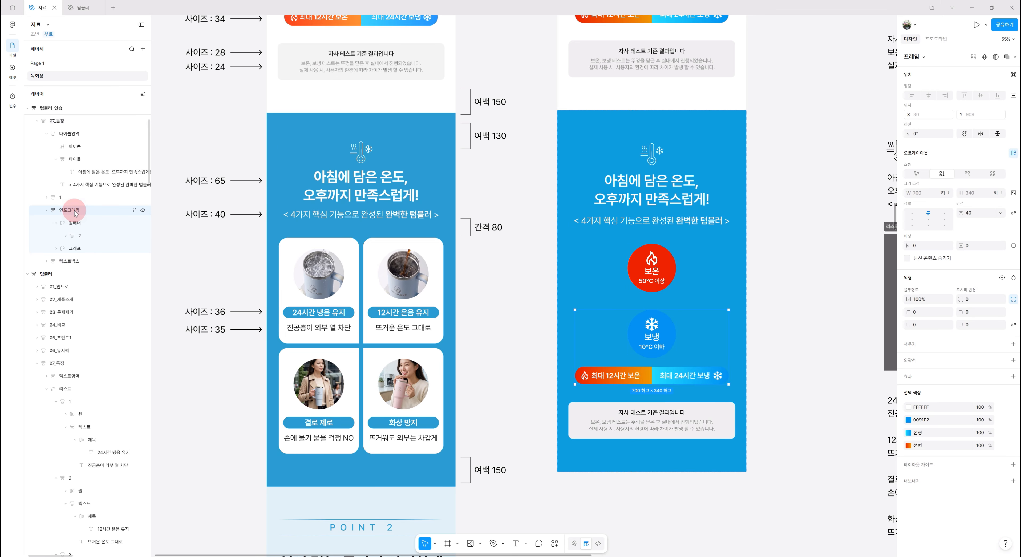
key(Delete)
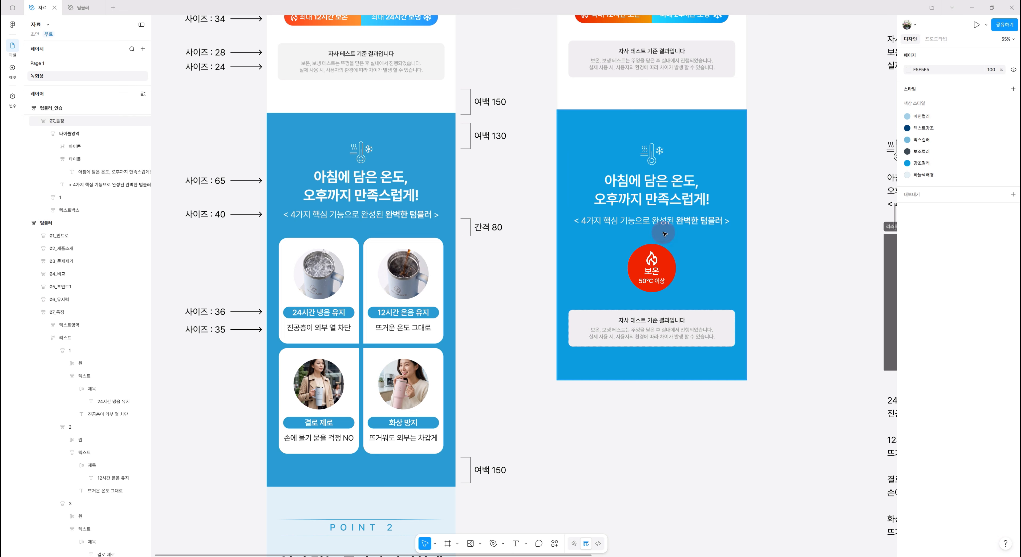
- Delete the flame icon and the 보온 and 50°C 이상 texts inside the red circle
click(650, 270)
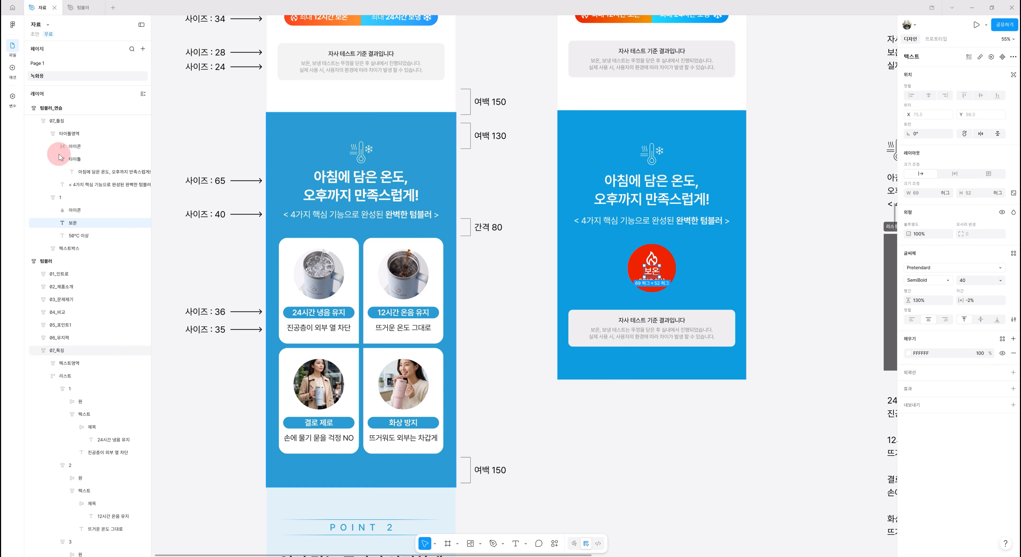
click(69, 199)
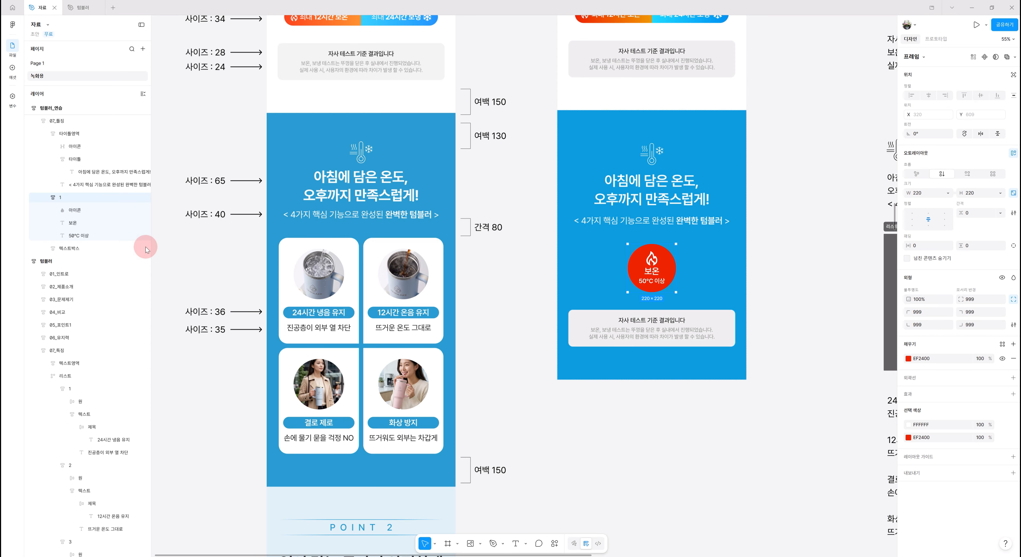
click(77, 236)
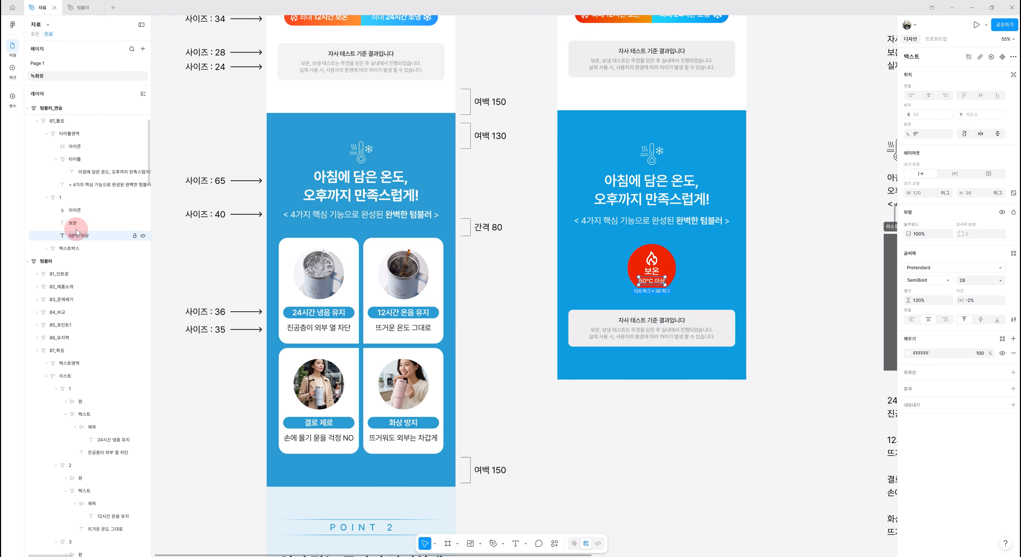
shift+click(75, 224)
click(86, 213)
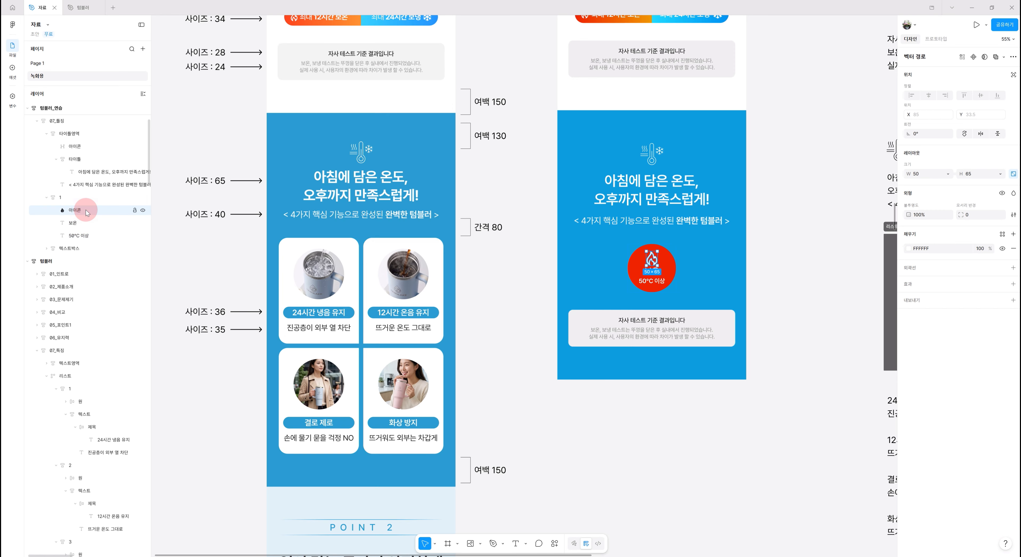
shift+click(73, 237)
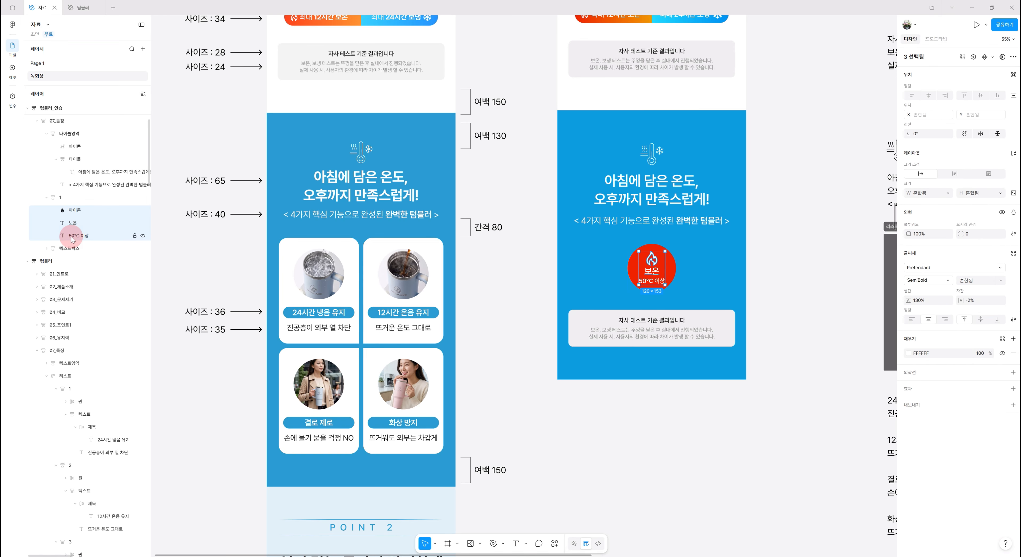
key(Delete)
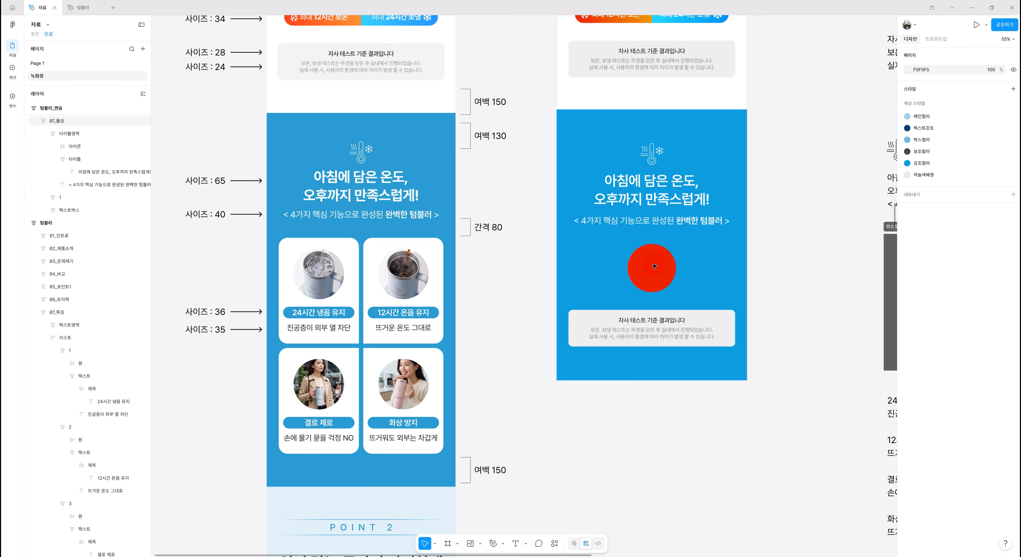
- Replace the red circle's fill with the image 05 from the 텀블러이미지 folder
click(661, 266)
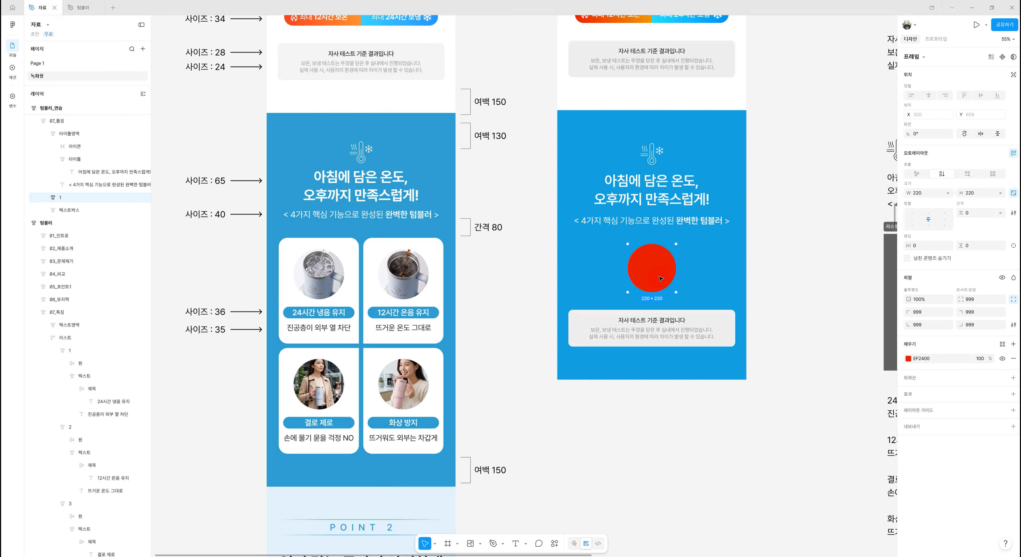
click(908, 359)
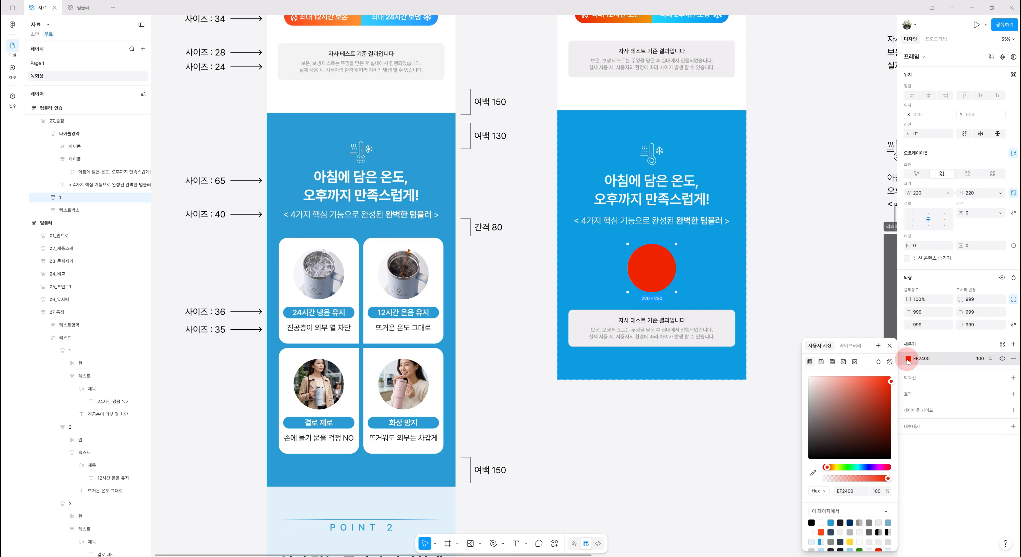
click(844, 363)
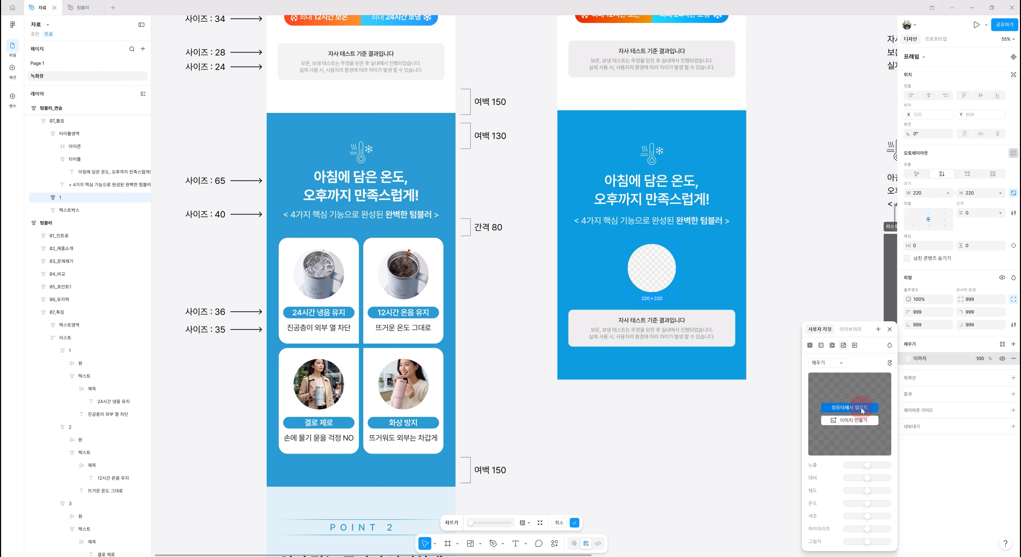
click(862, 409)
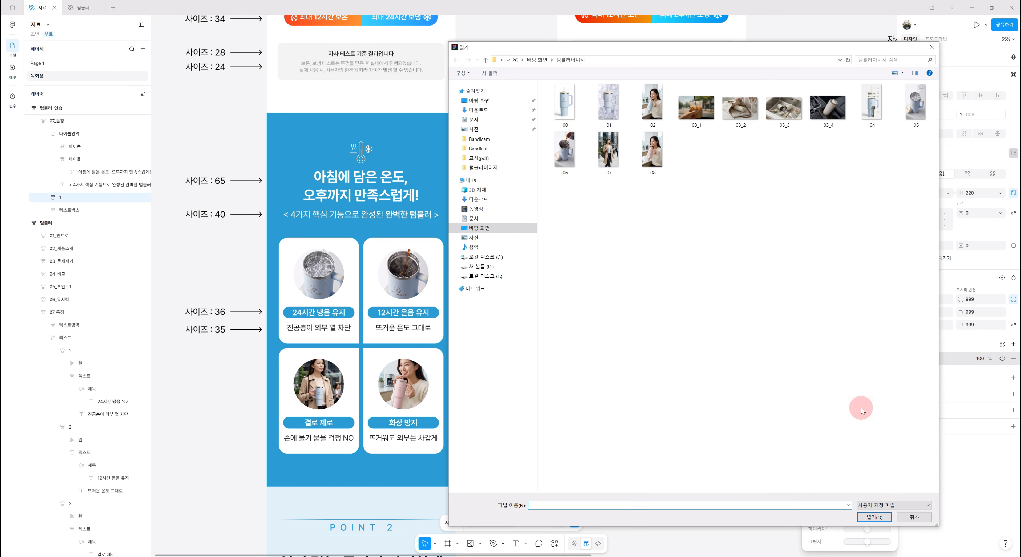
click(913, 109)
double_click(913, 109)
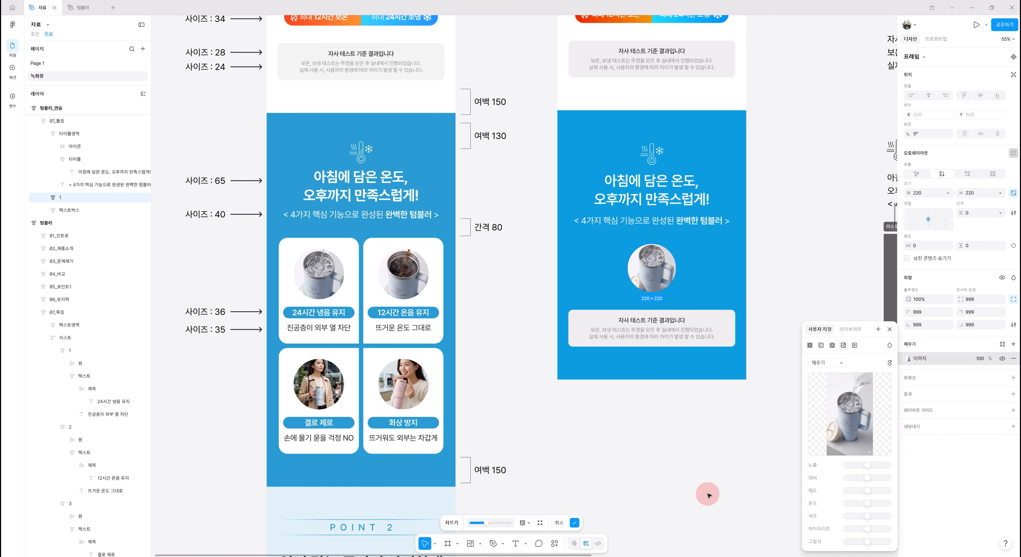
- Switch the circle's image fill to 자르기 (crop) and enlarge and reposition the photo so the iced tumbler's rim fills the circle
click(820, 363)
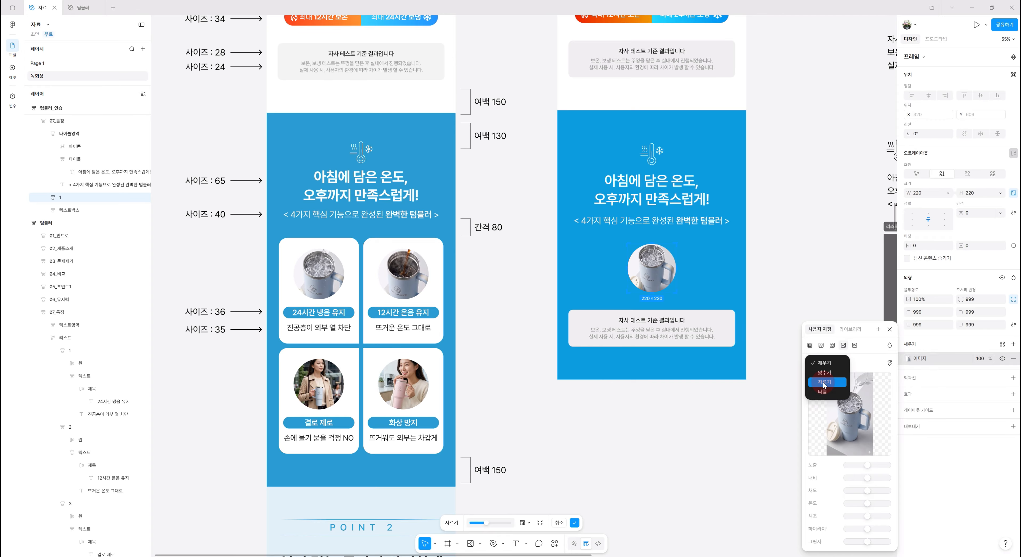
click(824, 383)
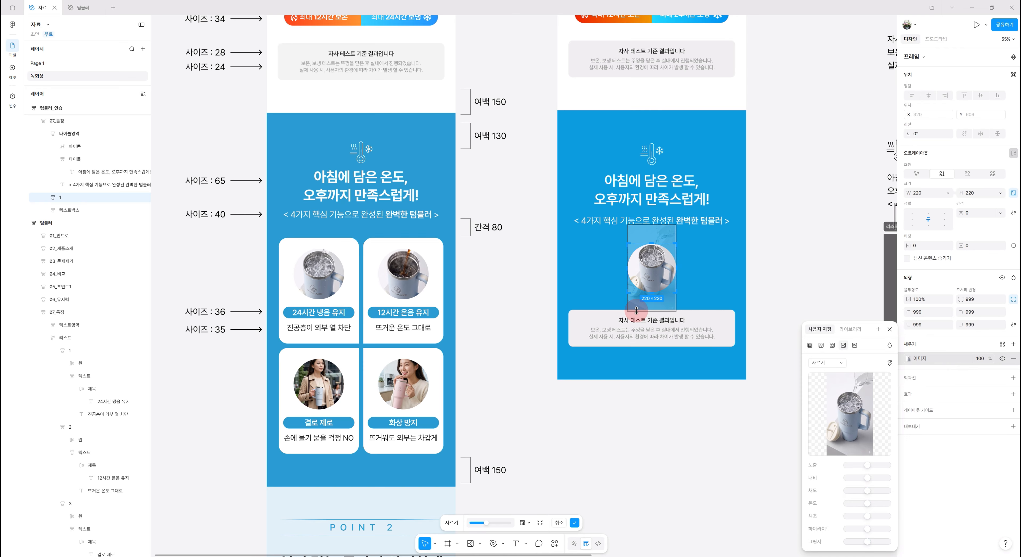
drag(626, 312, 659, 317)
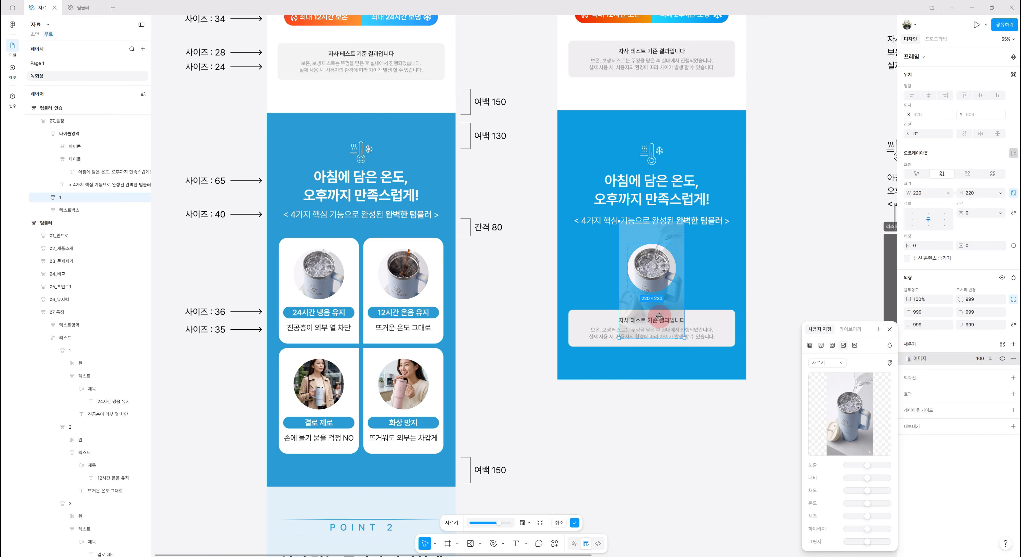
click(696, 416)
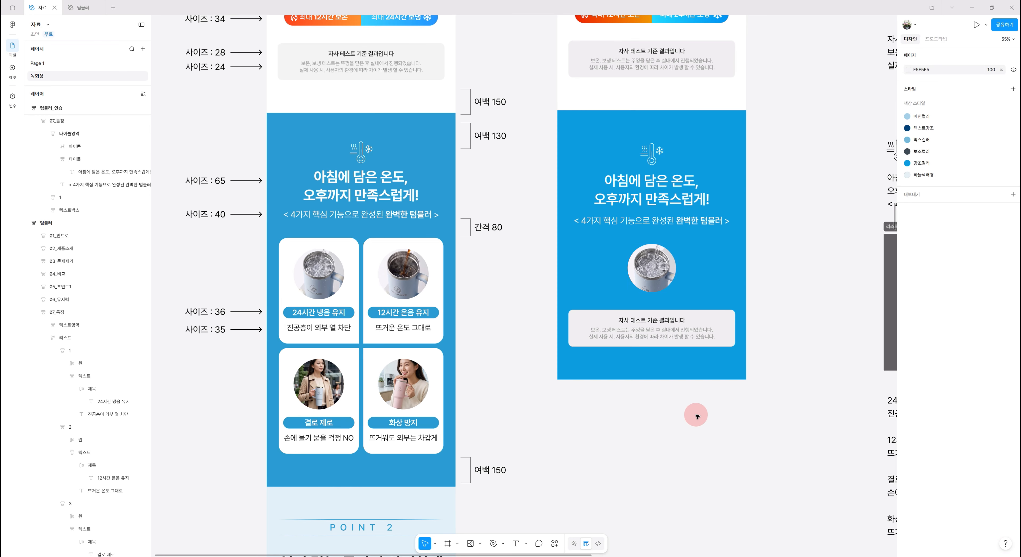
scroll(696, 416, up, 1)
click(657, 297)
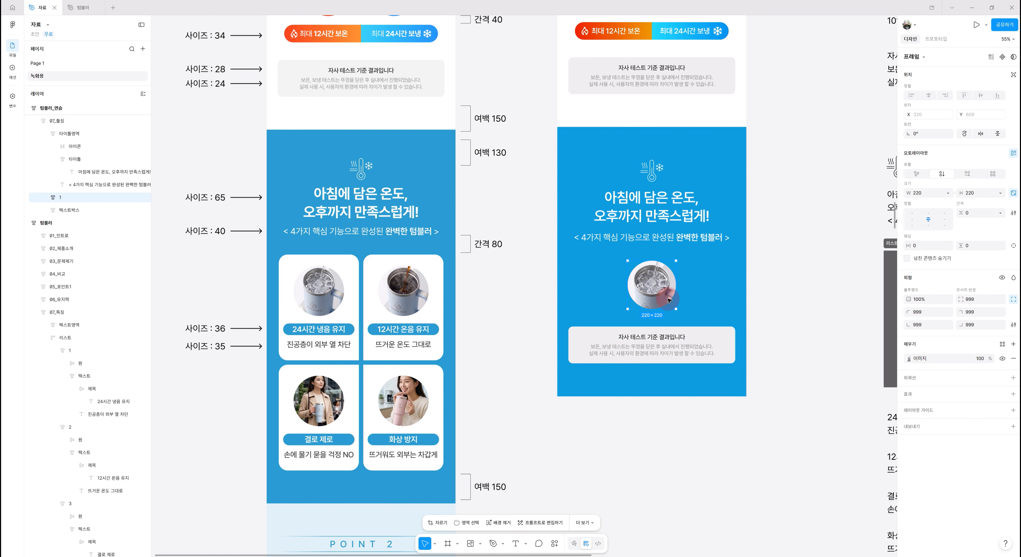
scroll(682, 348, down, 1)
click(695, 370)
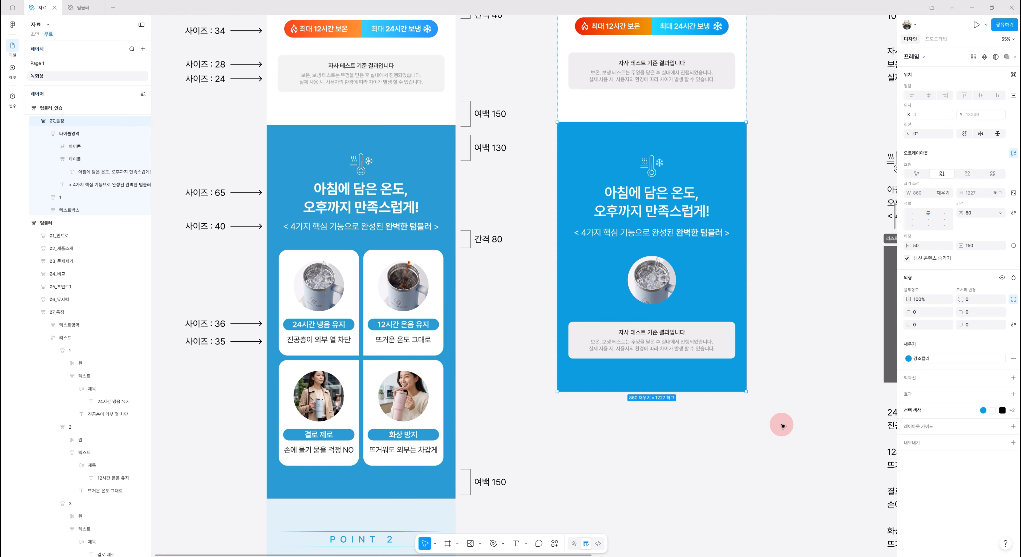
- Add the text "24시간 냉음 유지" below the circular image, following the first line of the copy list
scroll(736, 391, right, 5)
scroll(736, 392, down, 2)
double_click(804, 379)
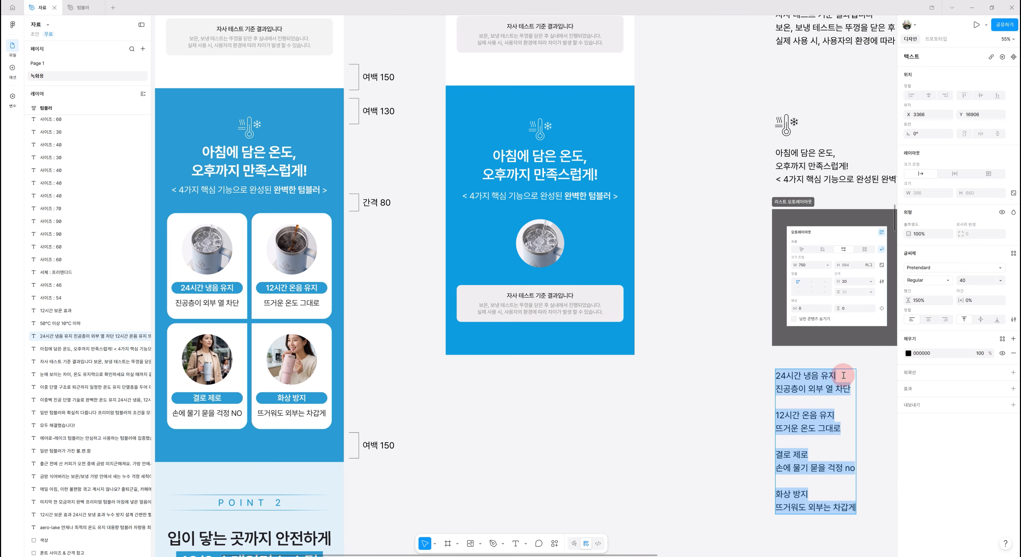
drag(842, 376, 804, 373)
click(806, 388)
click(676, 411)
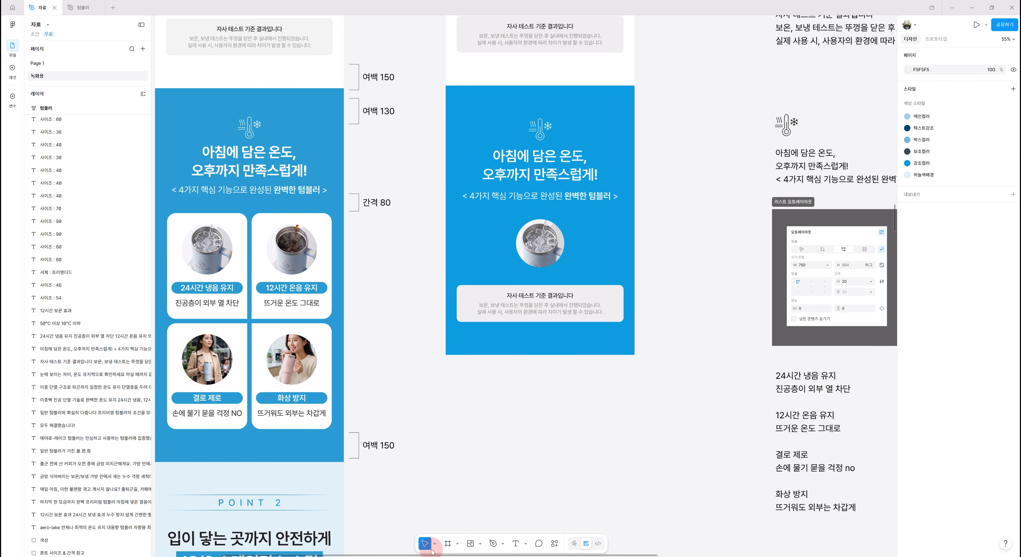
click(515, 543)
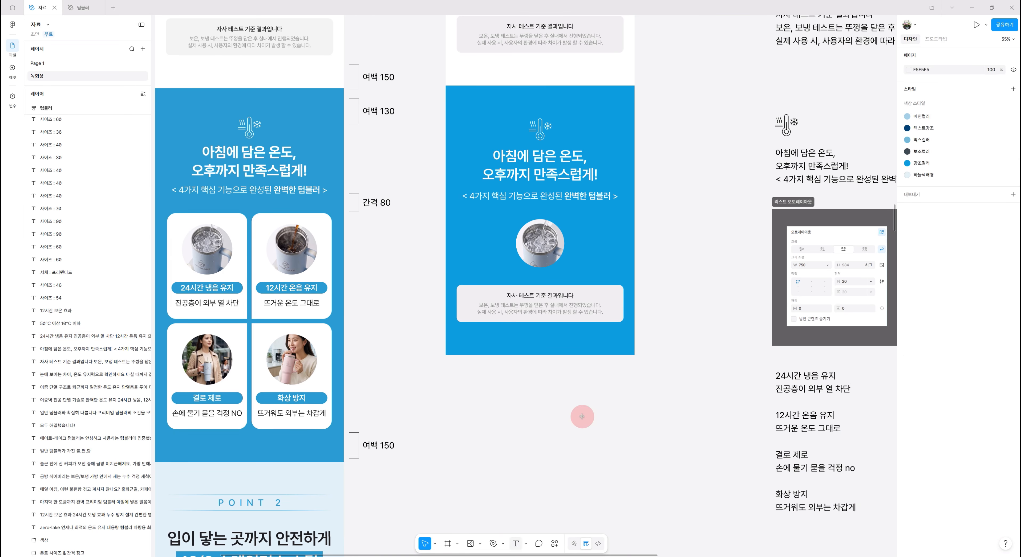
click(538, 275)
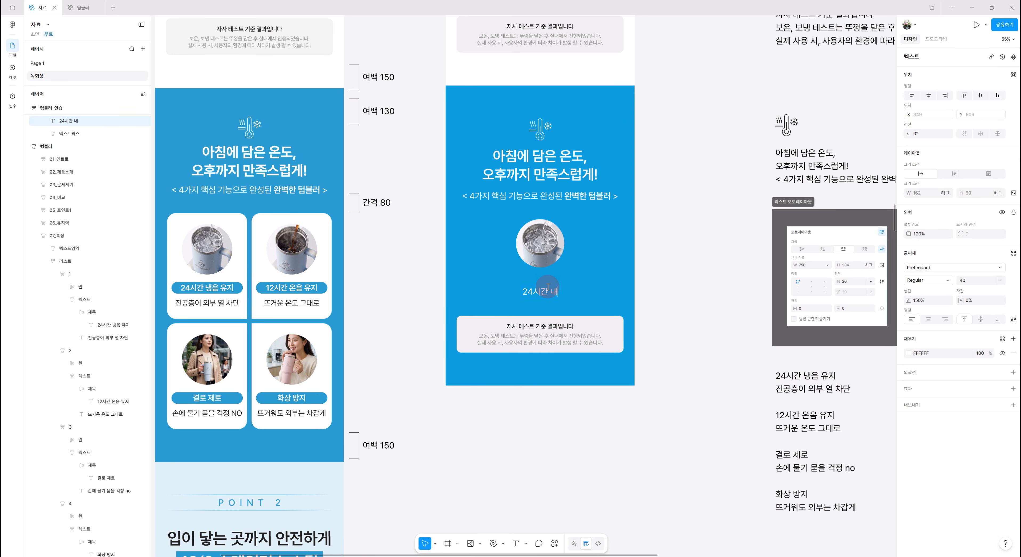
text(24시간 냉음 유지)
click(564, 442)
- Style the 24시간 냉음 유지 text below the circular image as SemiBold, size 36, with 130% line height and -2% letter spacing
drag(551, 409, 689, 421)
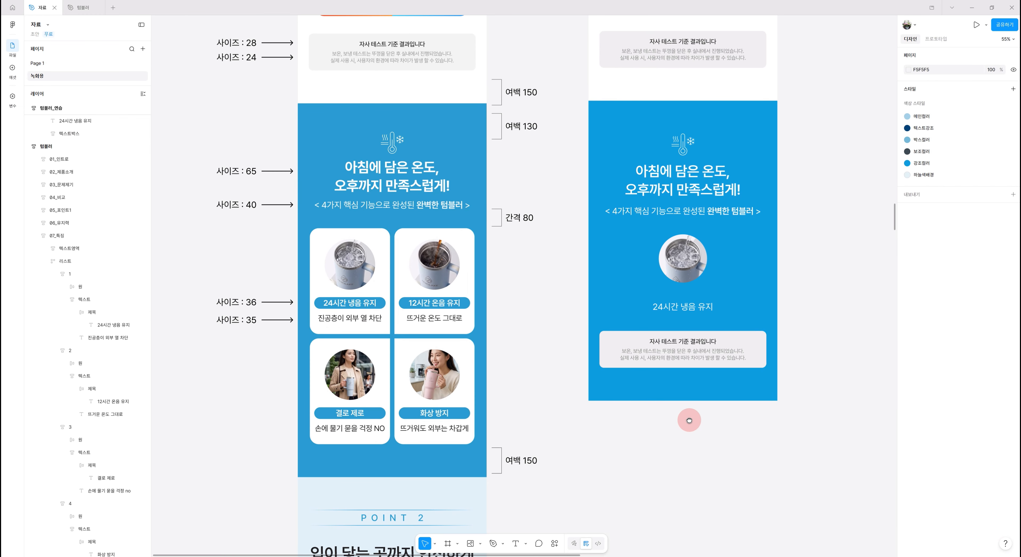
click(682, 305)
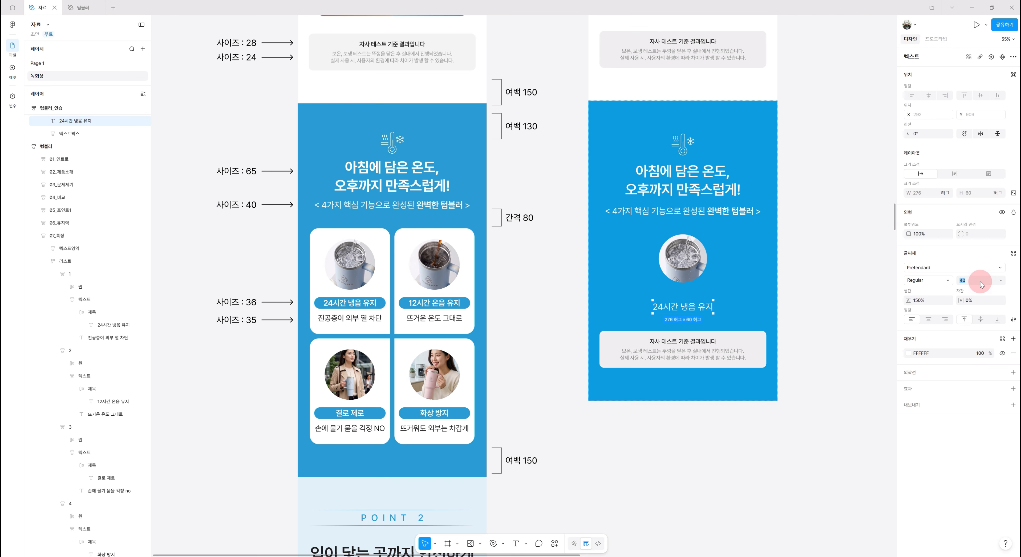
key(Return)
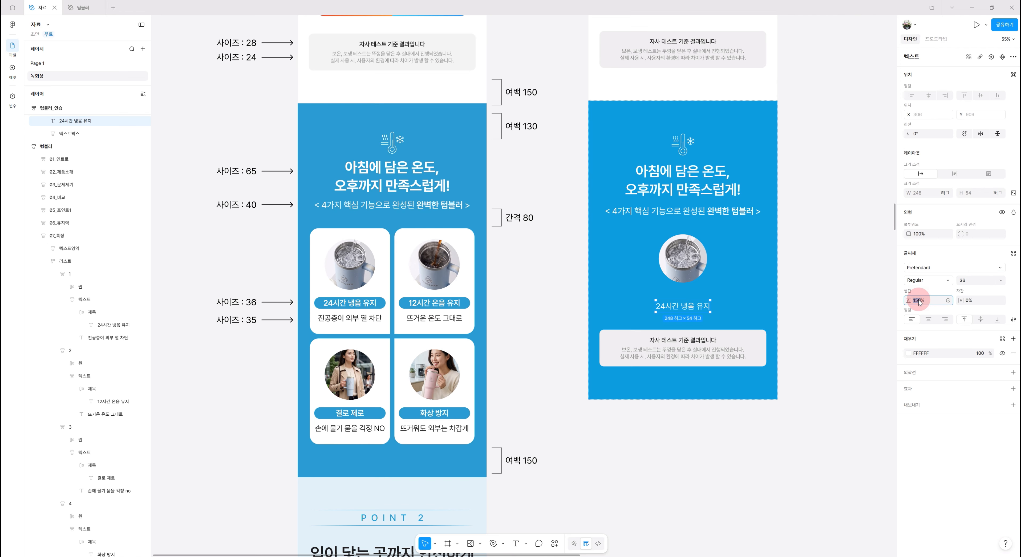
key(Return)
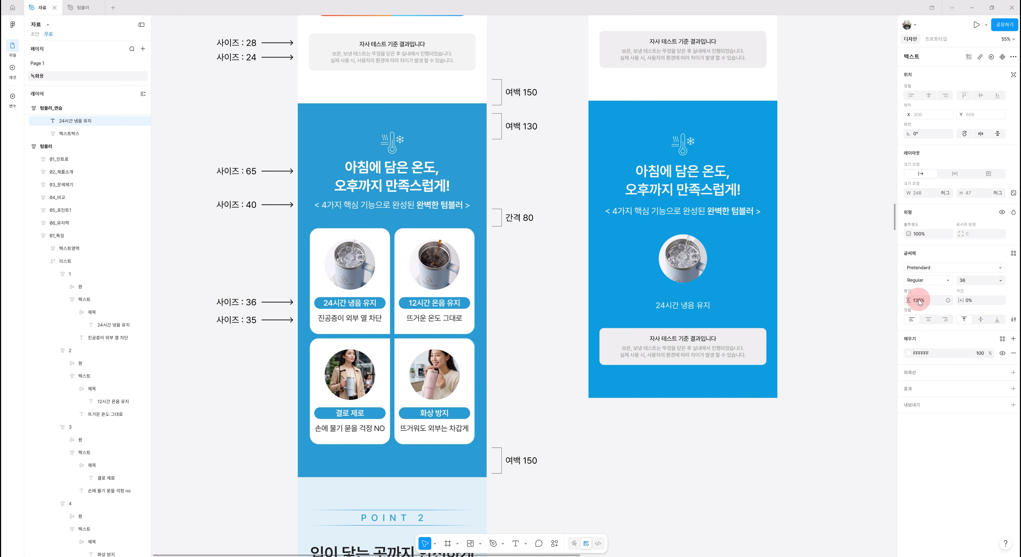
click(980, 302)
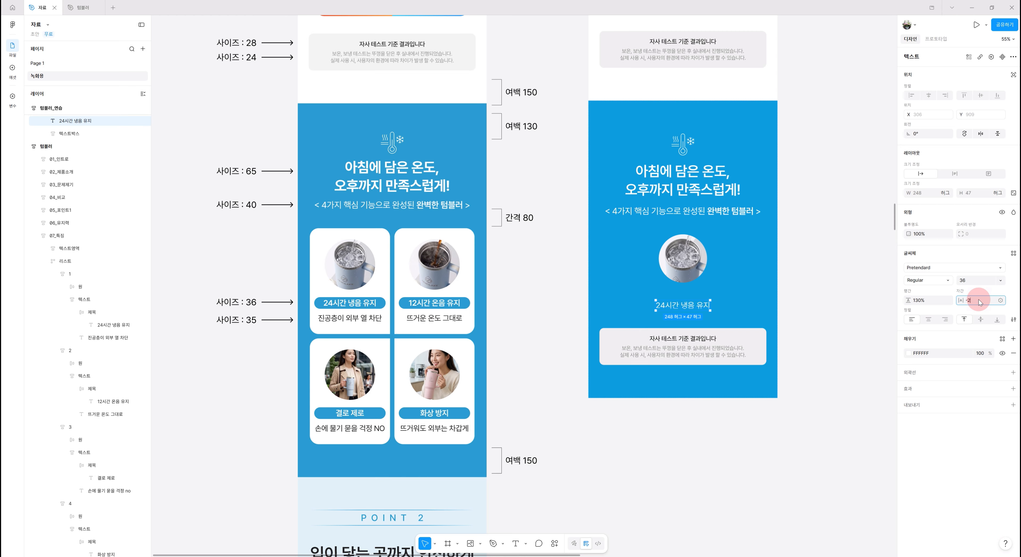
text(-2)
key(Return)
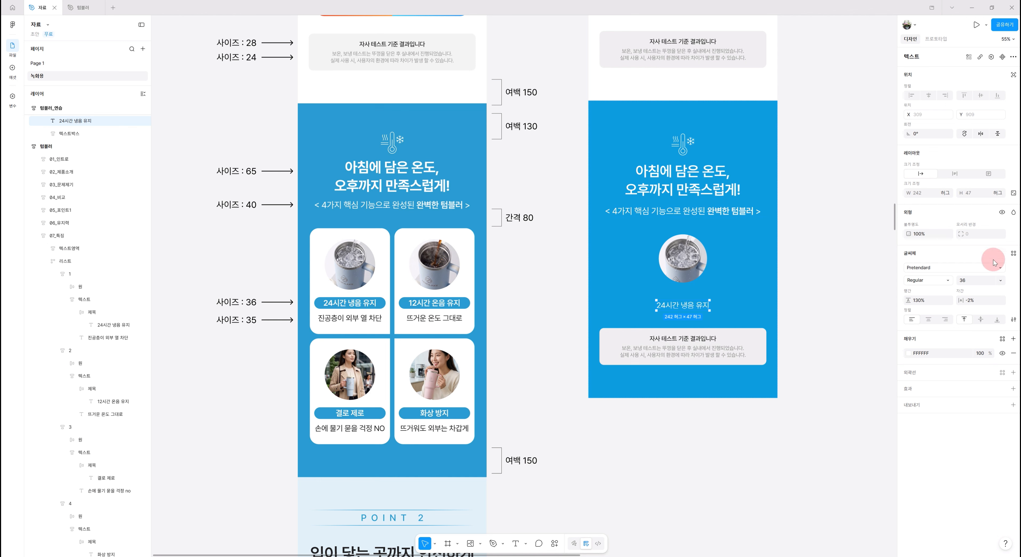
click(947, 280)
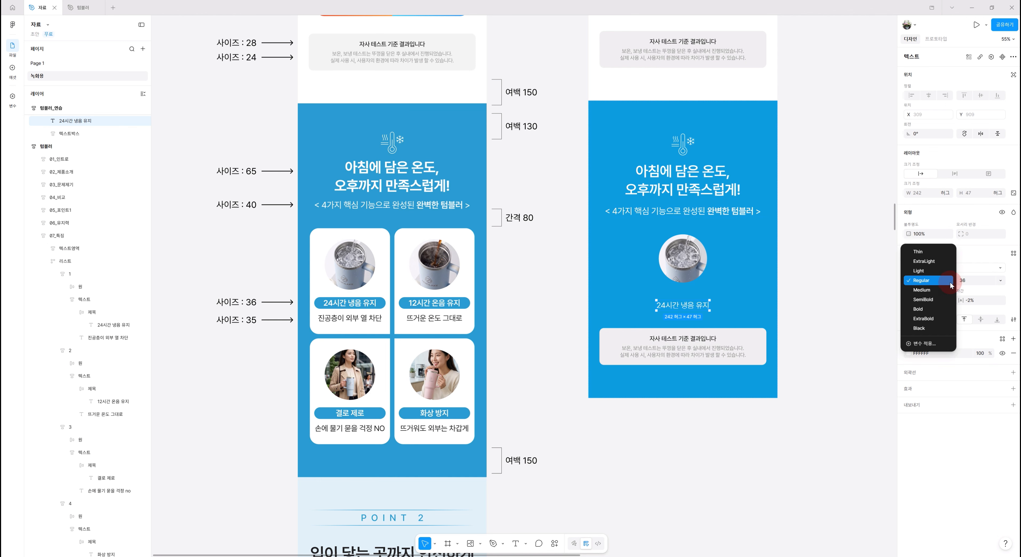
click(931, 304)
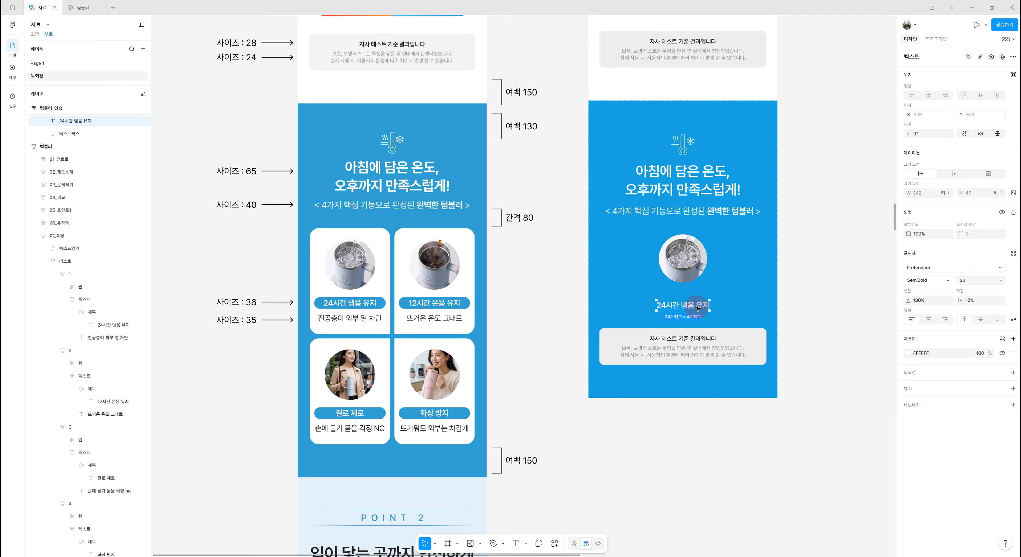
- Wrap the 24시간 냉음 유지 text in an auto layout frame and rename the frame 제목
key(shift+a)
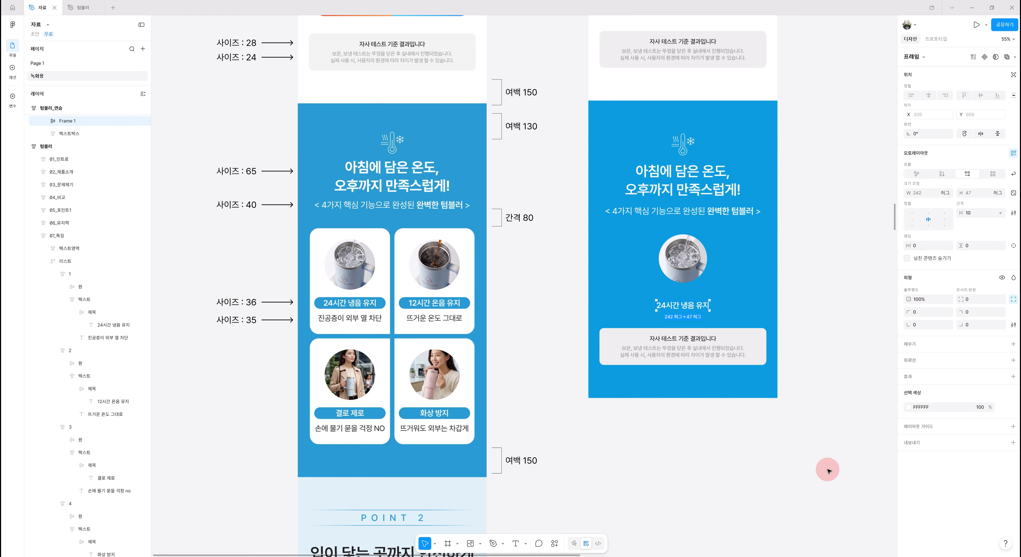
double_click(66, 121)
text(제목)
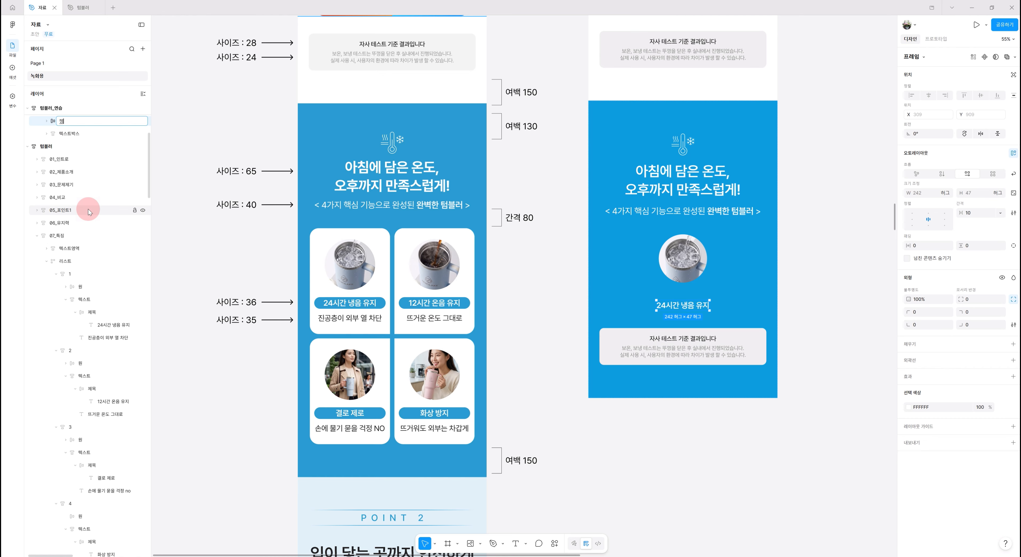
key(Return)
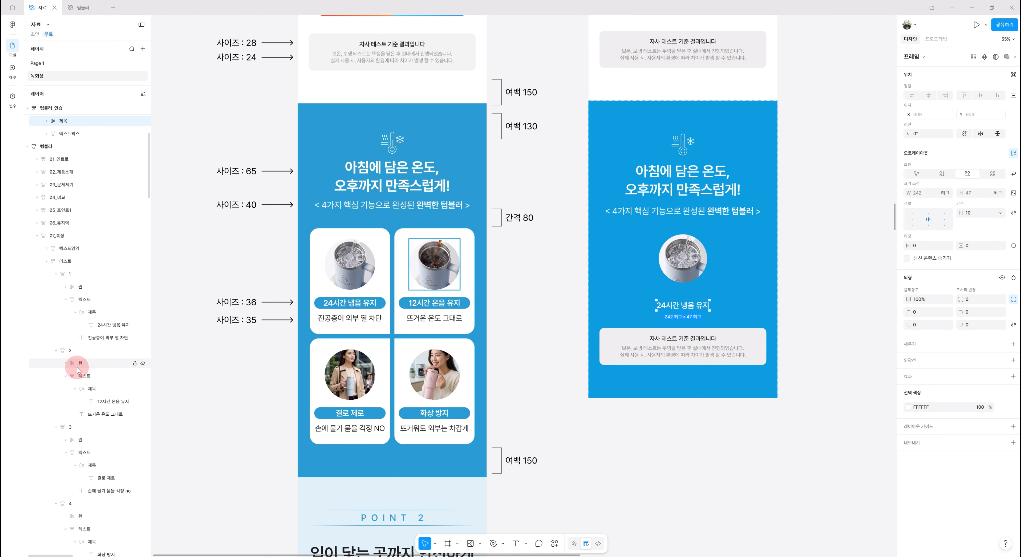
- Group the circular image frame and the 제목 frame in a vertical auto layout frame named 1
scroll(80, 367, up, 2)
scroll(78, 370, up, 2)
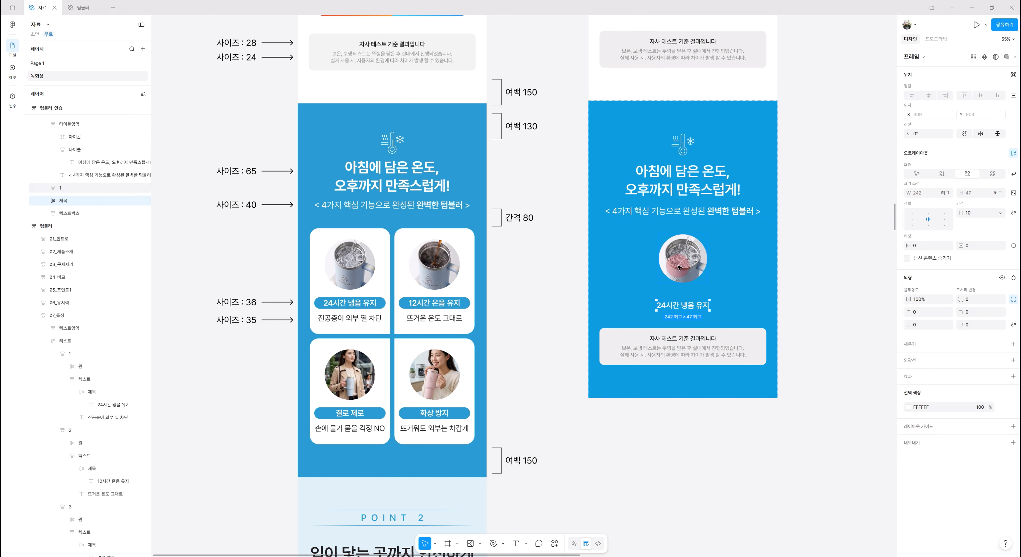
click(58, 189)
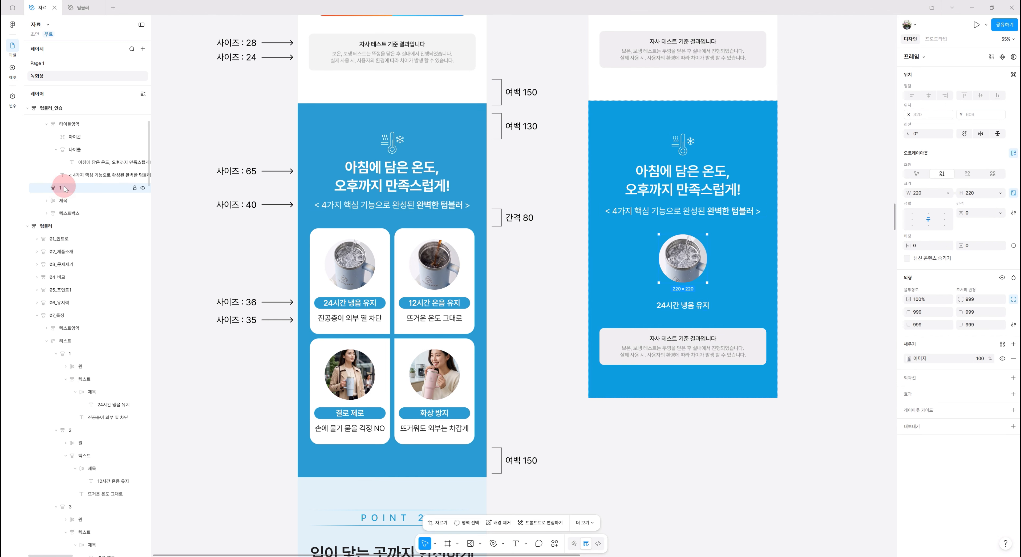
shift+click(63, 201)
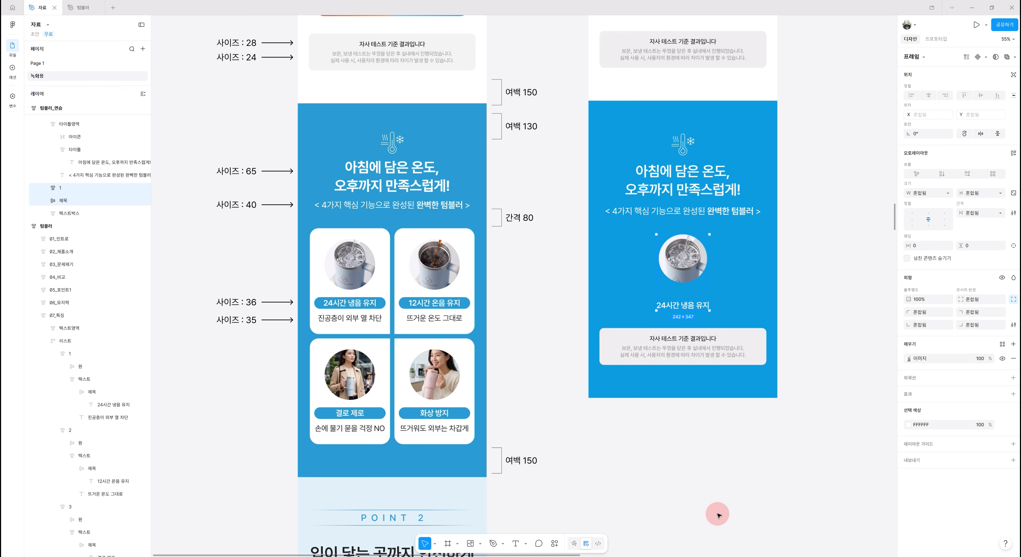
key(shift+a)
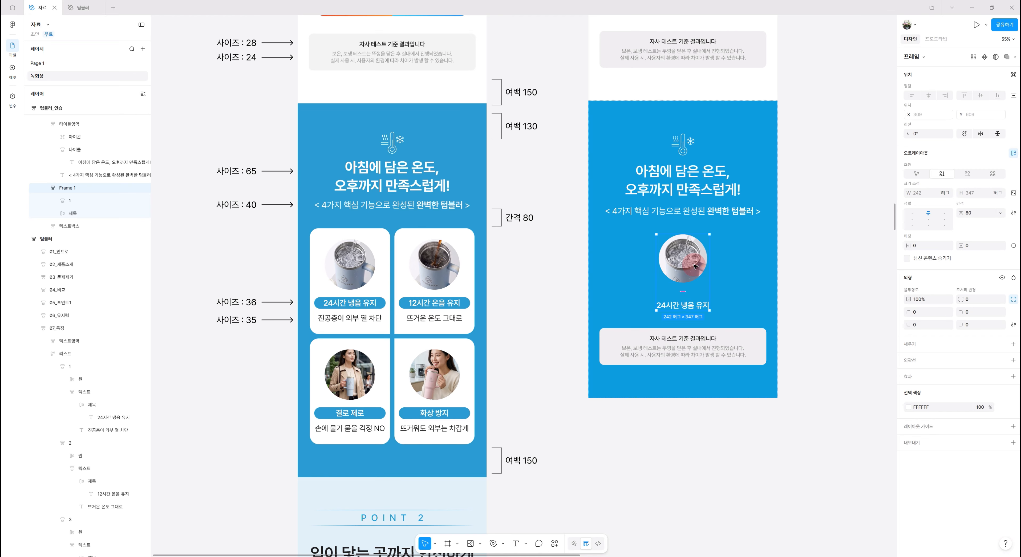
double_click(65, 187)
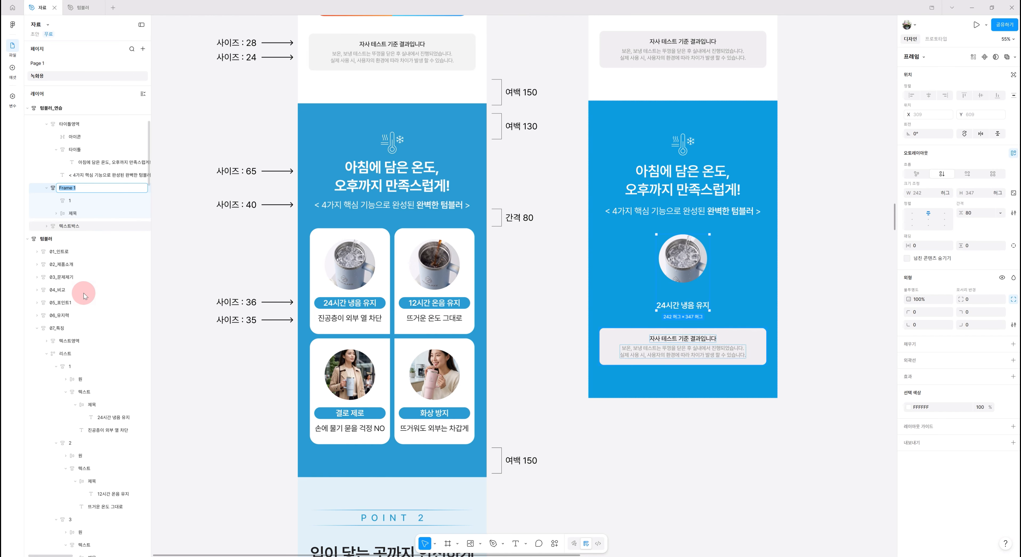
text(1)
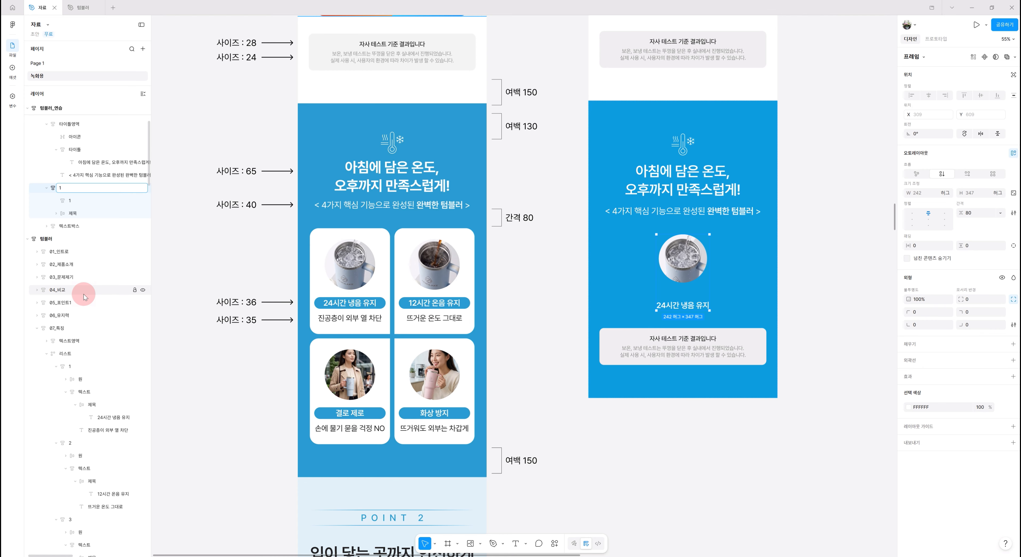
key(Return)
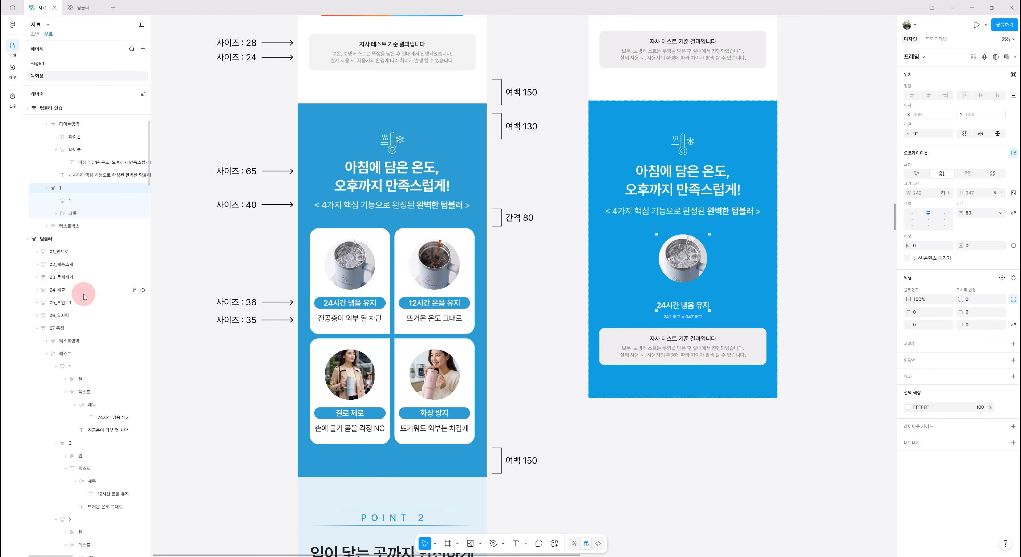
- Rename the circular image frame inside frame 1 as 원배너
click(73, 204)
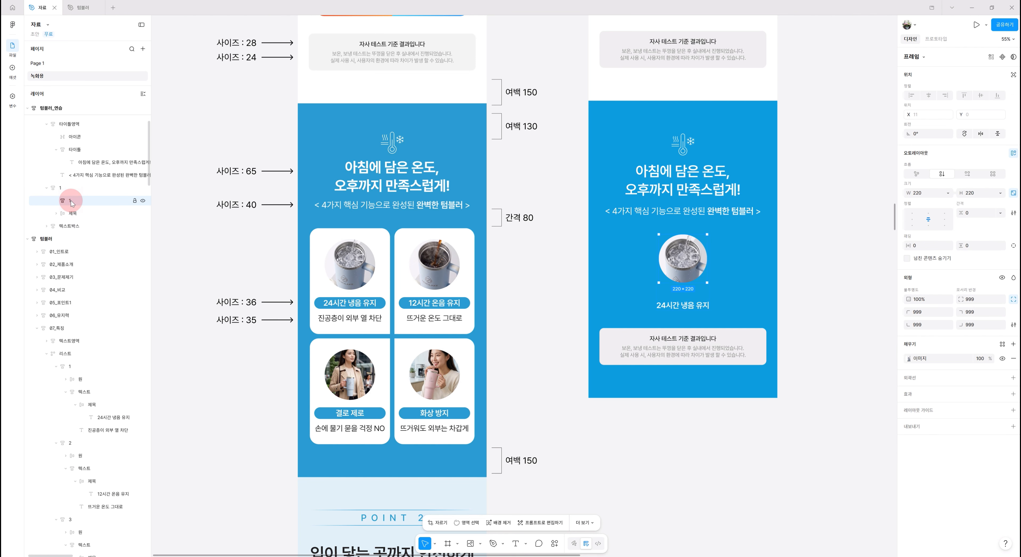
double_click(72, 203)
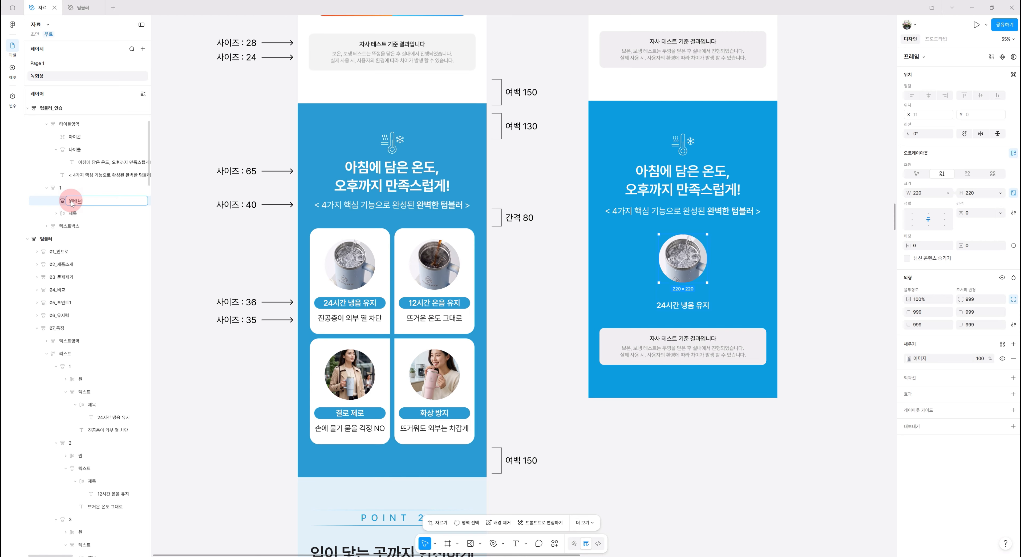
key(Return)
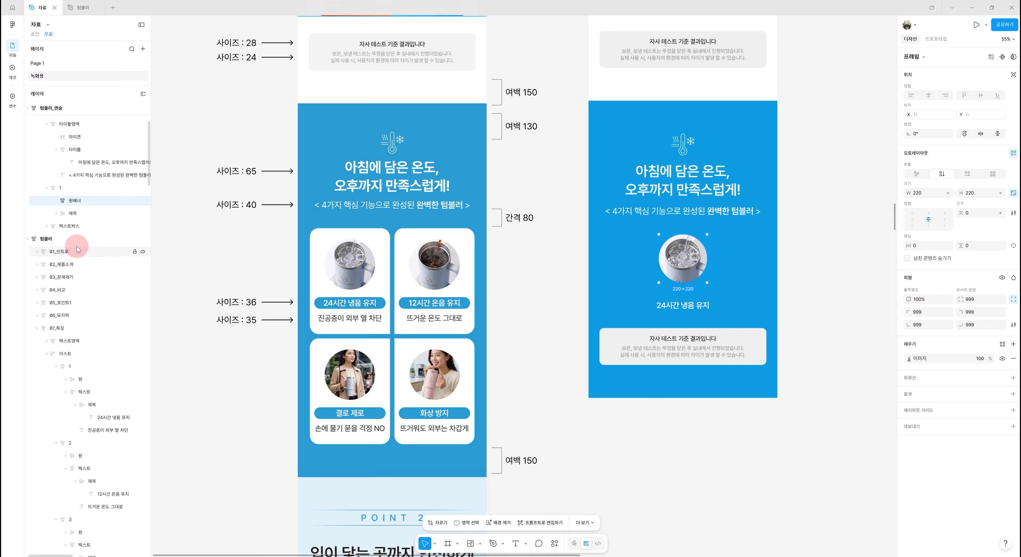
- Set the width of the outer card frame 1 to 365
click(79, 189)
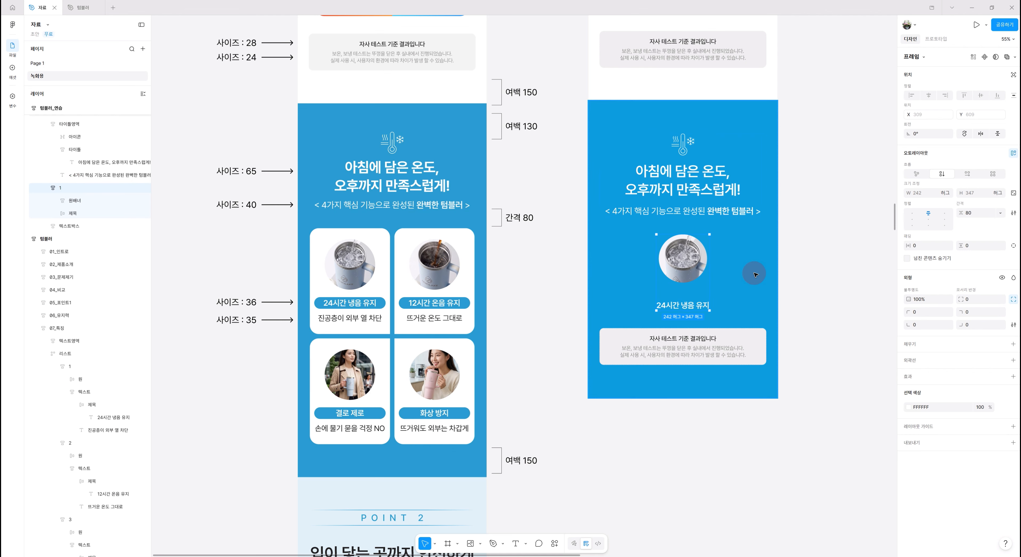
scroll(720, 242, down, 2)
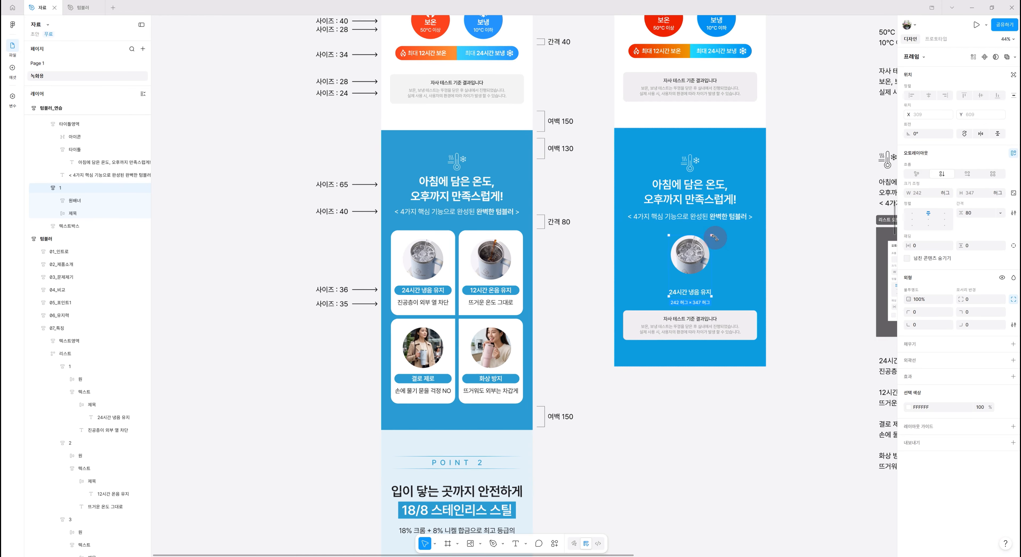
drag(802, 267, 680, 280)
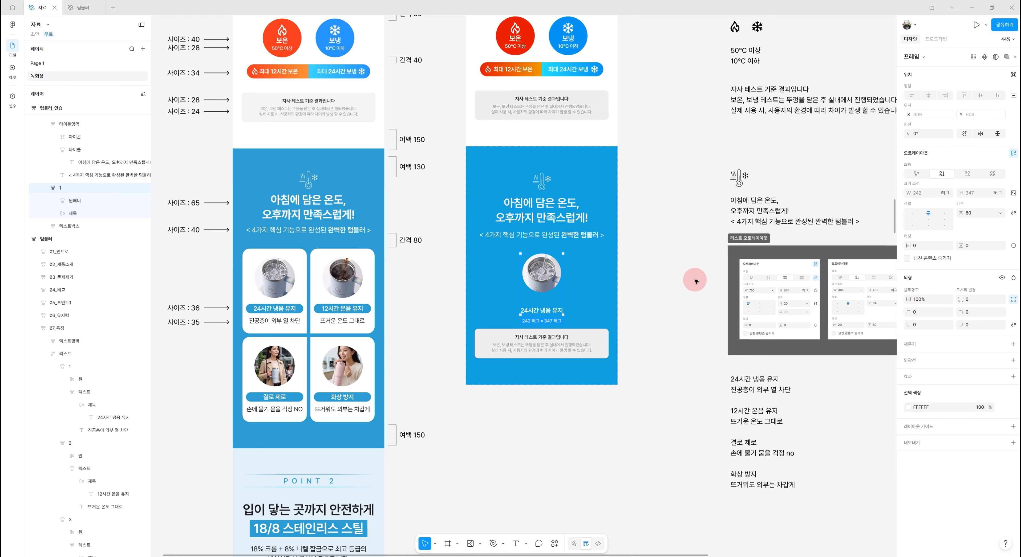
click(922, 194)
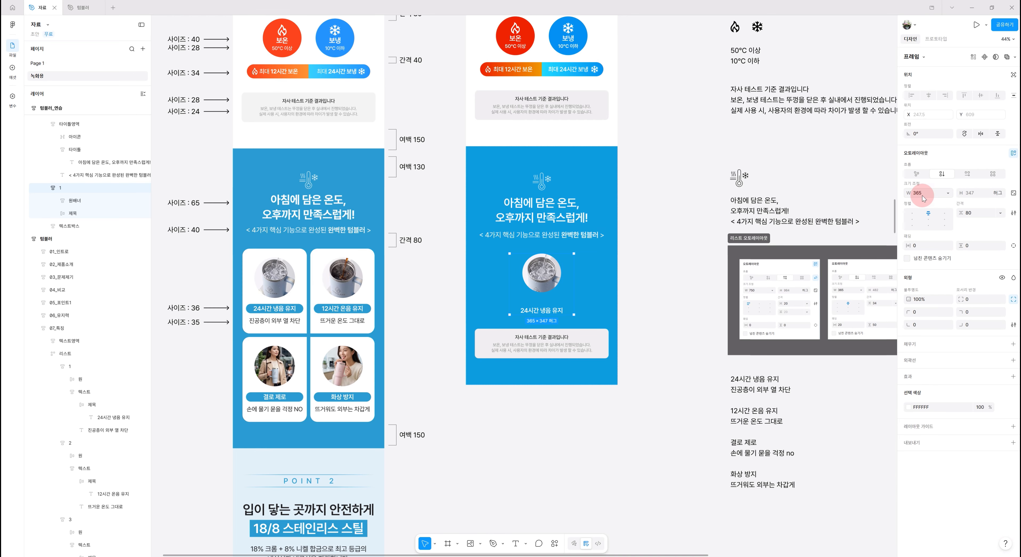
click(535, 281)
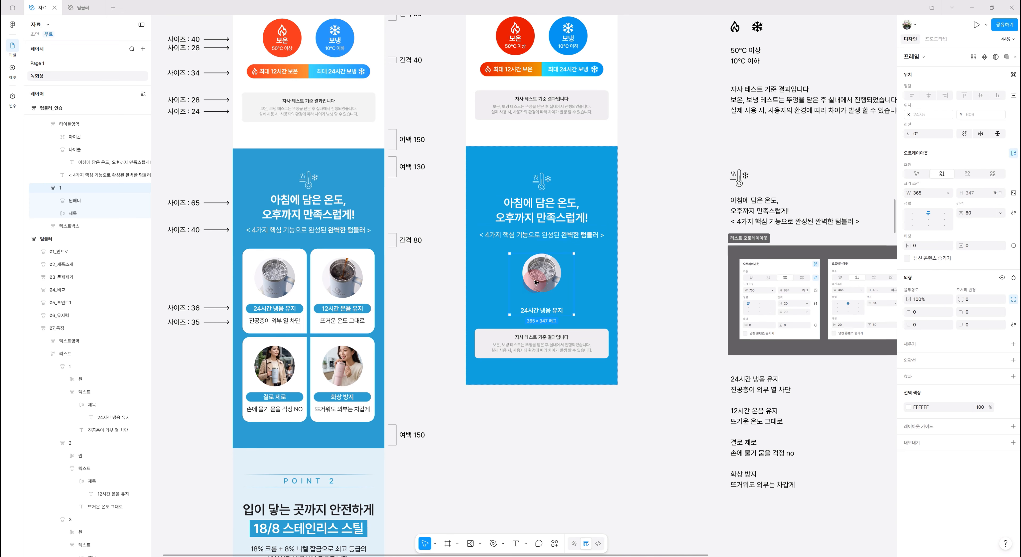
- Give card frame 1 a white FFFFFF fill and a corner radius of 30
click(917, 348)
click(813, 474)
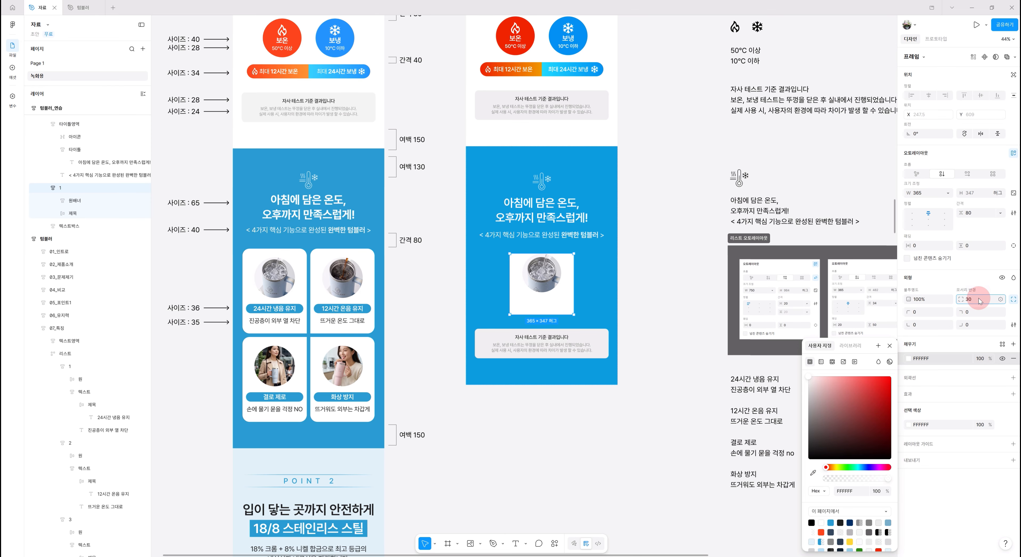
key(Return)
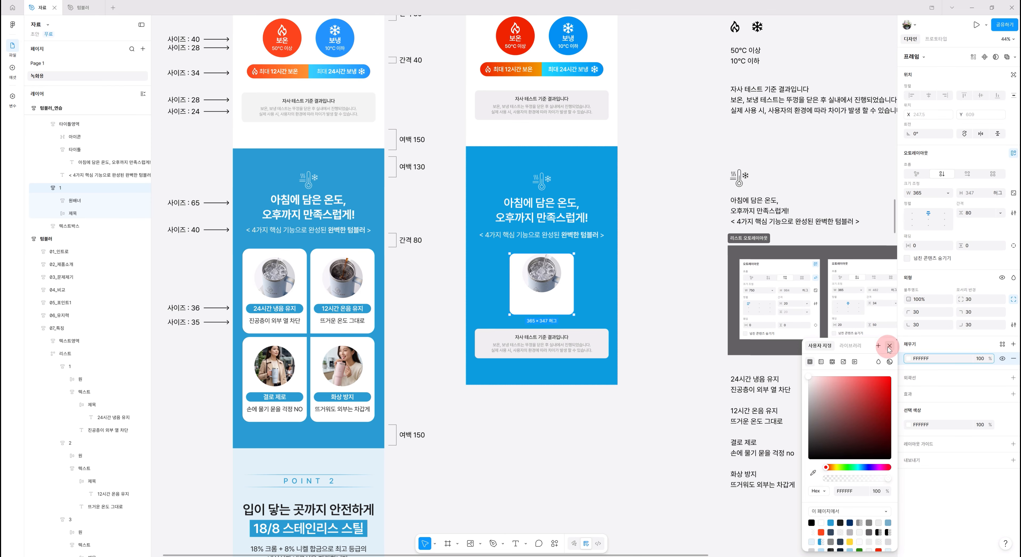
click(889, 346)
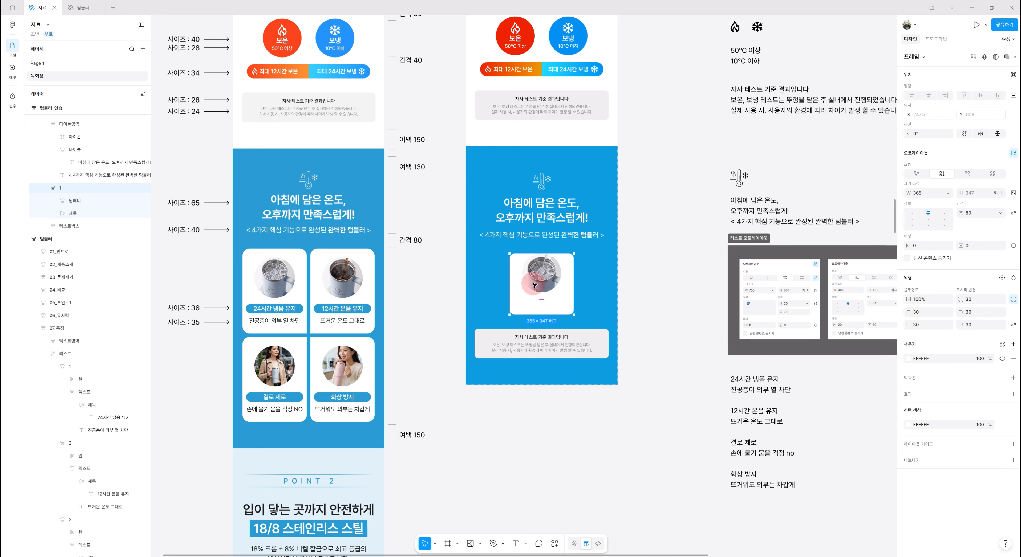
- Set card frame 1's auto layout to vertical padding 50, horizontal padding 20 and a gap of 34
click(974, 250)
key(Return)
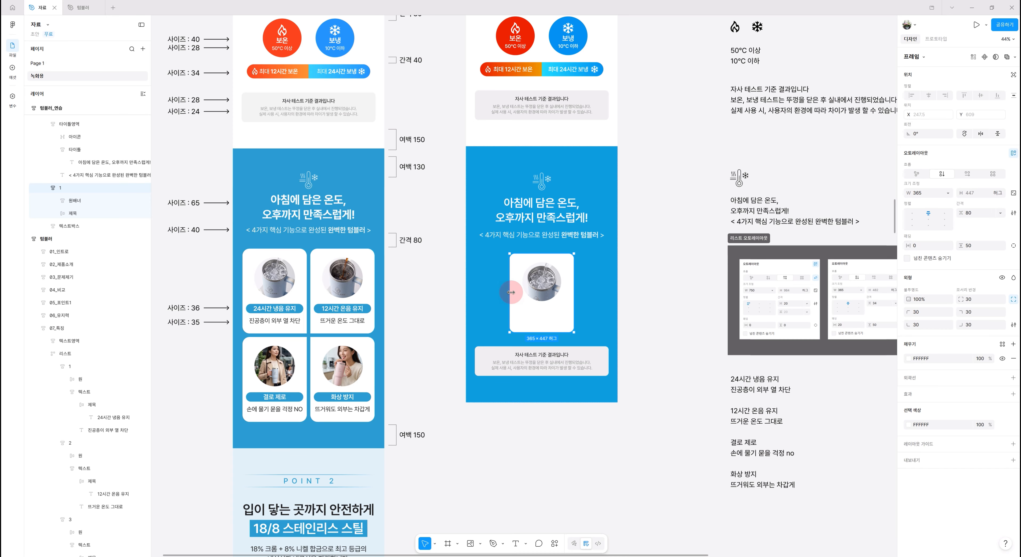
click(926, 247)
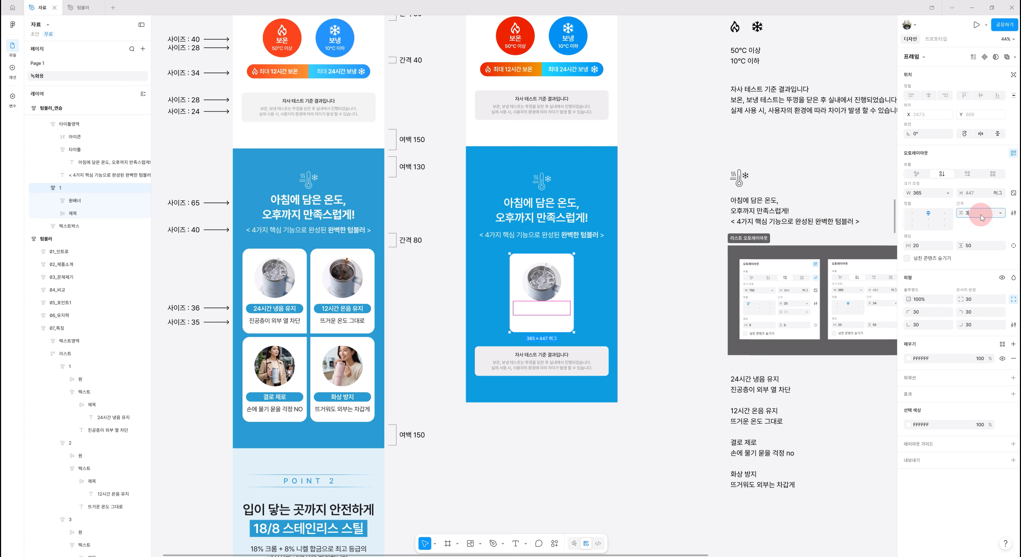
key(Return)
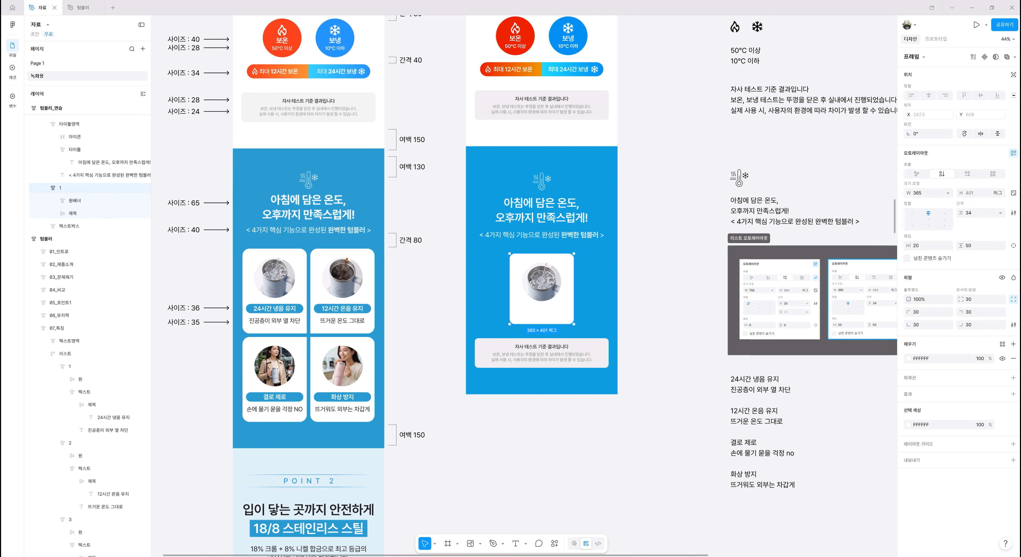
- Resize the circular 원배너 image in card 1 to 250 × 250
click(552, 284)
click(552, 285)
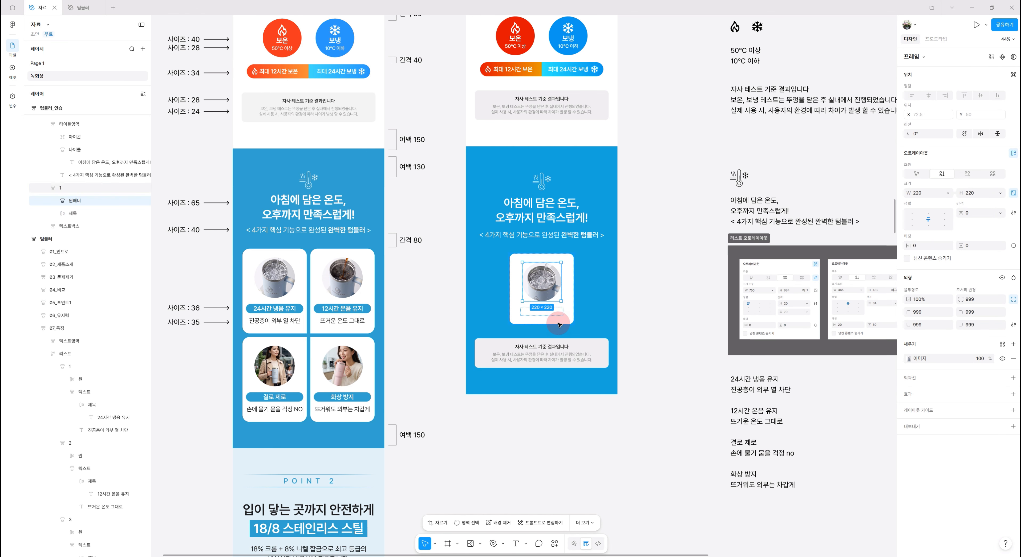
click(545, 284)
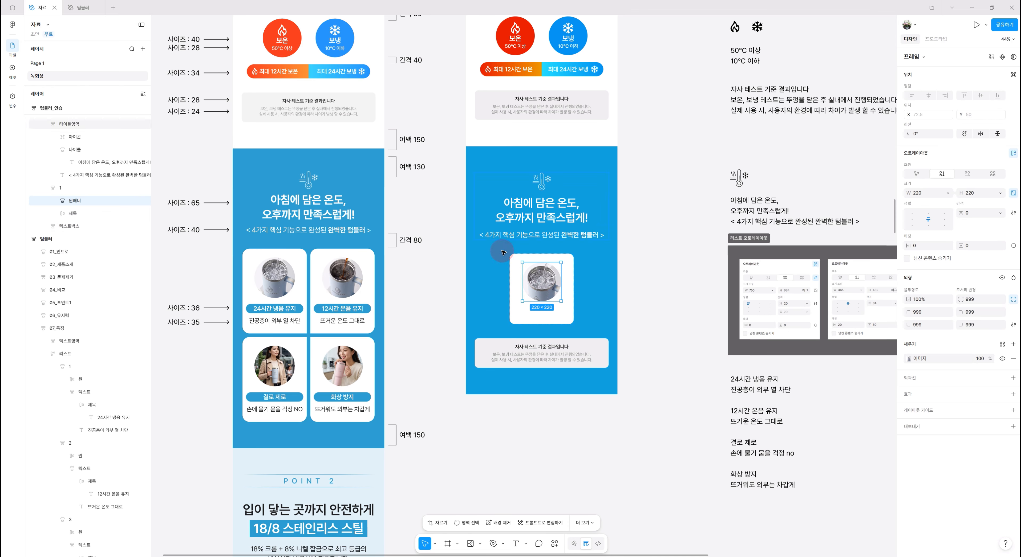
click(978, 202)
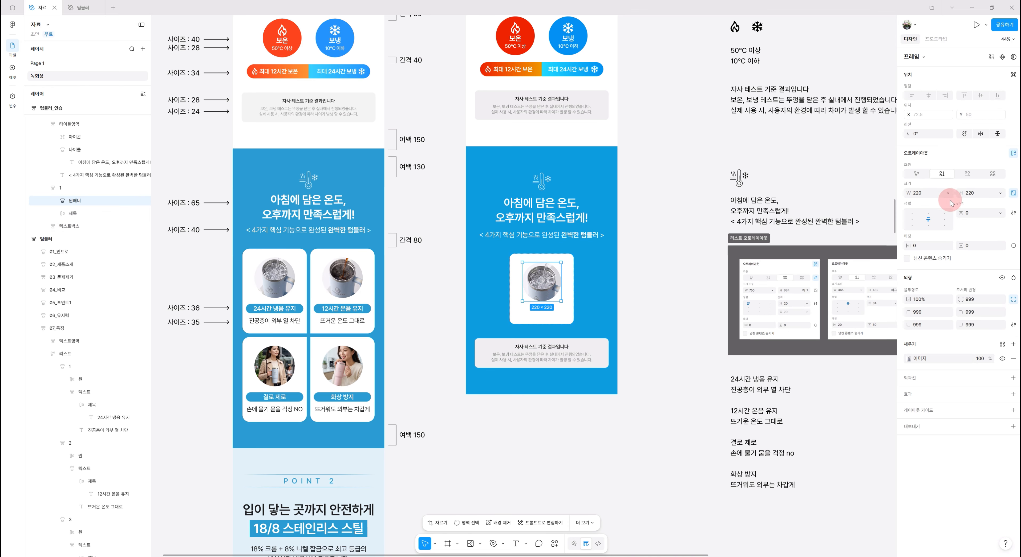
click(931, 194)
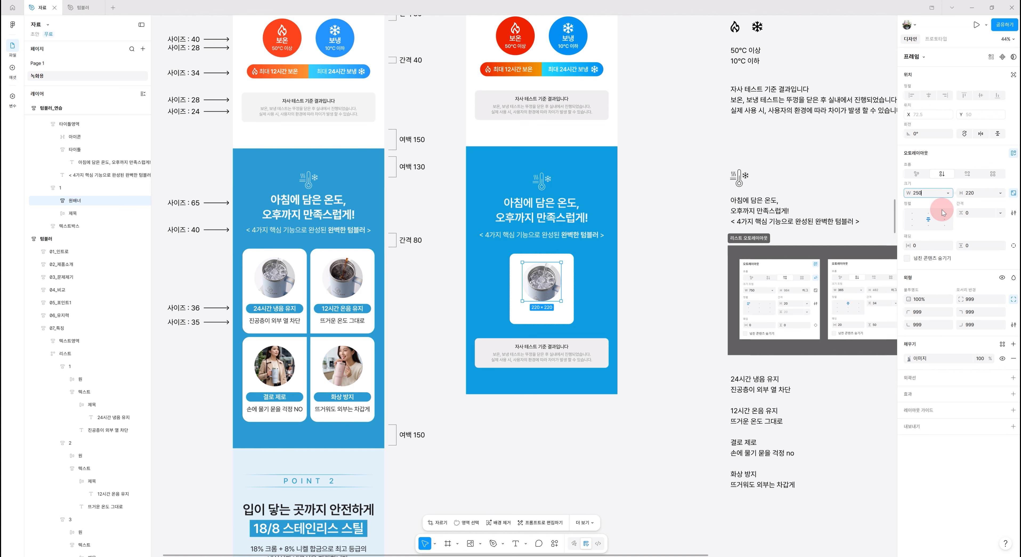
text(250)
key(Return)
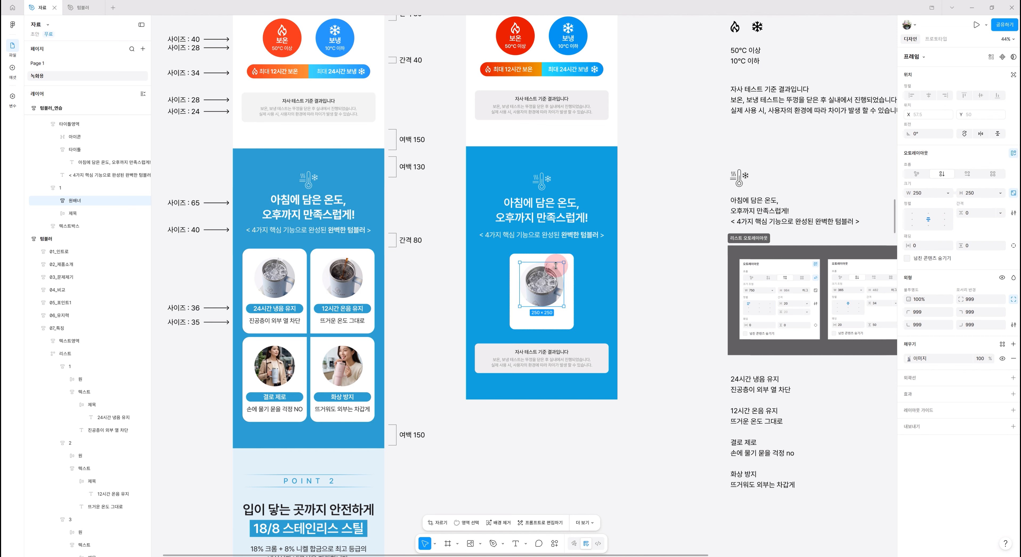
- Fill the 제목 title frame in card 1 with the library colour 강조컬러
click(86, 217)
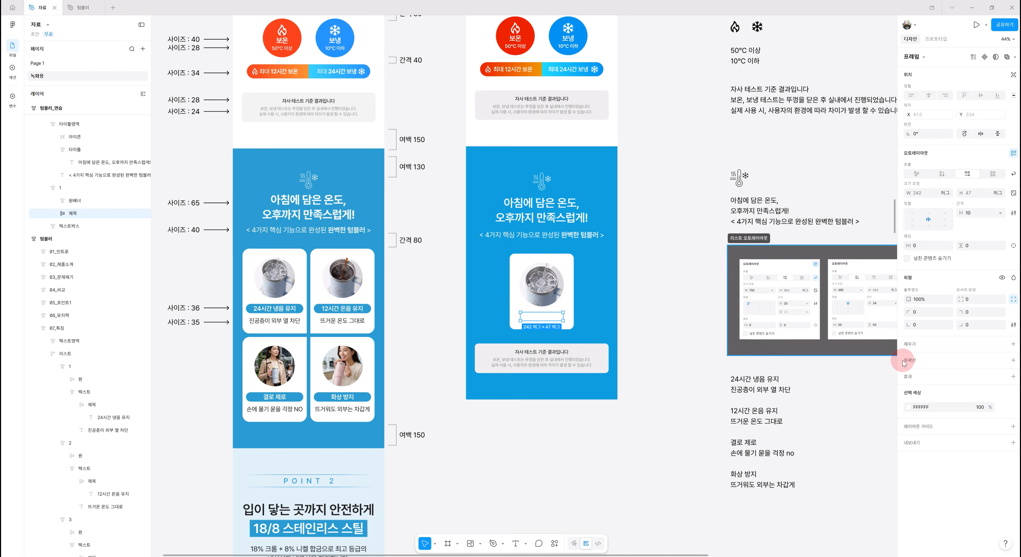
click(930, 346)
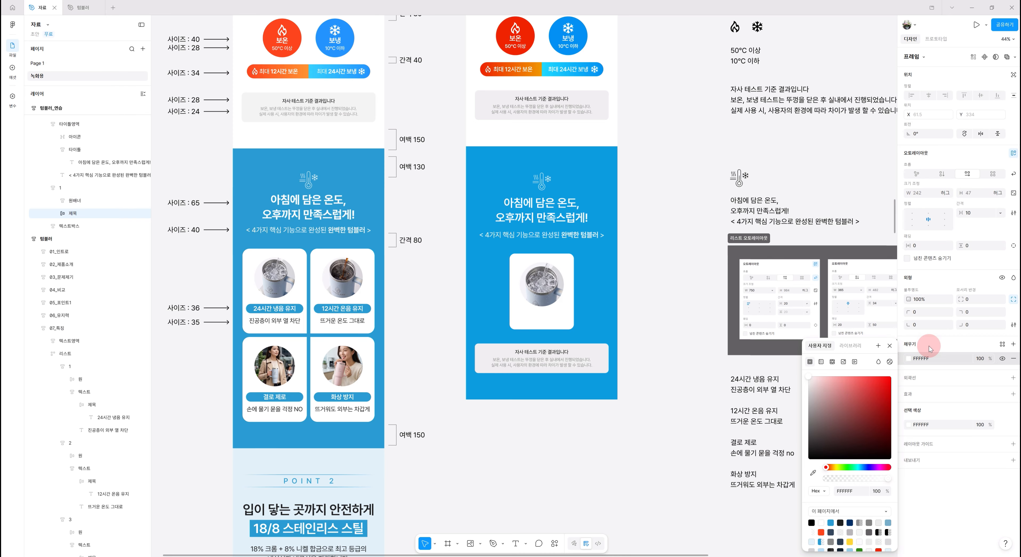
click(851, 346)
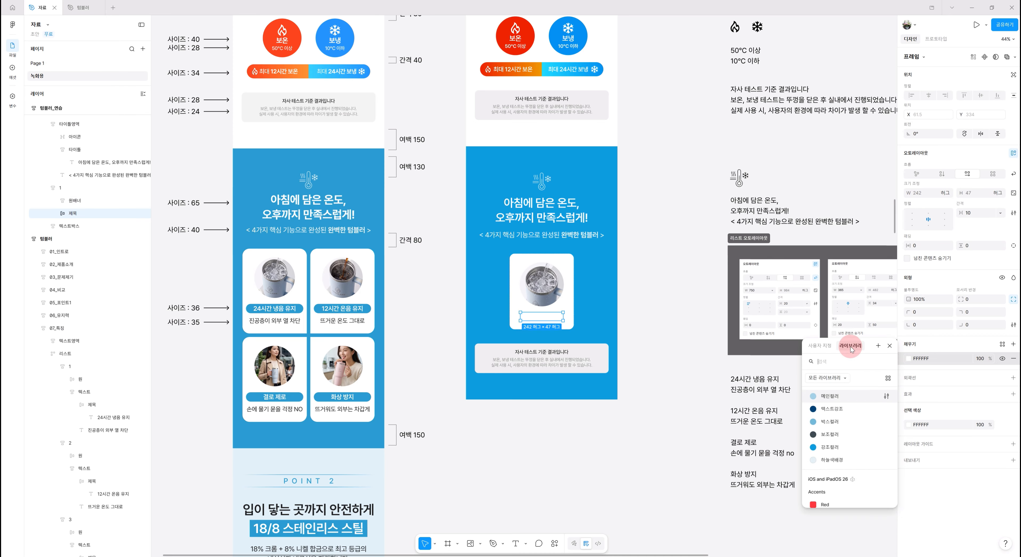
click(833, 450)
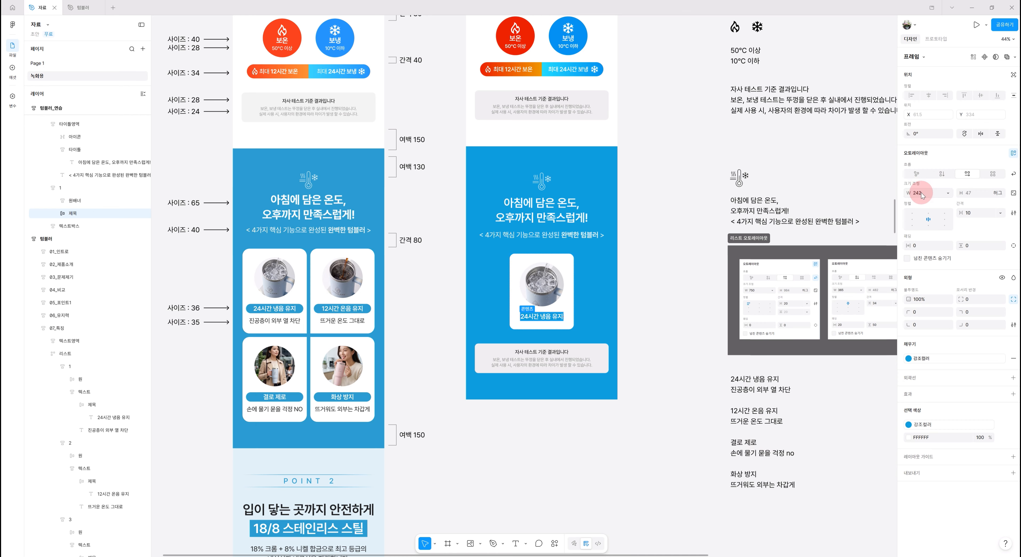
- Make the 제목 frame fill its container's width and give it a corner radius of 30
click(947, 193)
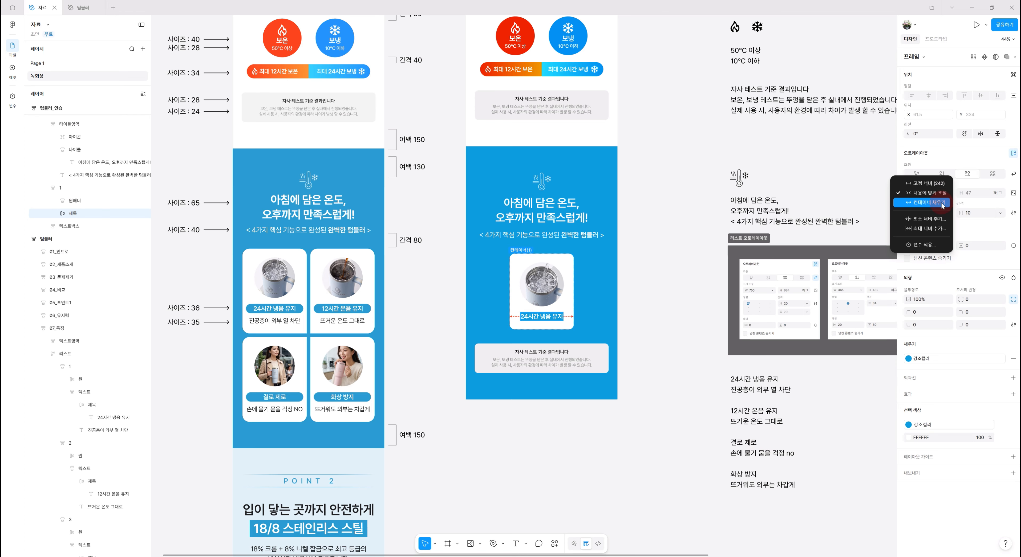
click(943, 203)
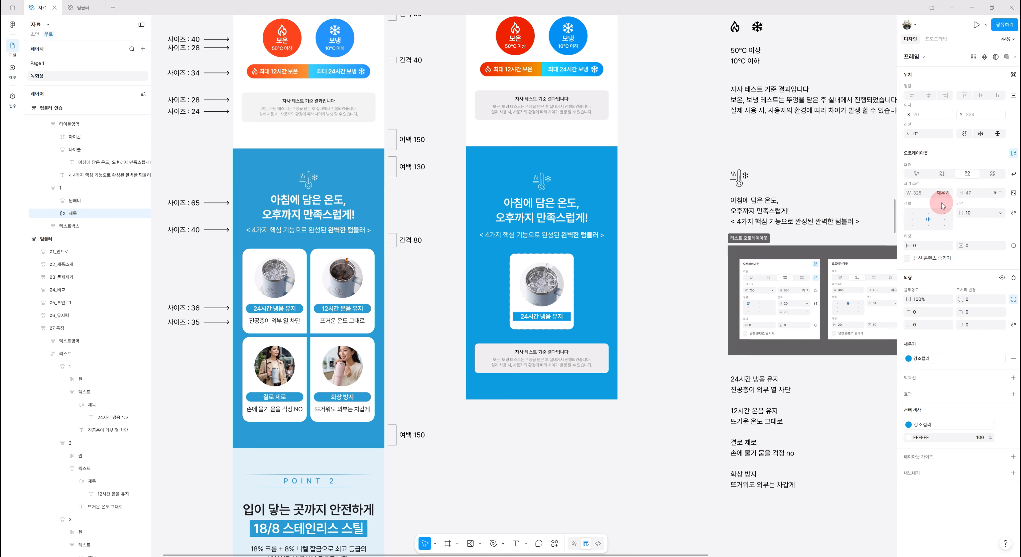
click(567, 316)
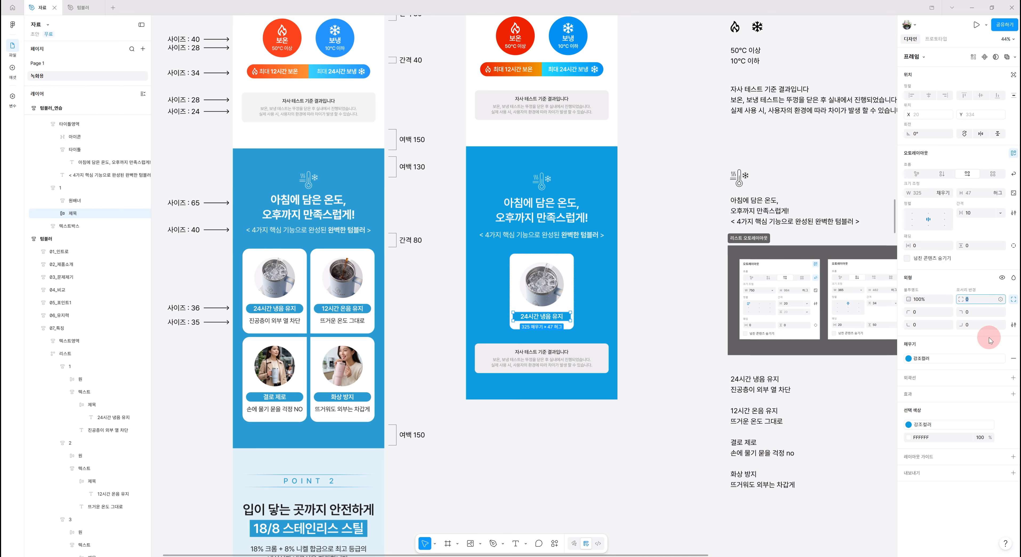
key(Return)
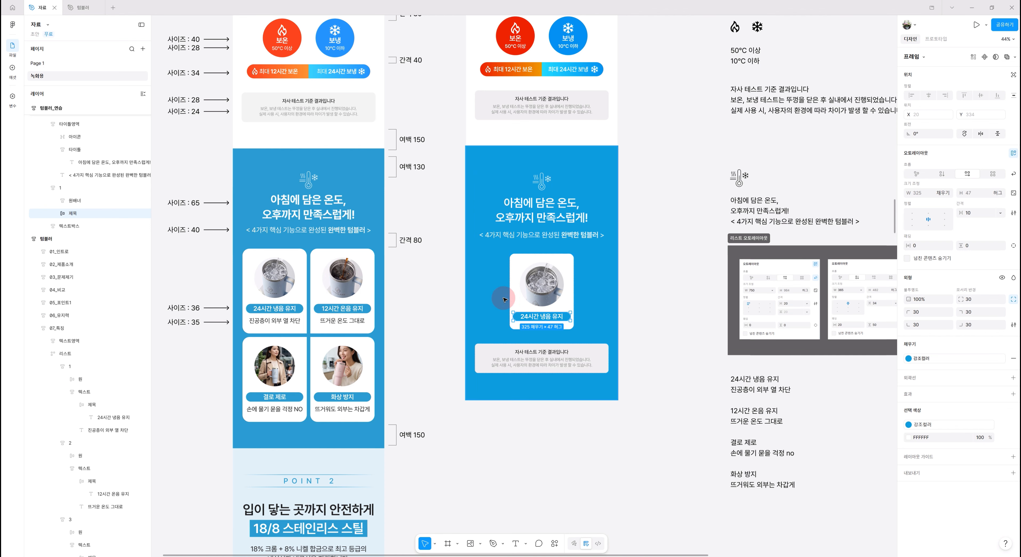
- Set the vertical padding of the 제목 title frame to 5
scroll(519, 322, up, 5)
scroll(518, 323, up, 8)
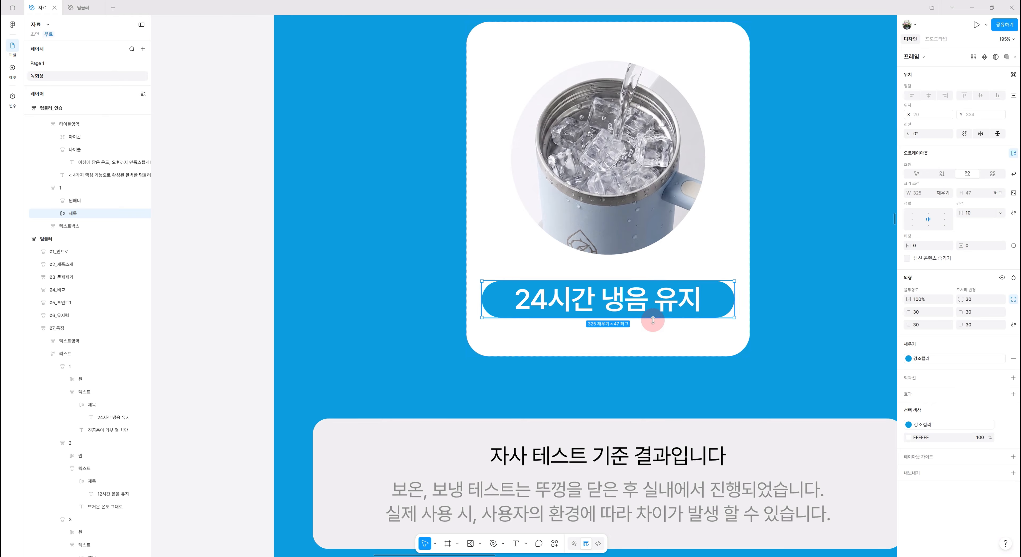
click(969, 245)
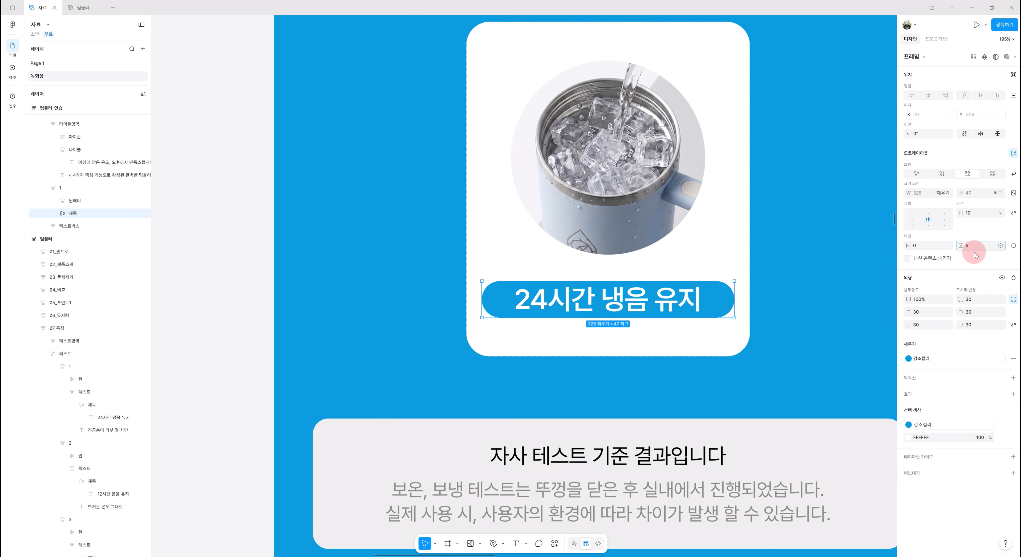
key(Return)
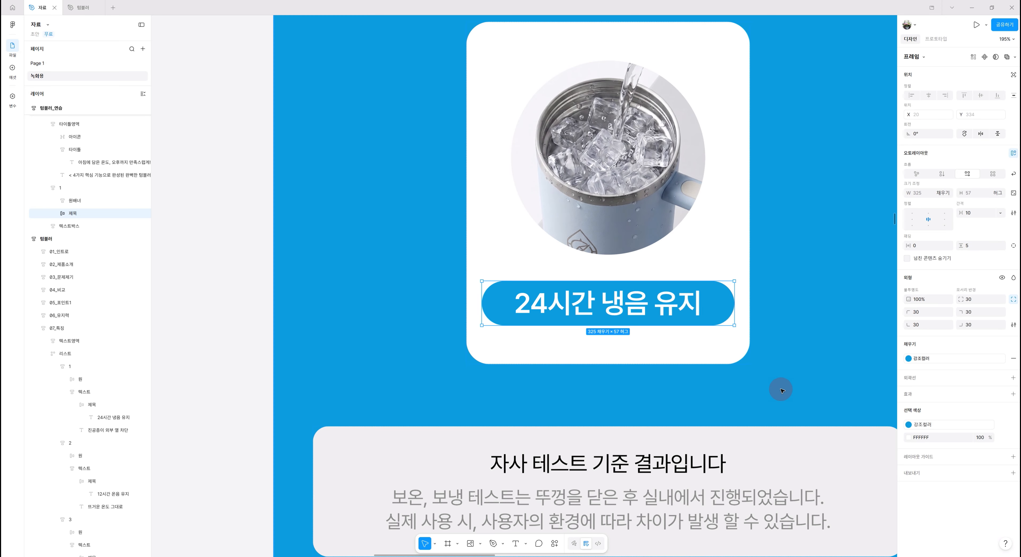
- Add the caption text "진공층이 외부 열 차단" below the title inside card 1
scroll(777, 387, down, 5)
scroll(777, 381, down, 3)
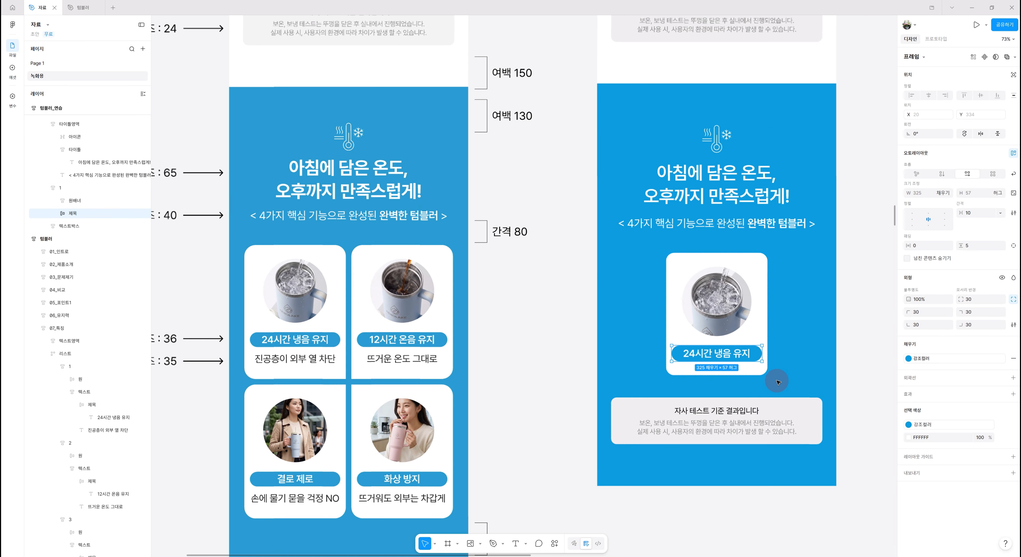
scroll(771, 436, down, 2)
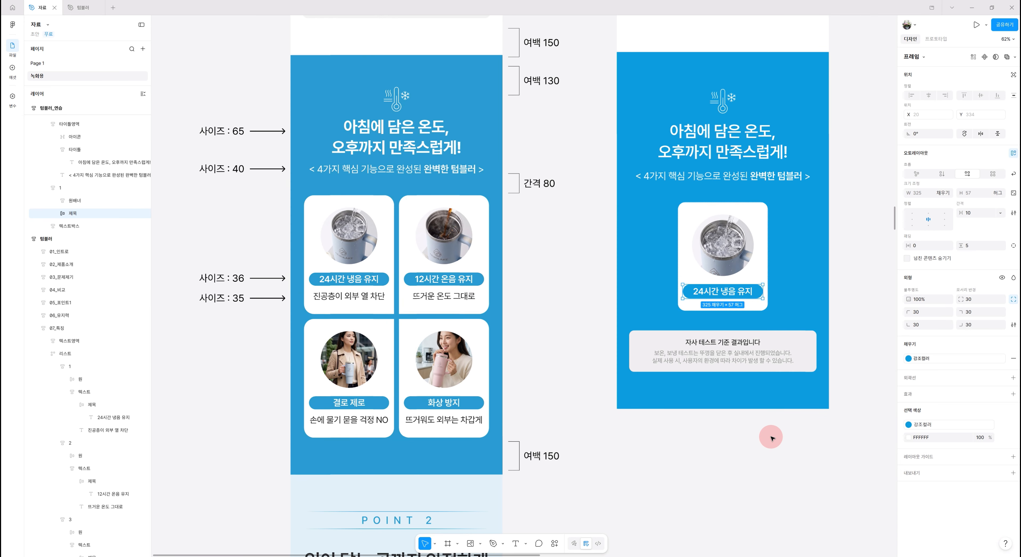
scroll(766, 459, up, 2)
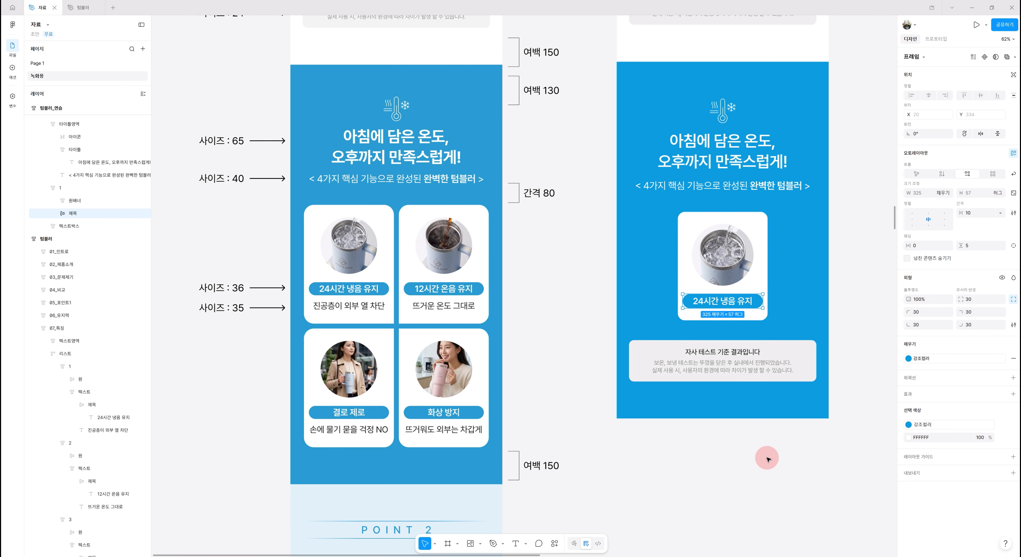
click(757, 217)
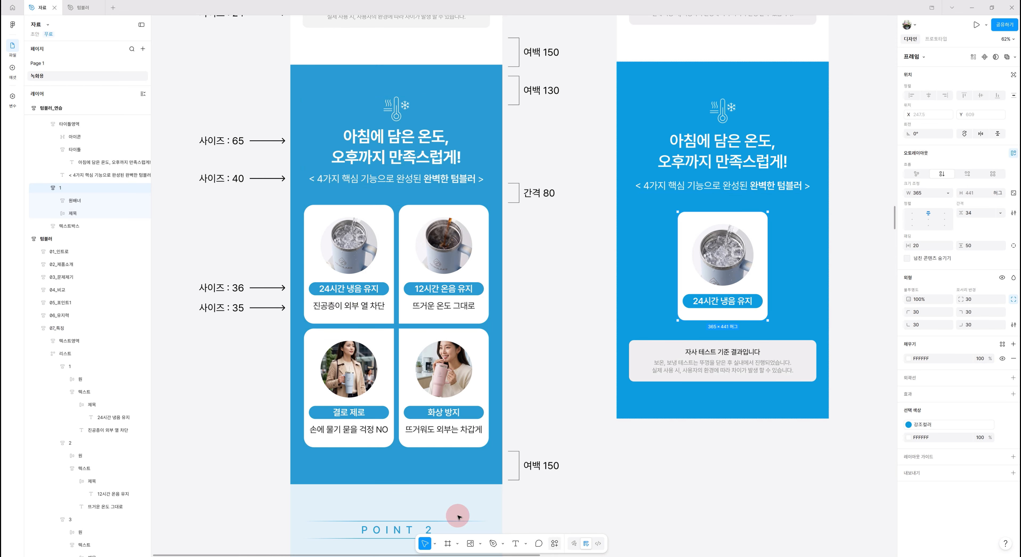
click(516, 543)
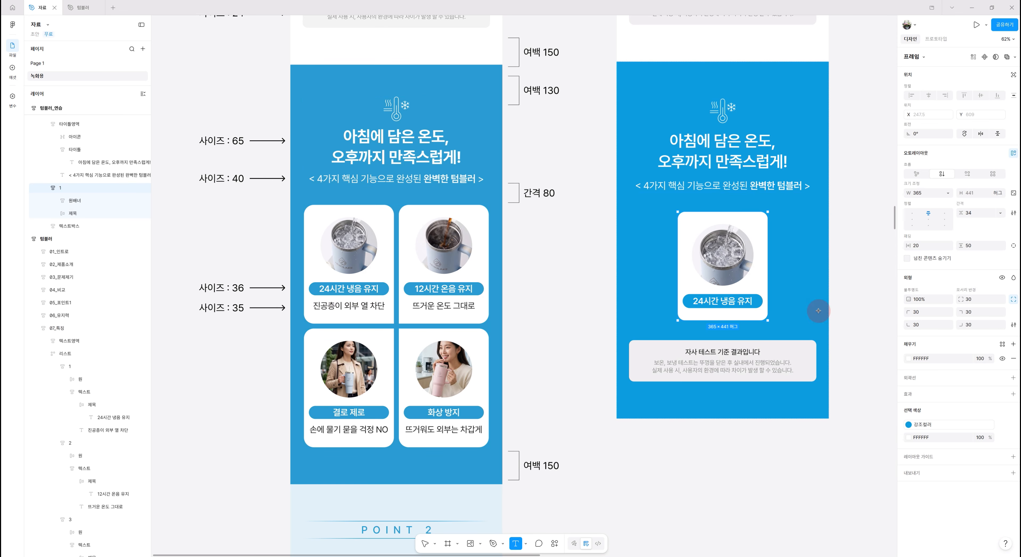
click(719, 314)
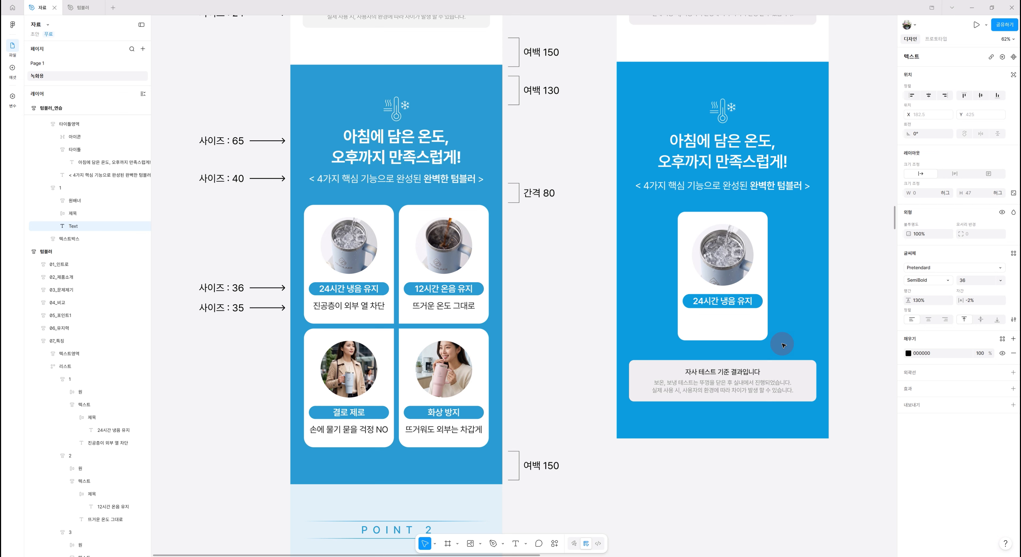
text(진공츠)
text(이 외부 열 차)
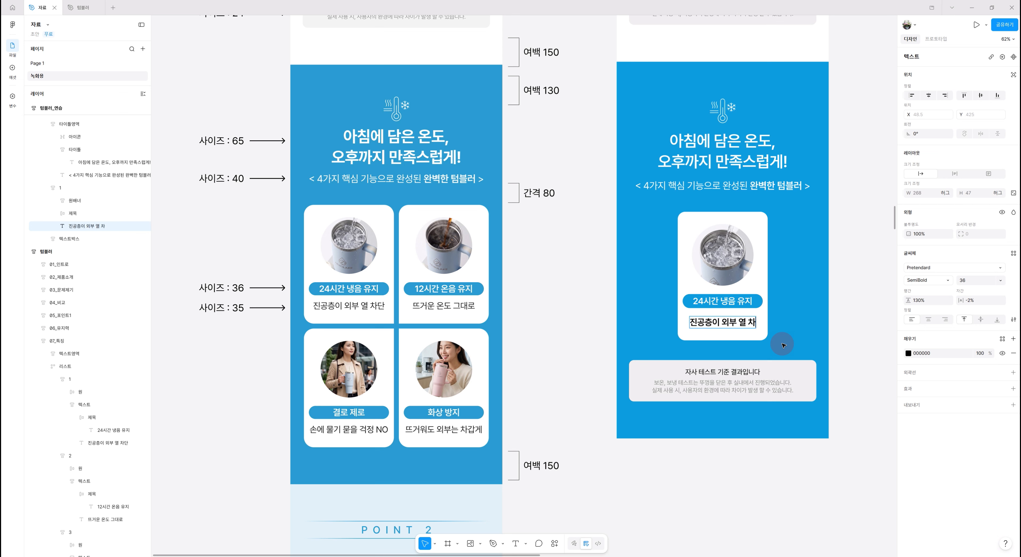
text(단)
key(Escape)
- Set the card caption's font size to 35 and its weight to Regular
click(974, 280)
text(35)
key(Return)
click(927, 280)
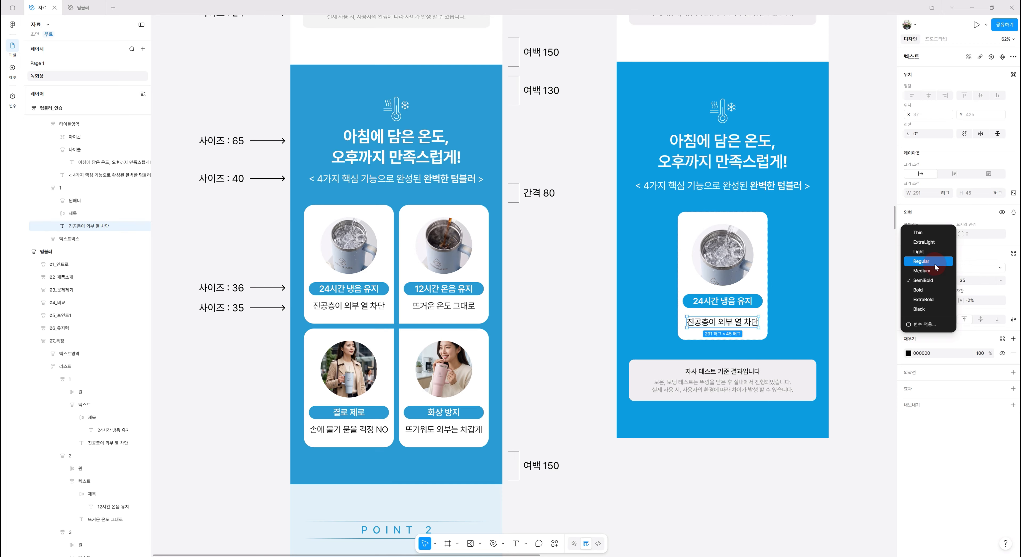
click(934, 261)
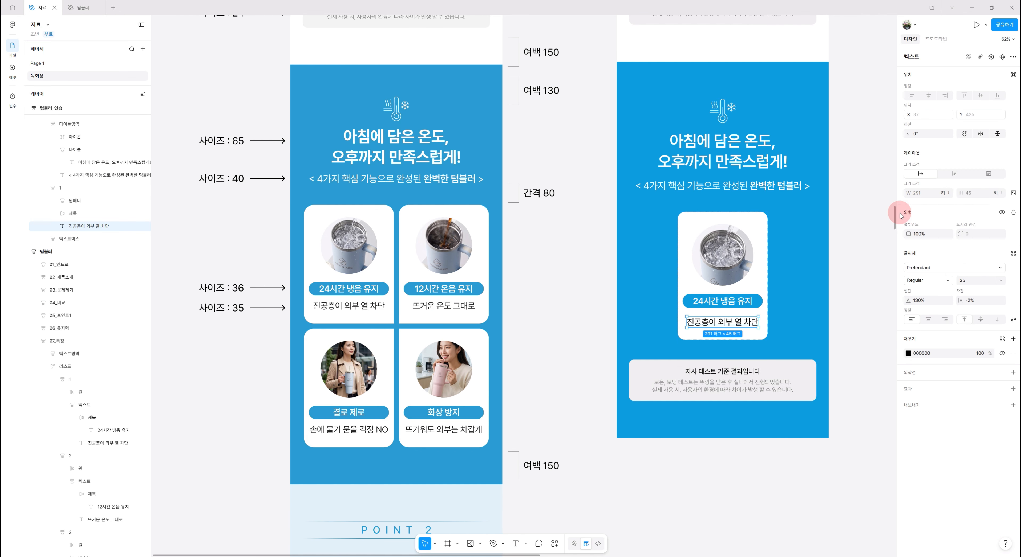
- Make the card caption fill its container's width and centre its text
click(945, 193)
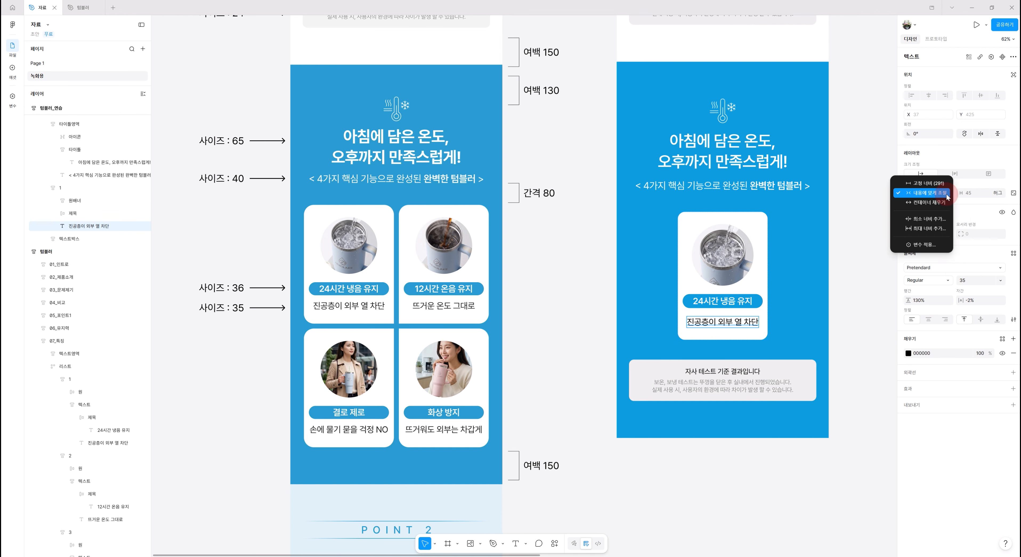
click(936, 207)
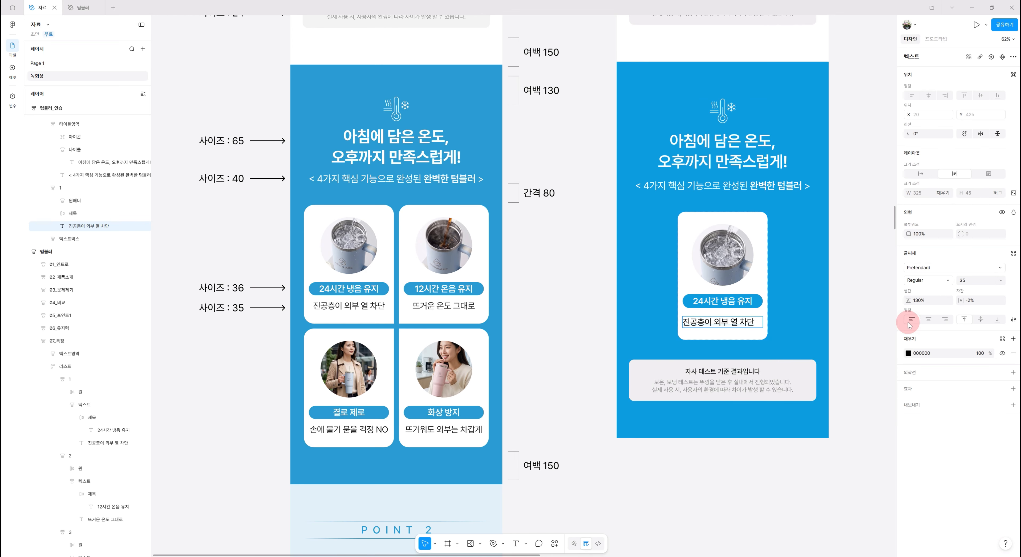
click(928, 325)
- Wrap card 1's title and caption in an auto layout frame and name it 텍스트
scroll(722, 294, down, 1)
shift+click(722, 301)
key(shift+a)
key(ctrl+r)
text(텍스트)
- Set the gap between the title and caption in the 텍스트 frame to 20
click(971, 214)
text(20)
key(Return)
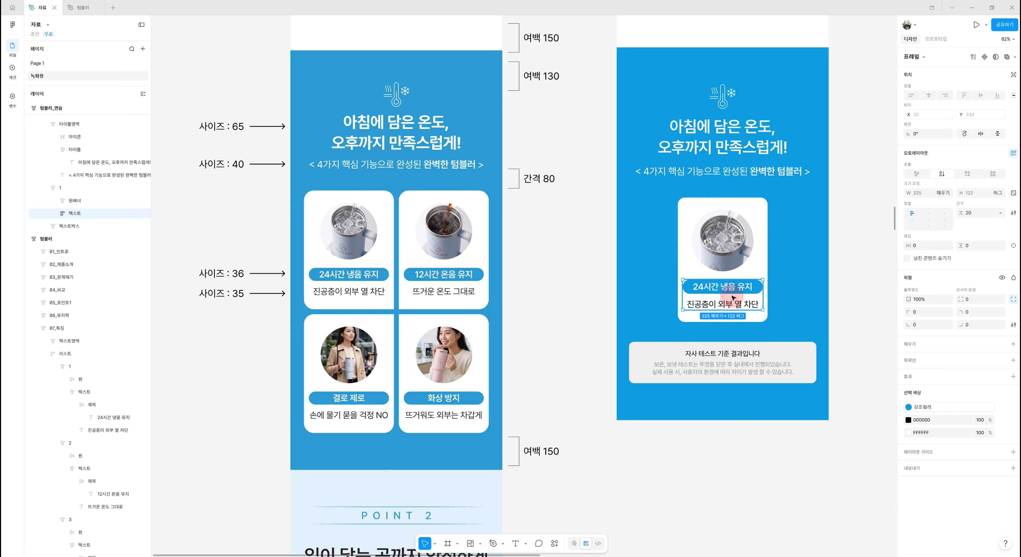
- Wrap card 1 in a new auto layout frame, collapse the card's layers, and name the wrapper 리스트
scroll(843, 314, down, 2)
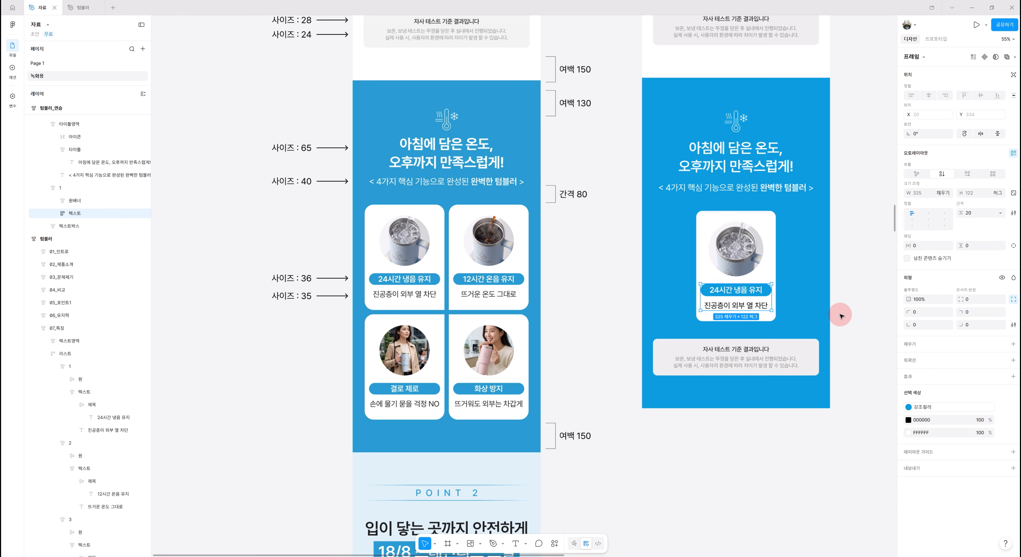
drag(843, 252, 734, 255)
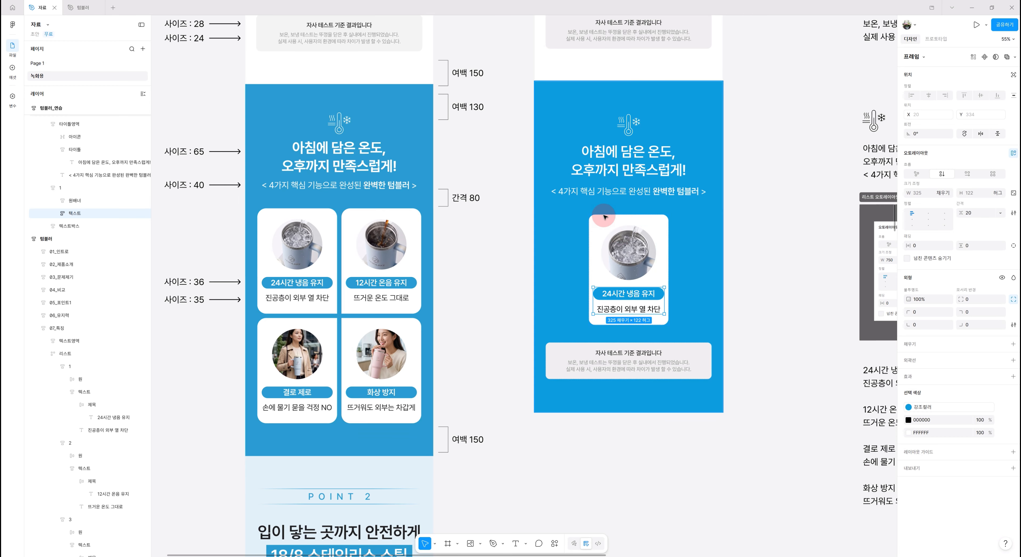
click(597, 222)
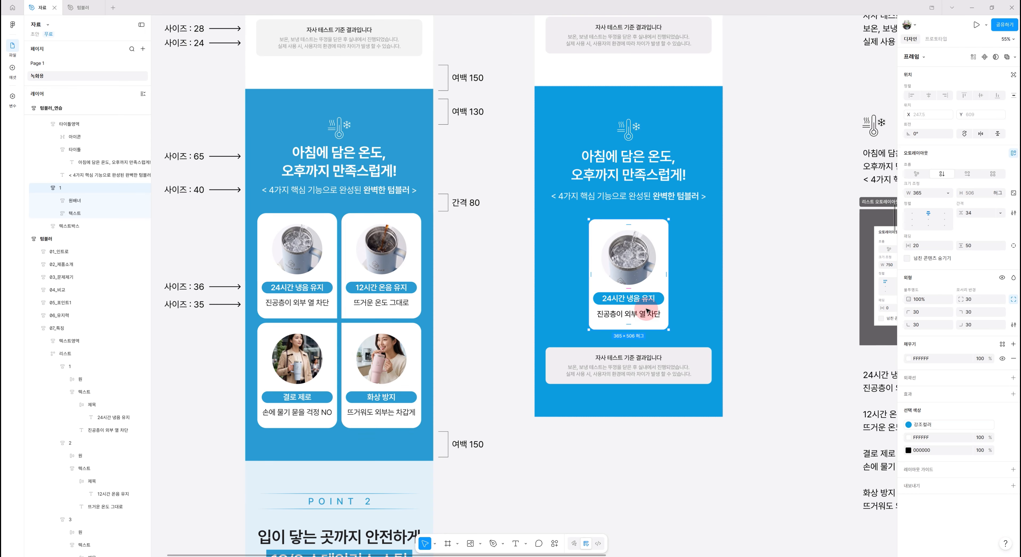
click(46, 188)
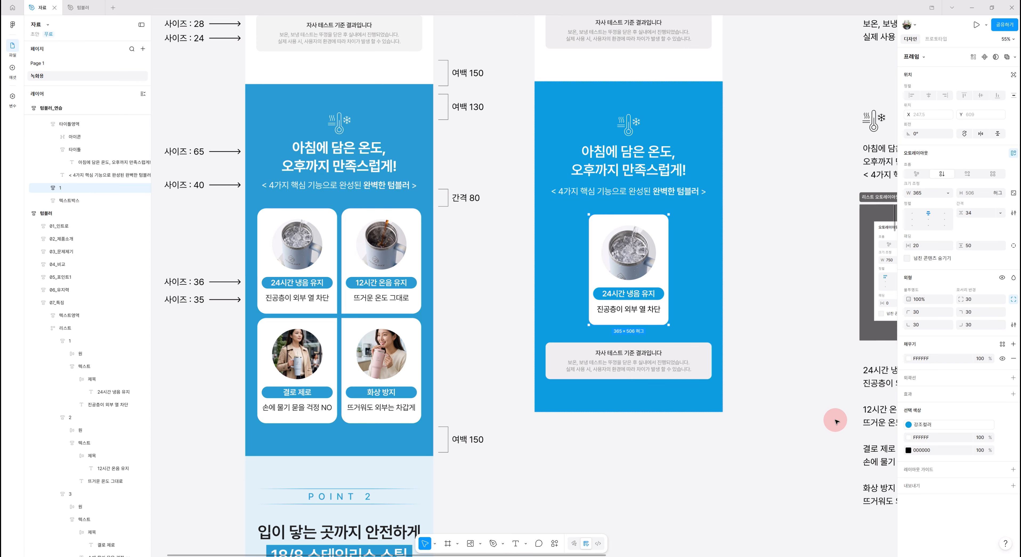
key(ctrl+alt+g)
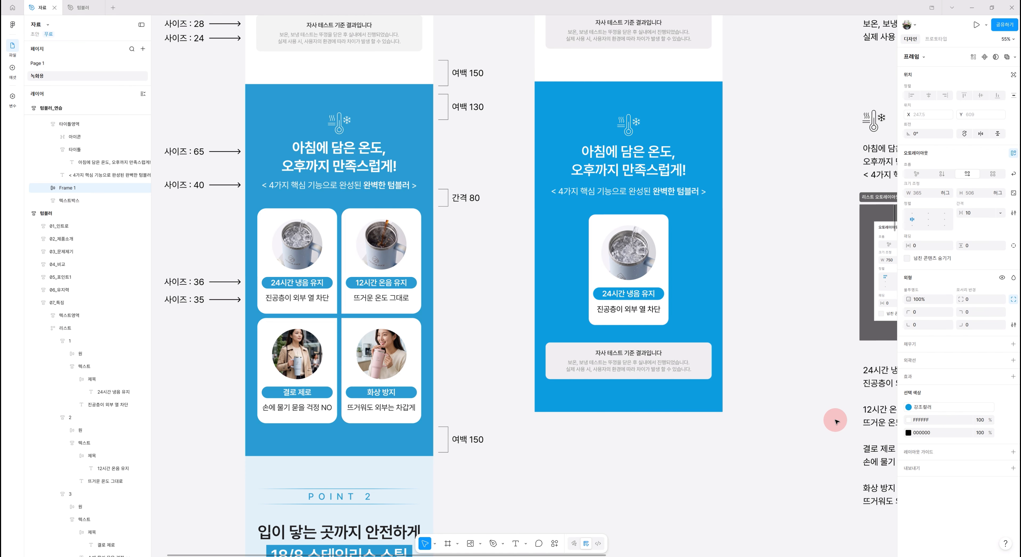
double_click(67, 188)
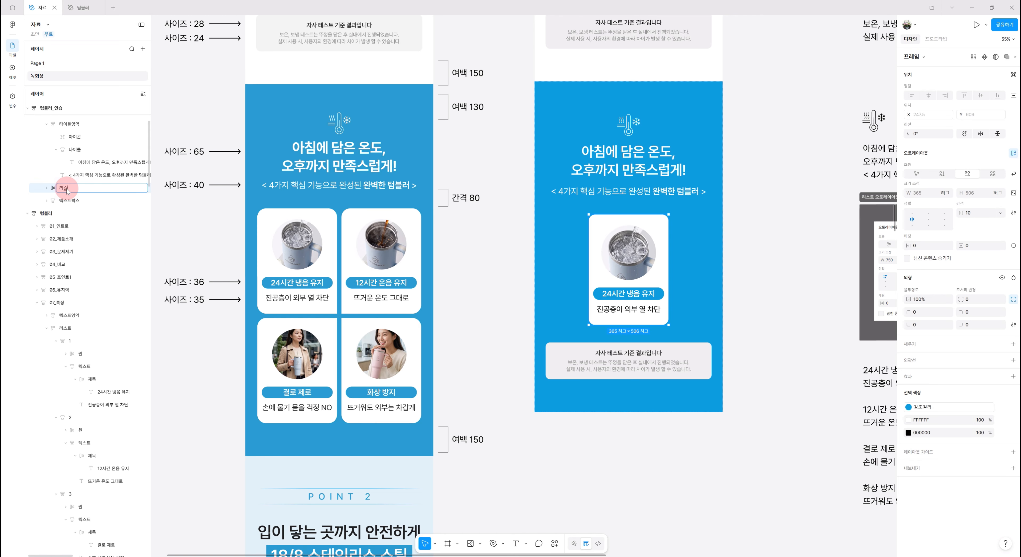
key(Return)
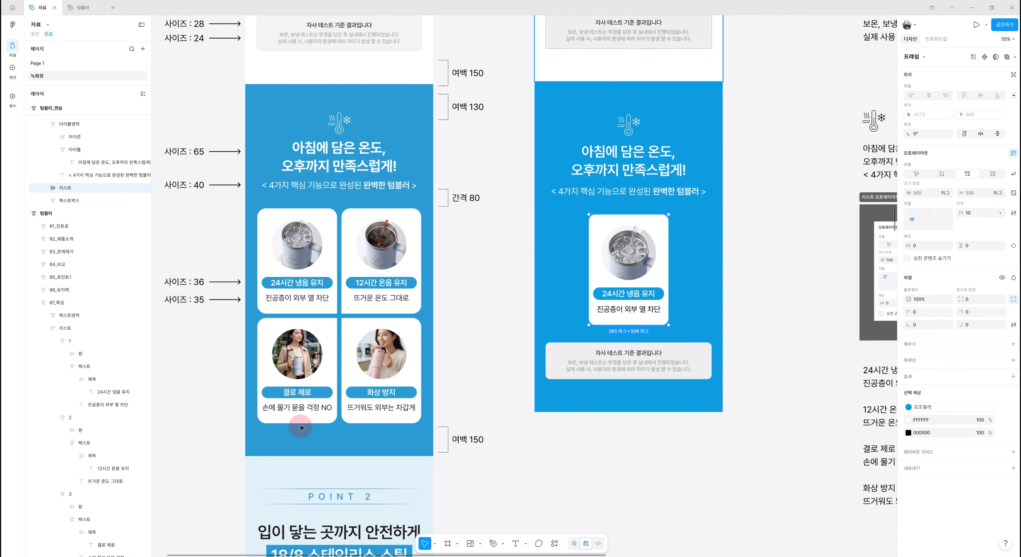
- Duplicate card 1 three times inside the 리스트 frame to make four cards
click(47, 187)
click(78, 200)
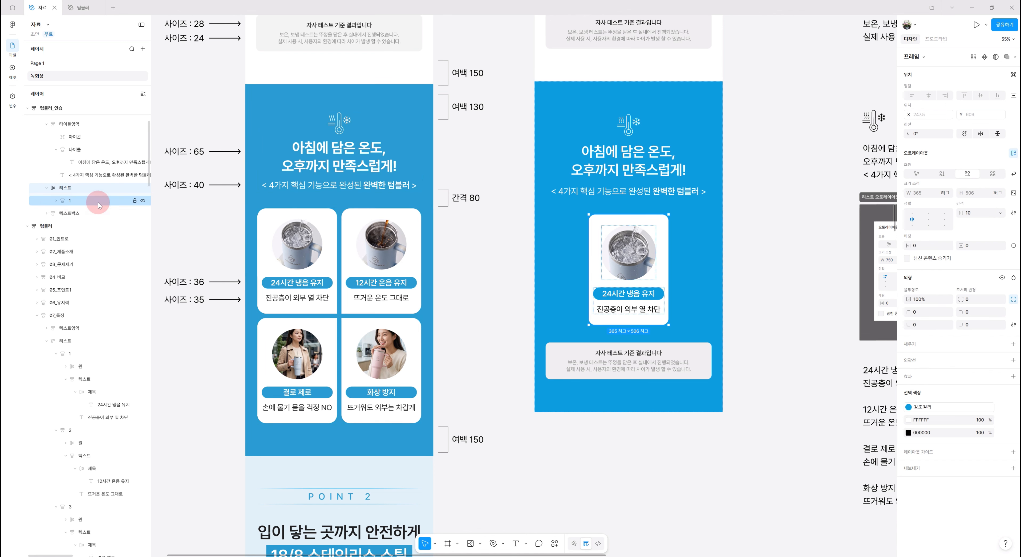
click(75, 203)
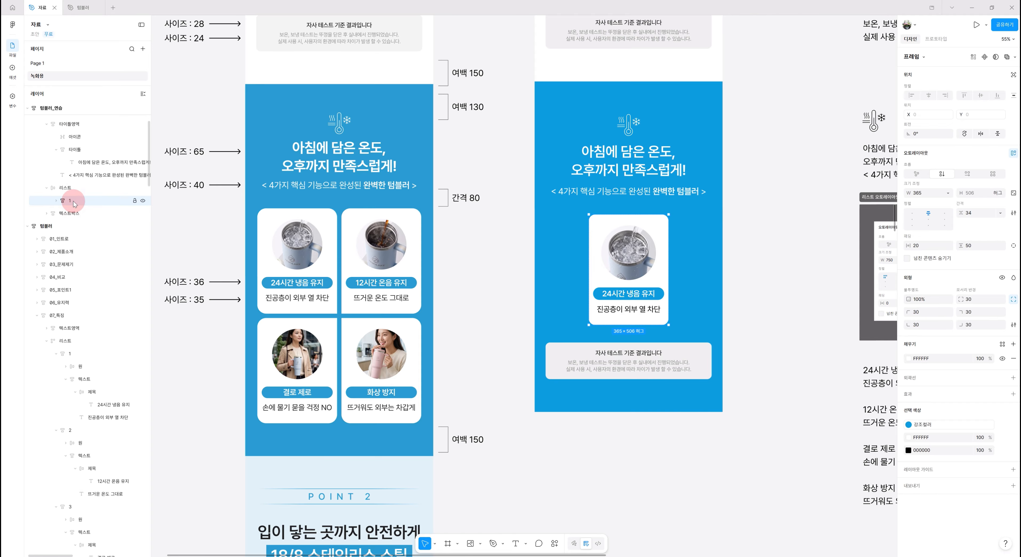
key(ctrl+d)
key(ctrl+d)
key(ctrl+d)
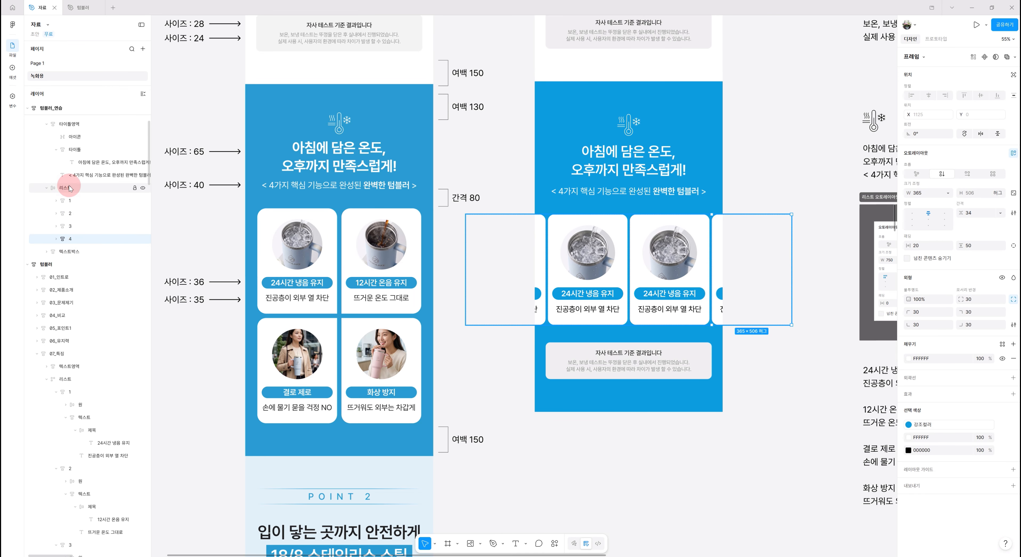
- Give the 리스트 frame a fixed width of 750 and make its cards wrap onto new rows
click(60, 189)
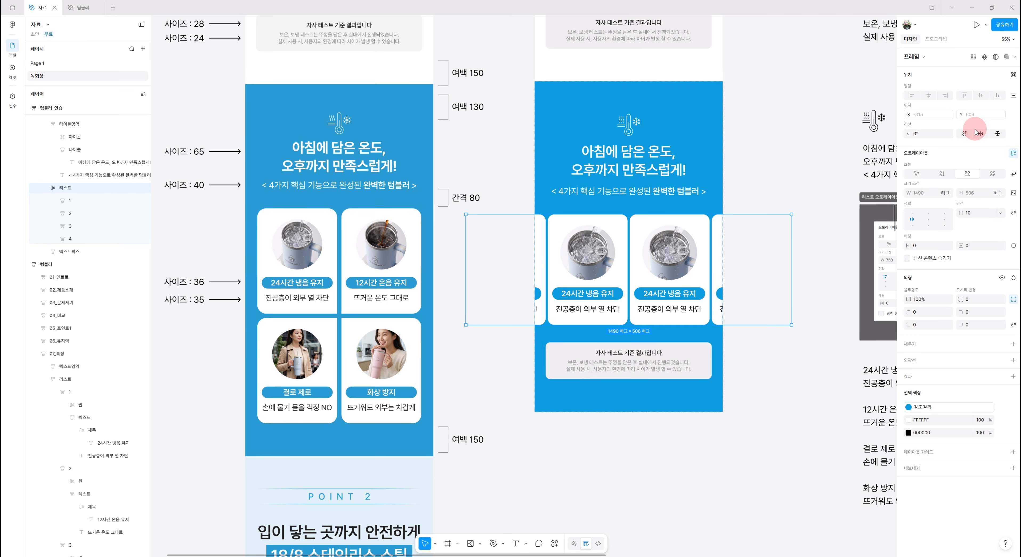
click(948, 194)
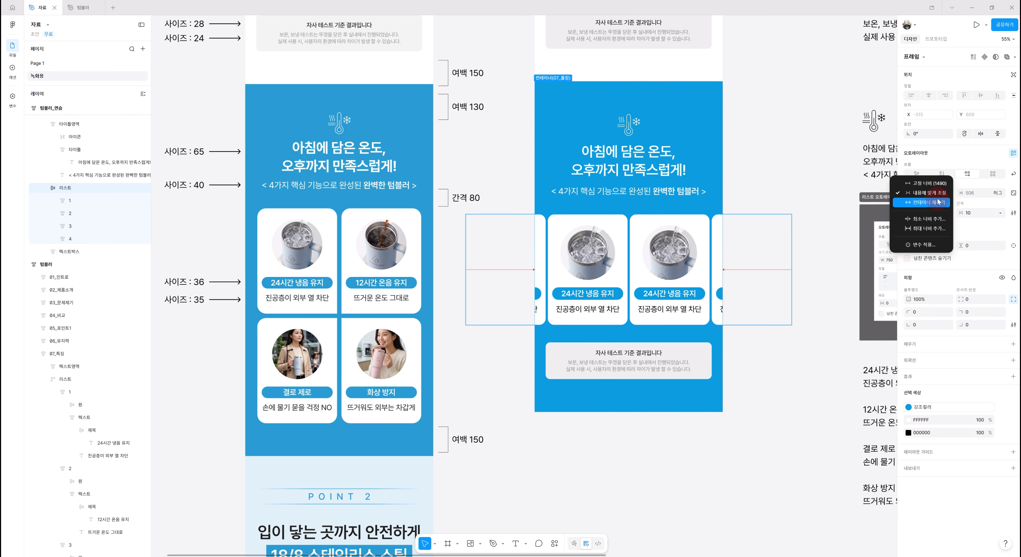
click(931, 183)
click(933, 194)
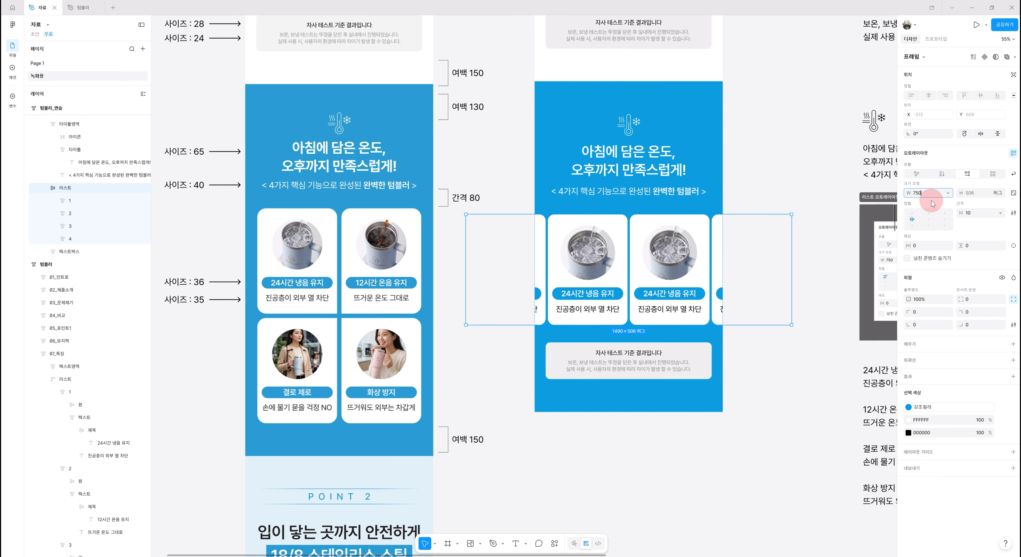
key(Return)
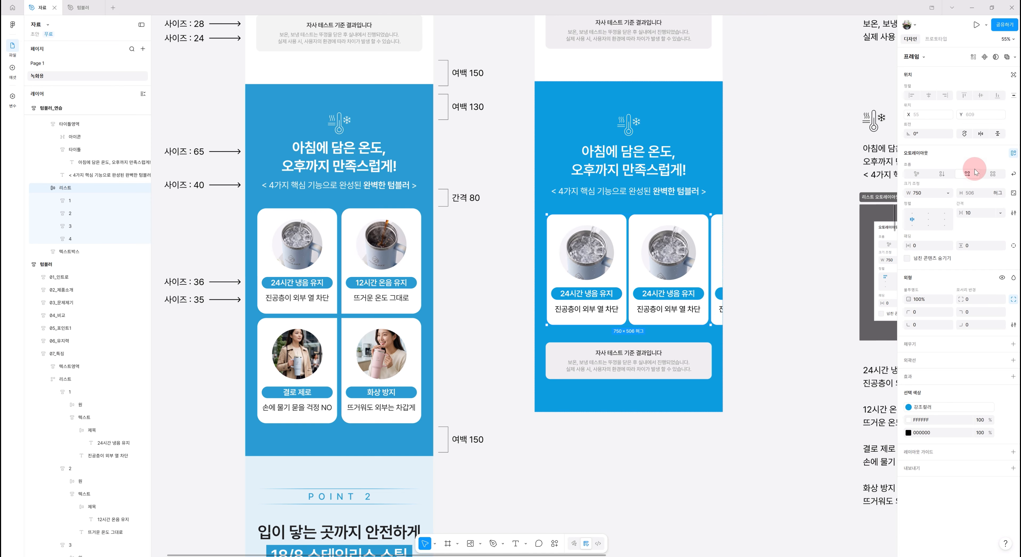
click(1013, 174)
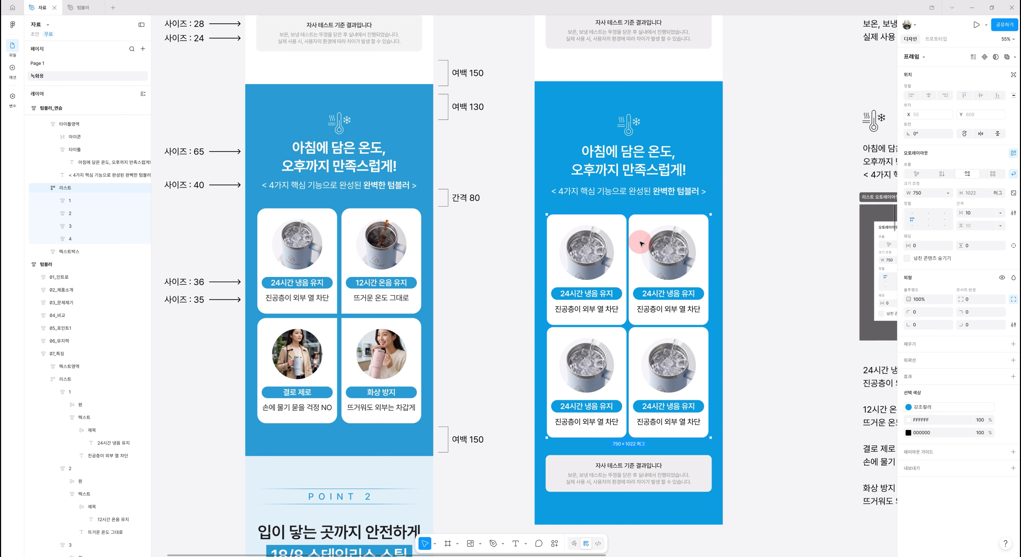
- Set the gap between the cards in the 리스트 frame to 20
scroll(697, 323, down, 1)
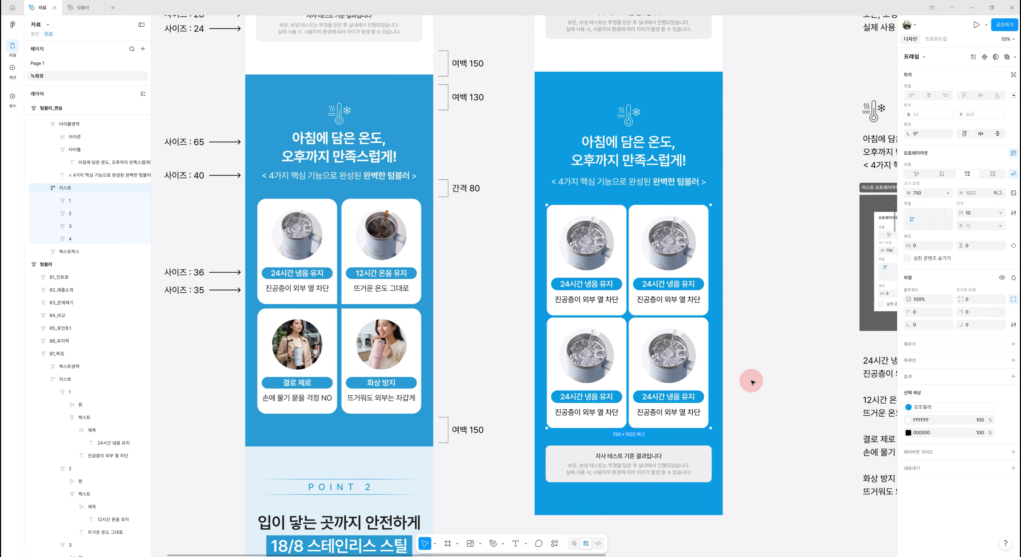
scroll(752, 382, down, 1)
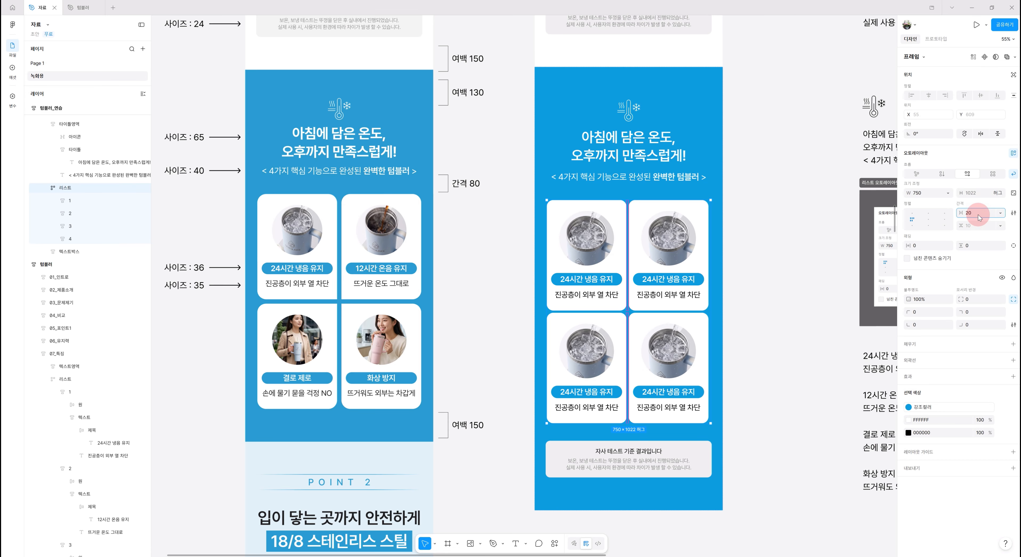
key(Return)
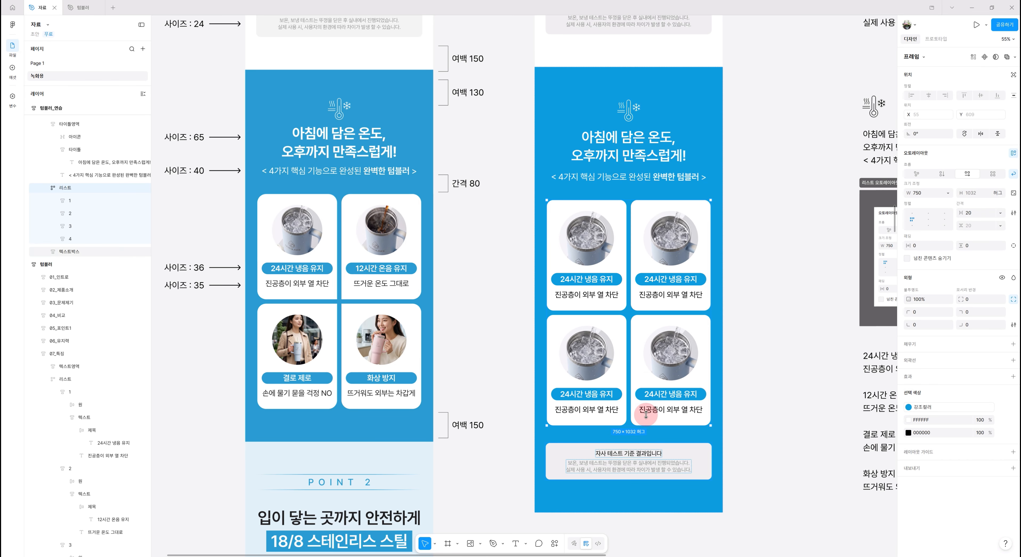
- Set card 1's bottom-right corner radius and card 2's bottom-left corner radius to 0
scroll(630, 382, down, 3)
scroll(630, 382, down, 2)
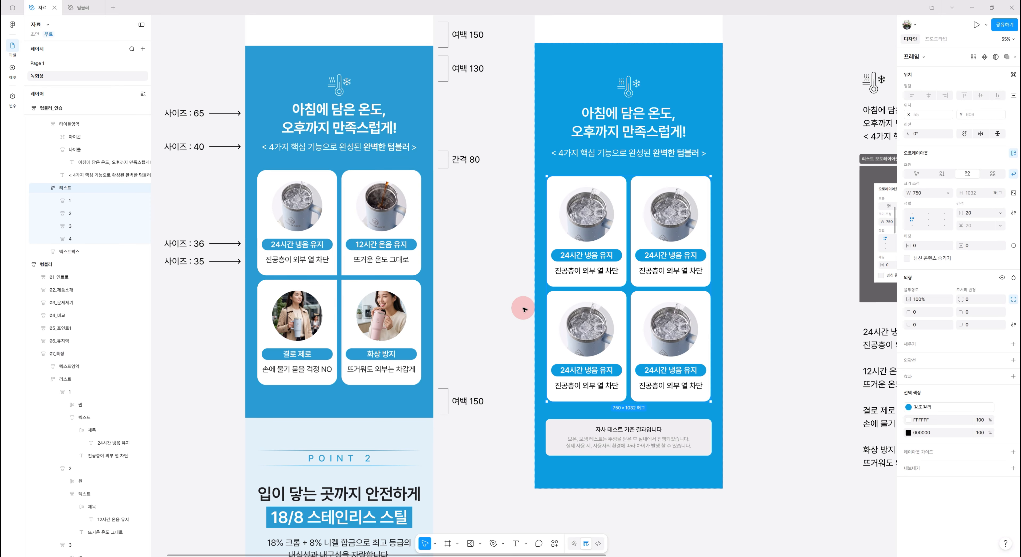
click(609, 273)
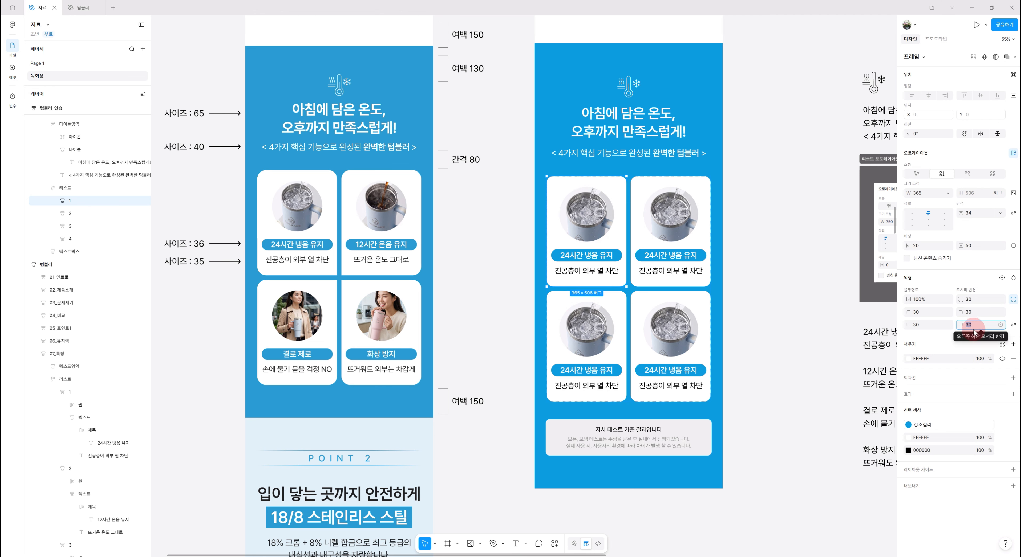
text(0)
key(Return)
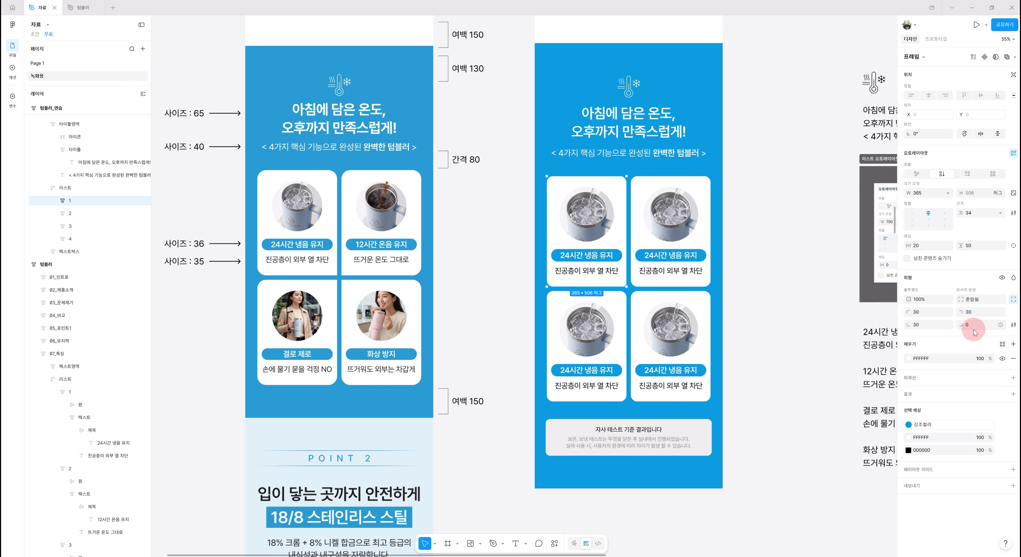
click(663, 276)
click(932, 329)
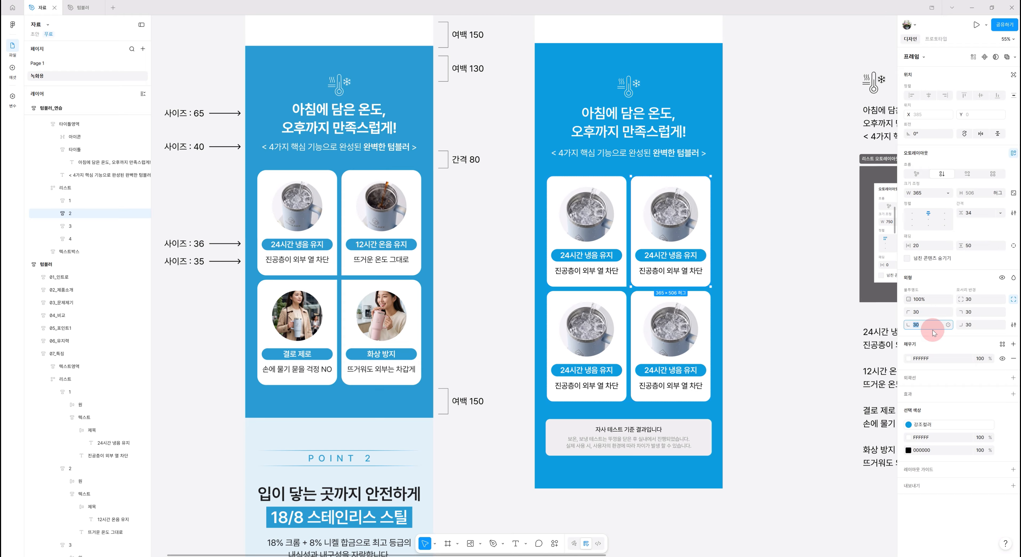
text(0)
key(Return)
- Set card 3's top-right corner radius and card 4's top-left corner radius to 0
click(603, 388)
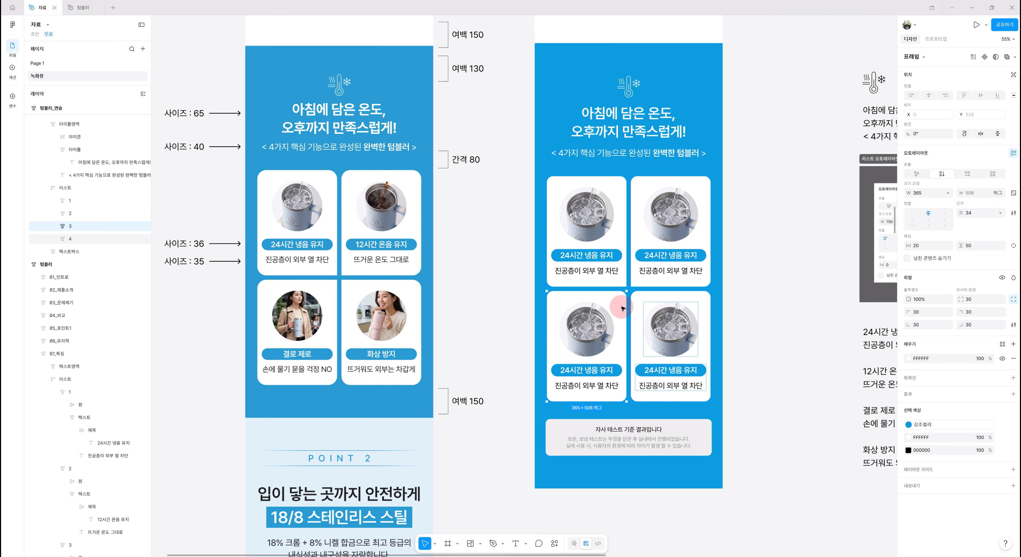
click(989, 312)
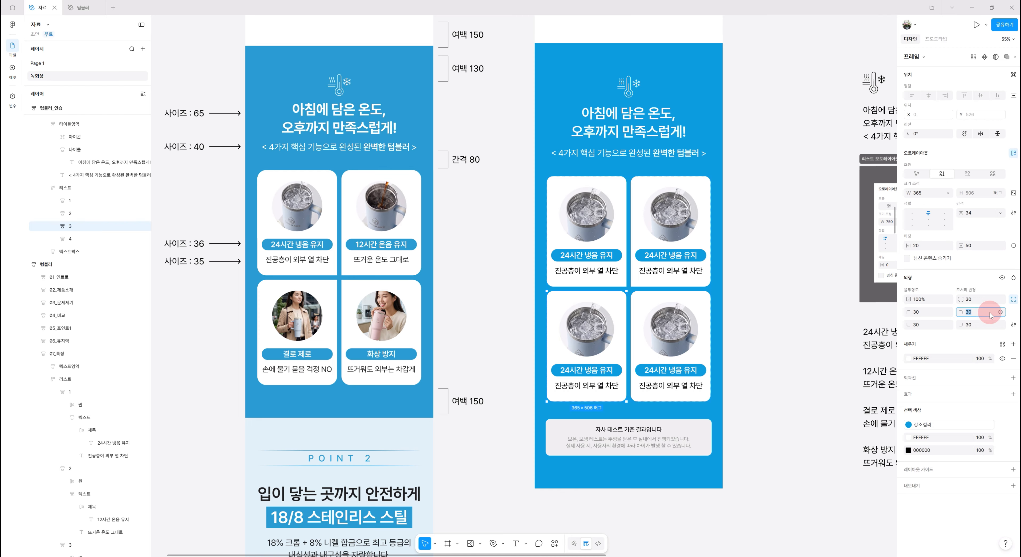
click(682, 336)
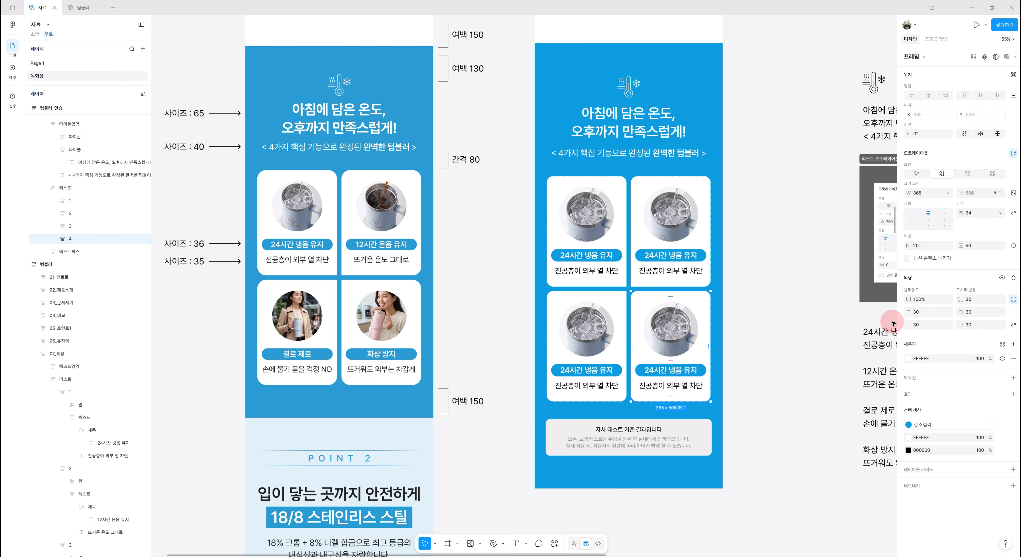
click(923, 316)
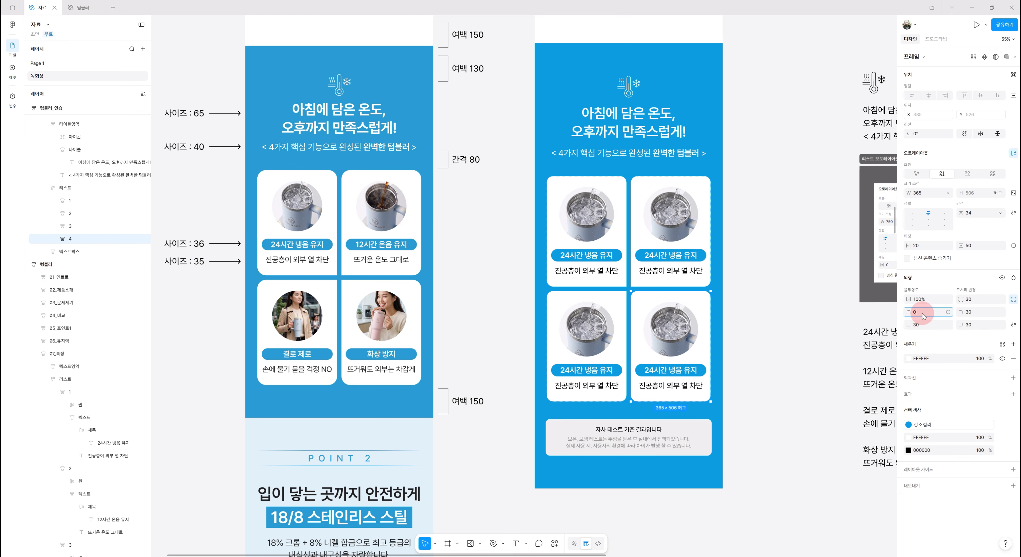
scroll(725, 348, down, 1)
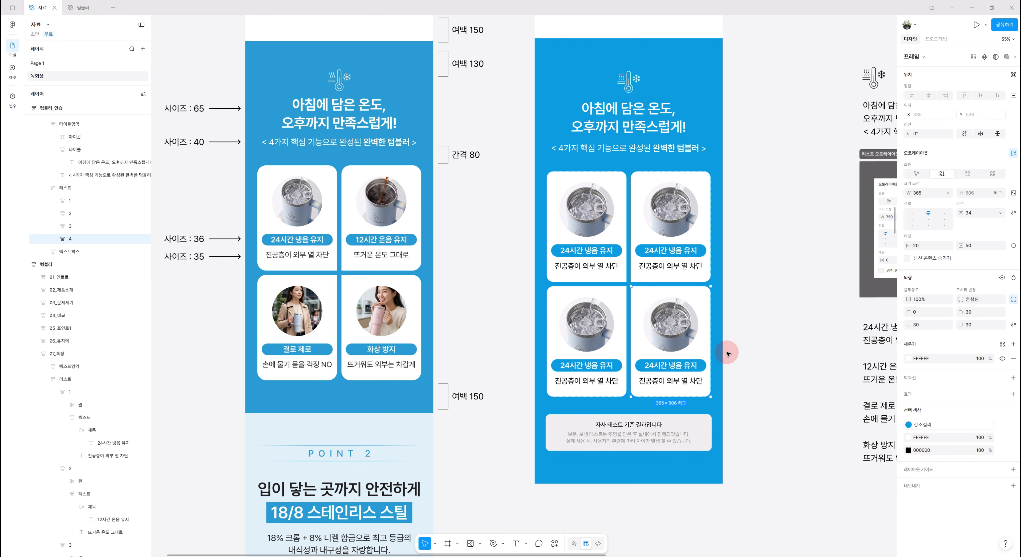
scroll(742, 379, down, 1)
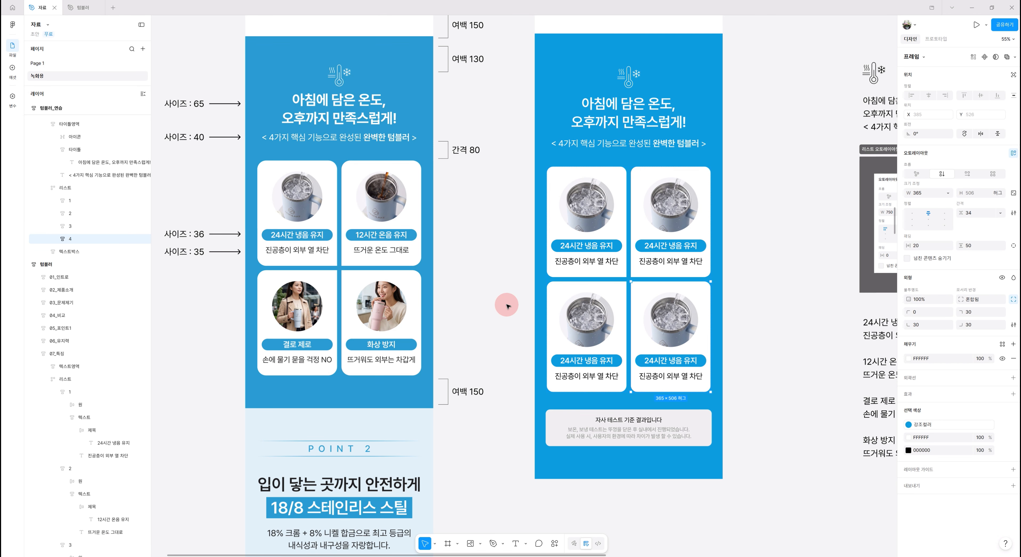
scroll(632, 282, down, 1)
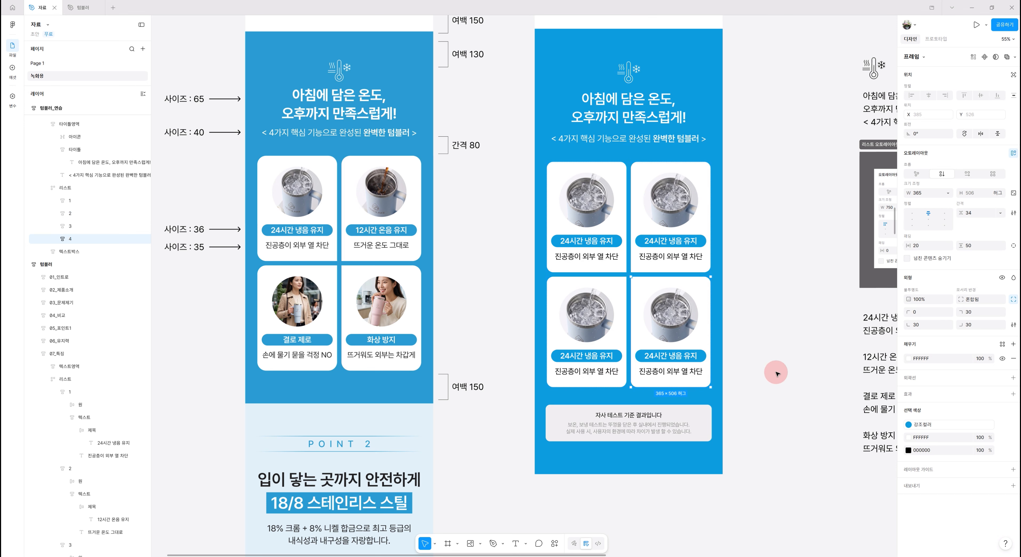
- Replace the circular image fill in card 2 with picture 06 from the 텀블러이미지 folder
scroll(619, 420, up, 1)
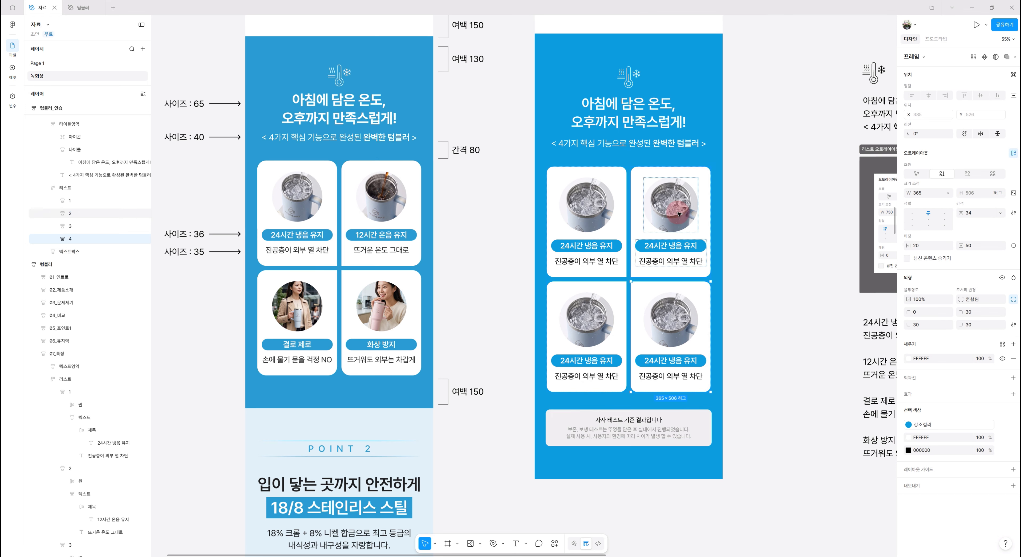
ctrl+click(685, 221)
click(908, 358)
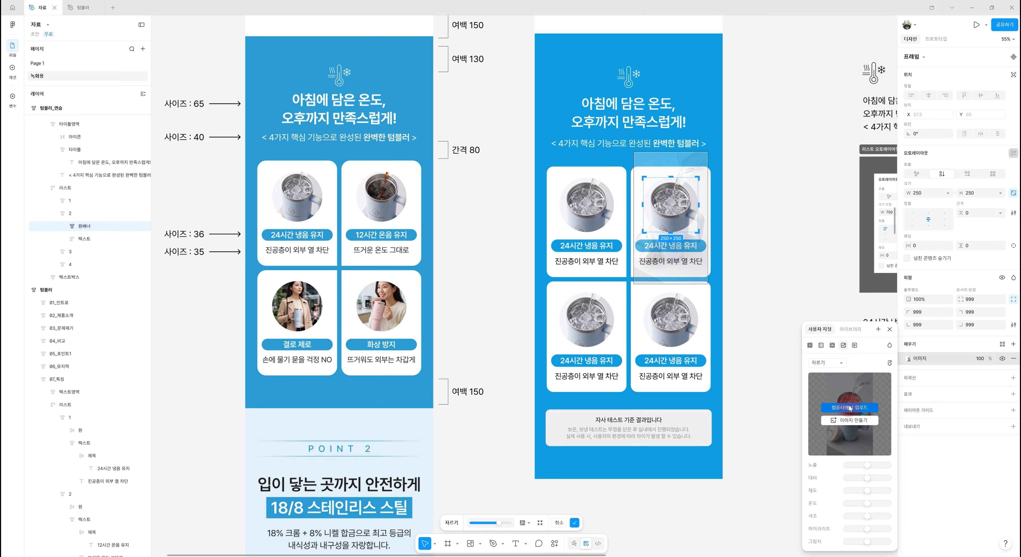
click(849, 409)
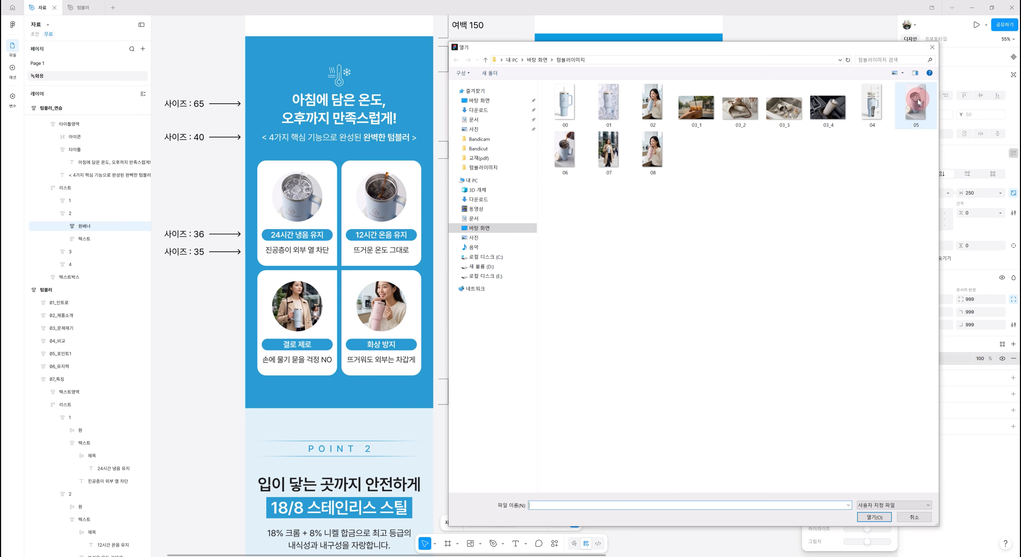
double_click(575, 153)
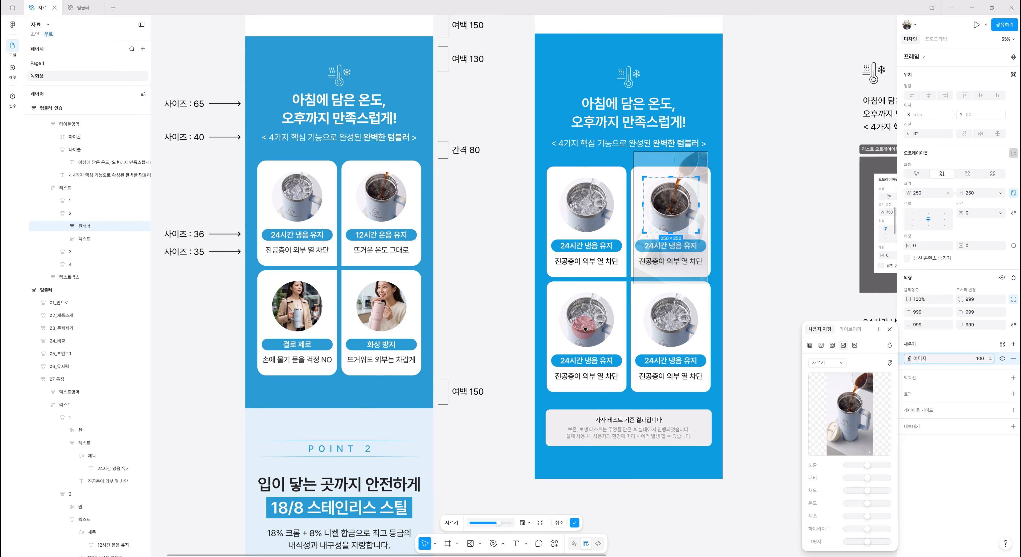
- Replace card 3's circular image fill with picture 07 and adjust its position inside the circle
click(585, 328)
click(908, 359)
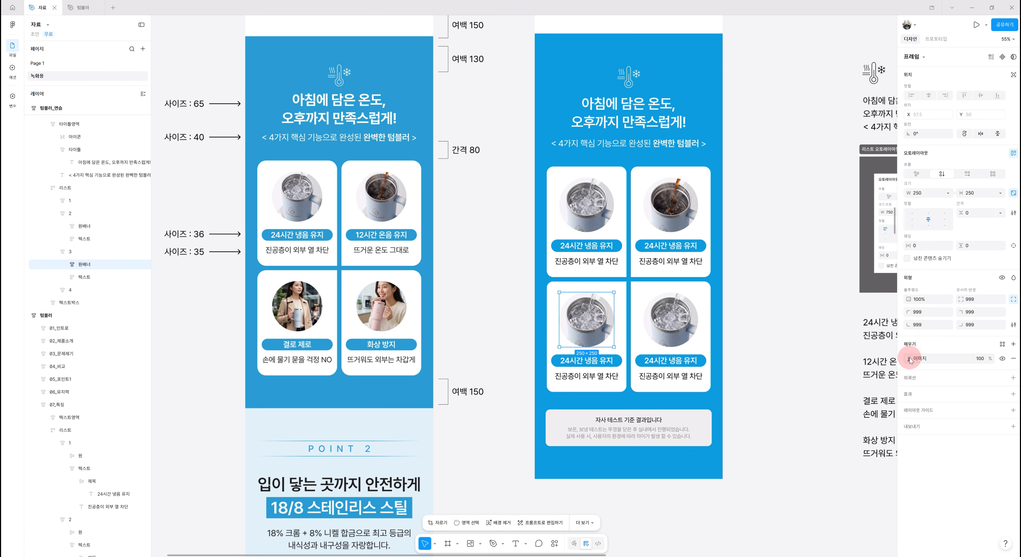
click(840, 402)
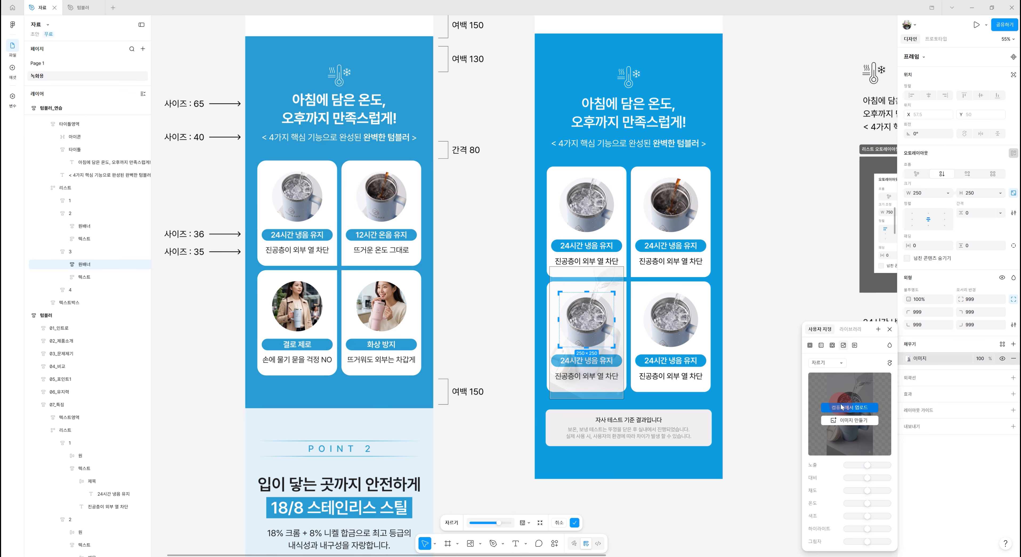
double_click(612, 156)
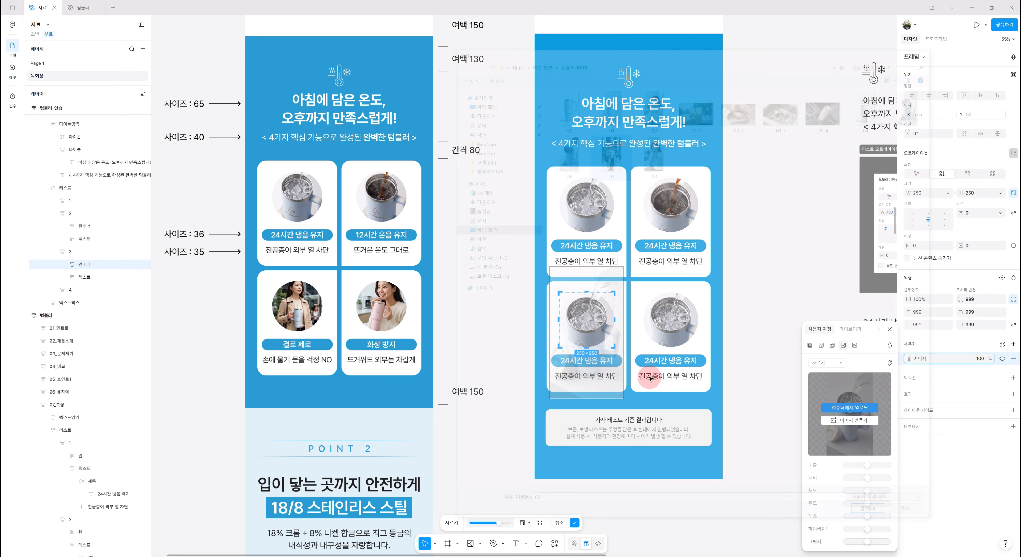
drag(592, 324, 597, 318)
- Replace card 4's circular image fill with picture 08 from the 텀블러이미지 folder
click(666, 322)
click(666, 322)
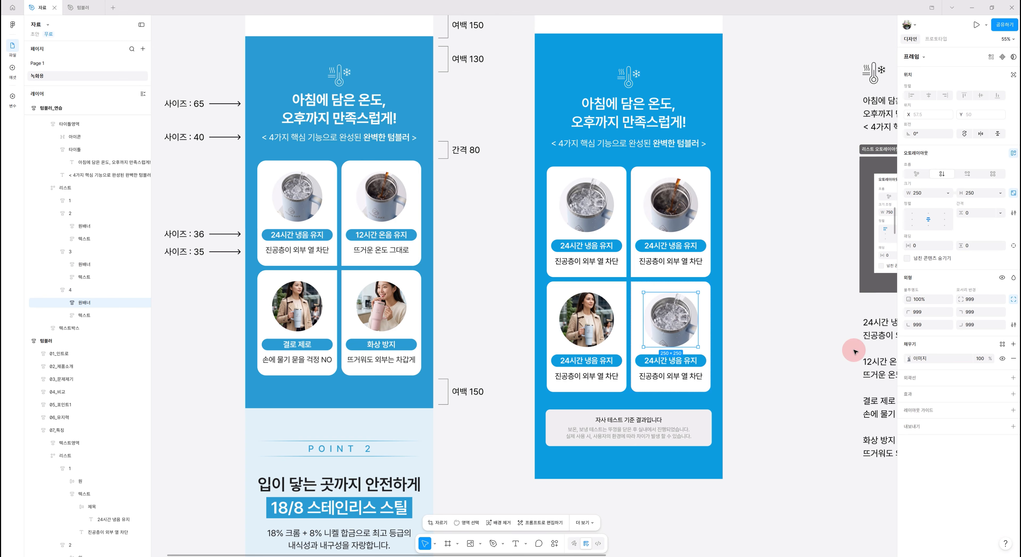
click(910, 358)
click(832, 415)
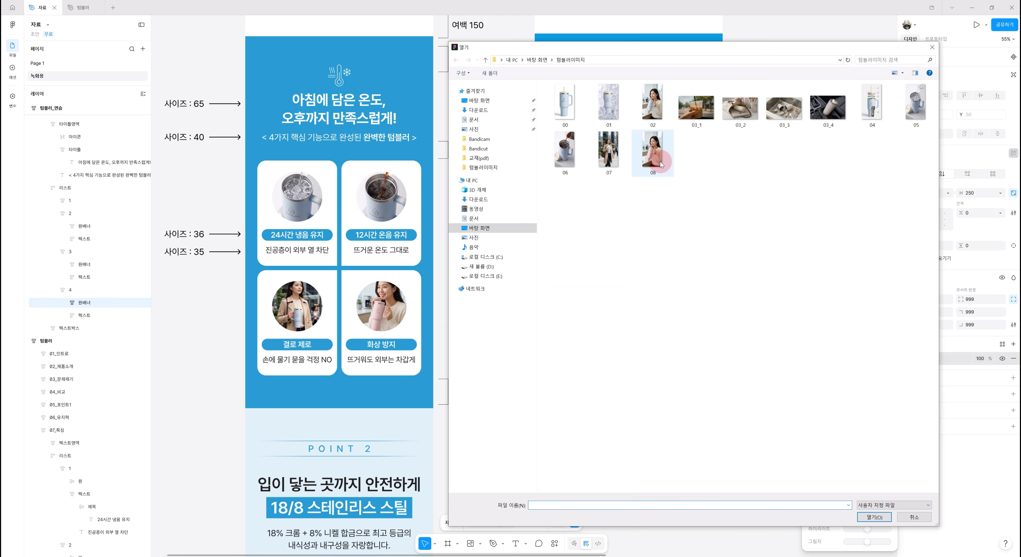
click(652, 153)
double_click(652, 153)
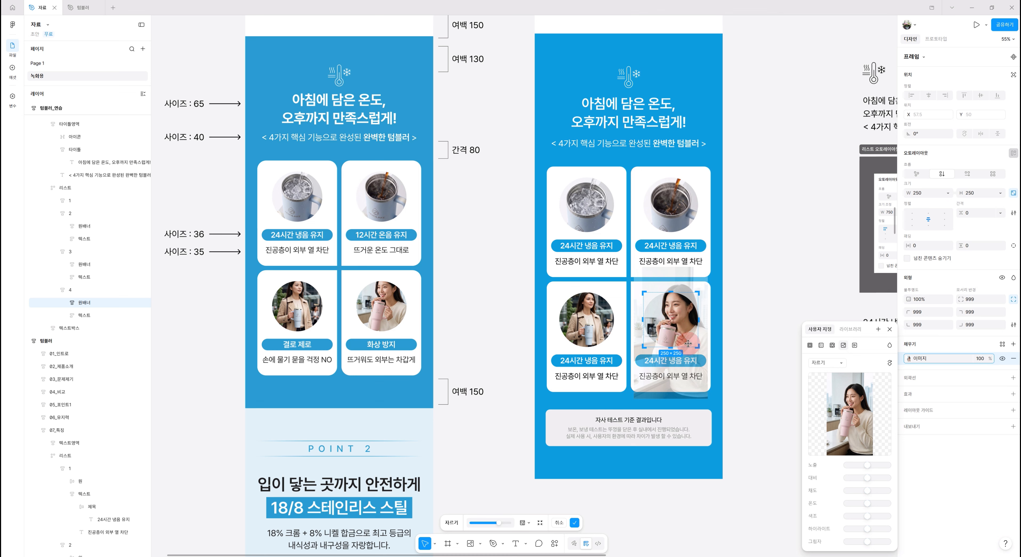
- Scale down card 4's photo within its crop and reposition it so the woman's face and tumbler sit inside the circle
drag(684, 399, 682, 379)
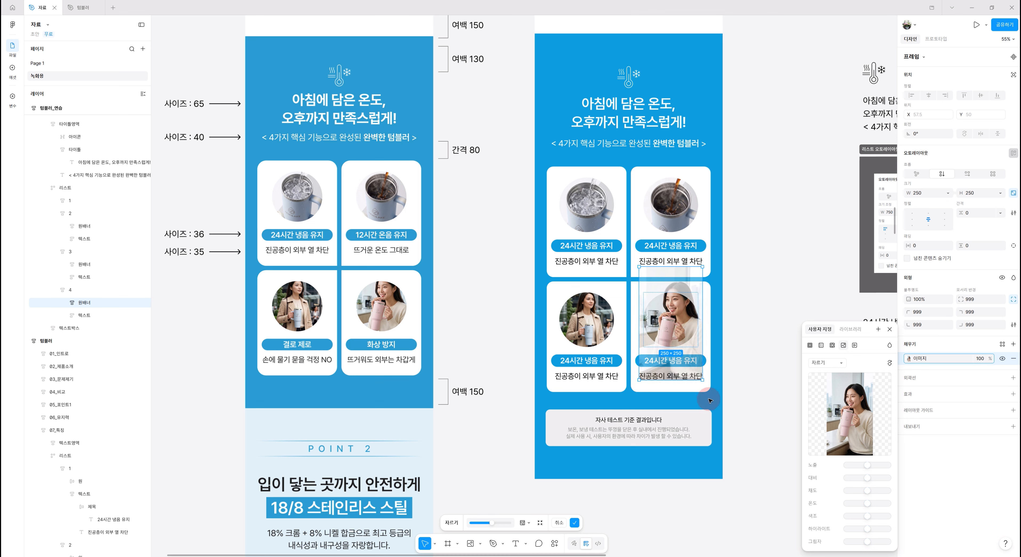
key(ctrl+z)
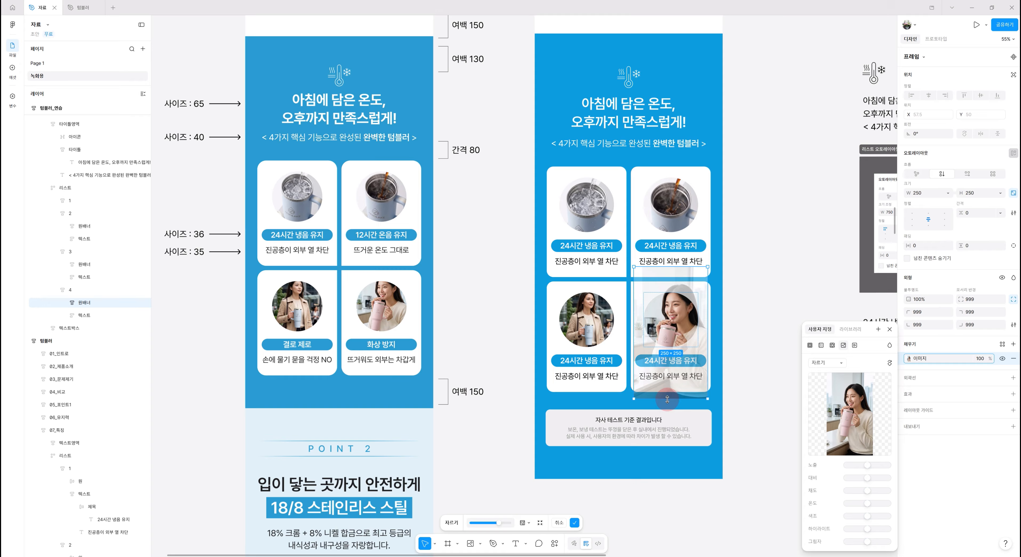
drag(667, 399, 667, 378)
drag(668, 313, 668, 317)
drag(674, 385, 673, 384)
drag(674, 312, 674, 316)
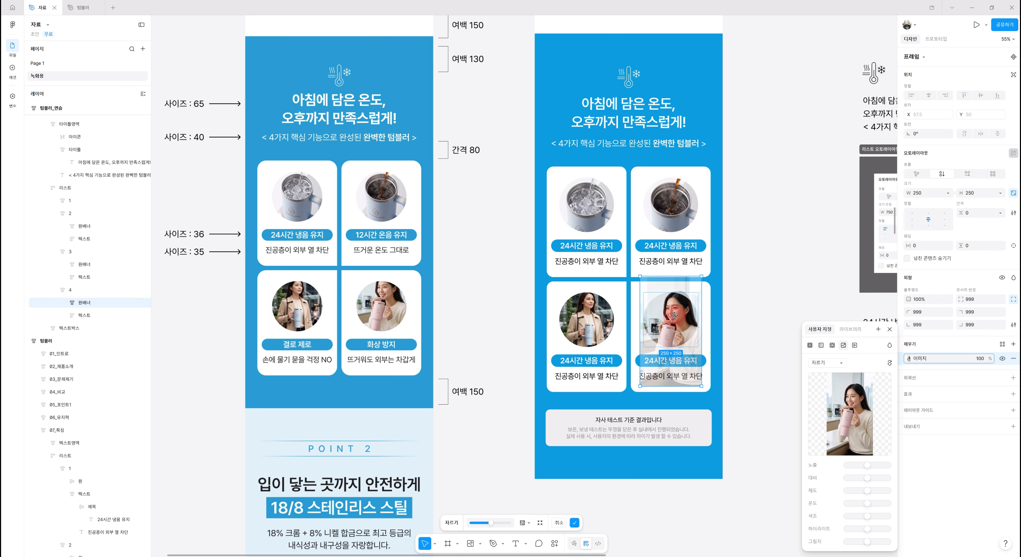
- Replace card 2's title with "12시간 온음 유지" and its caption with "뜨거운 온도 그대로", copied from the source text block
click(753, 370)
click(756, 376)
drag(802, 350, 708, 379)
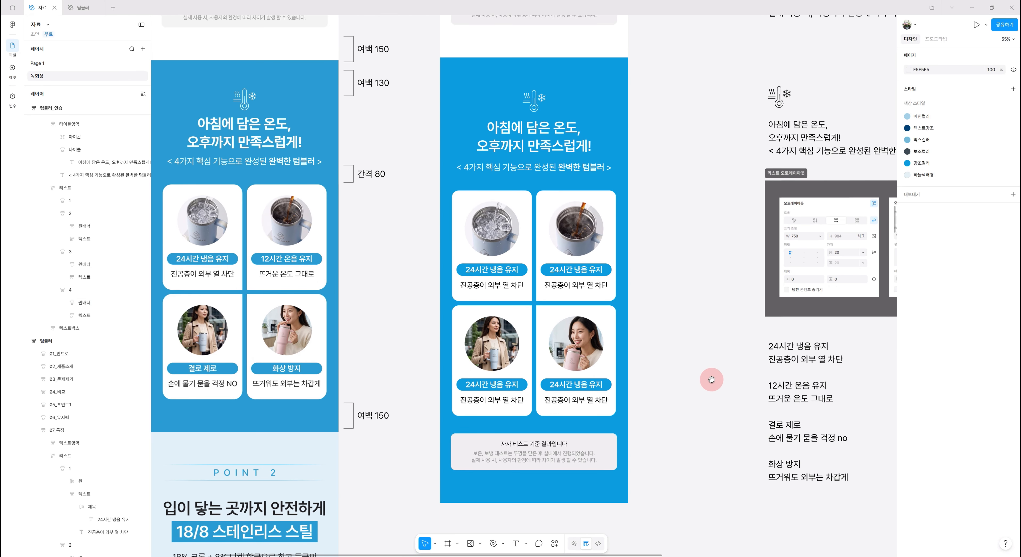
double_click(798, 359)
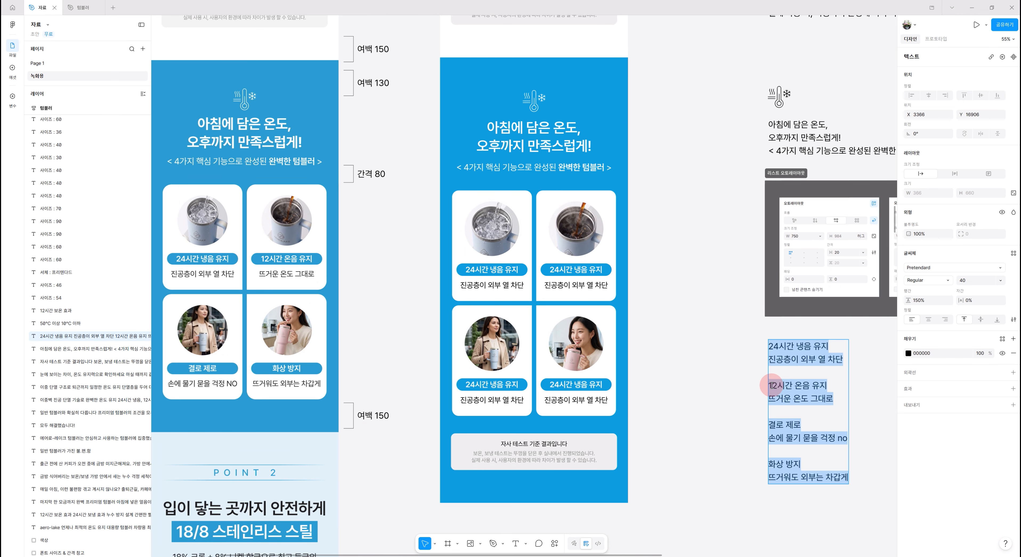
drag(768, 386, 827, 386)
key(ctrl+c)
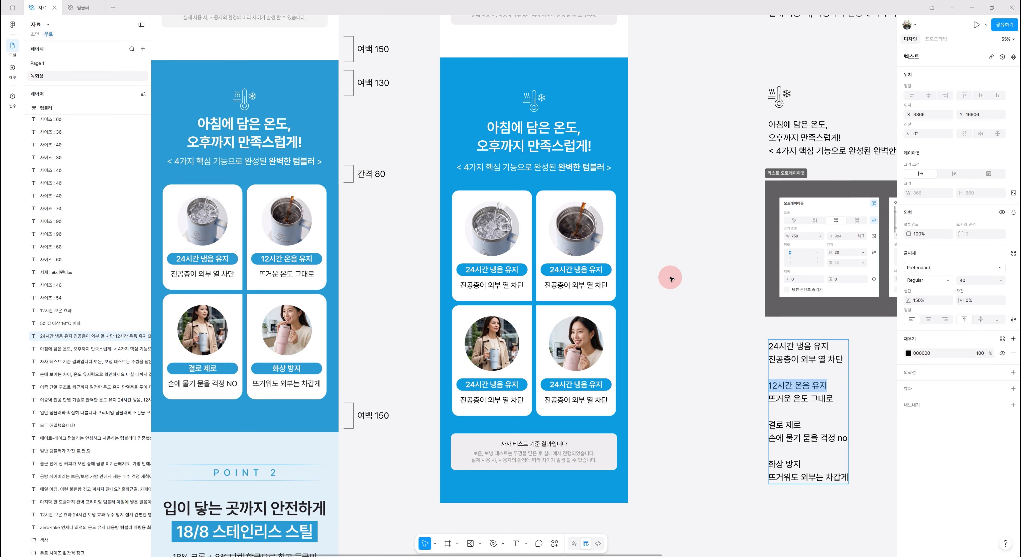
double_click(582, 267)
key(ctrl+v)
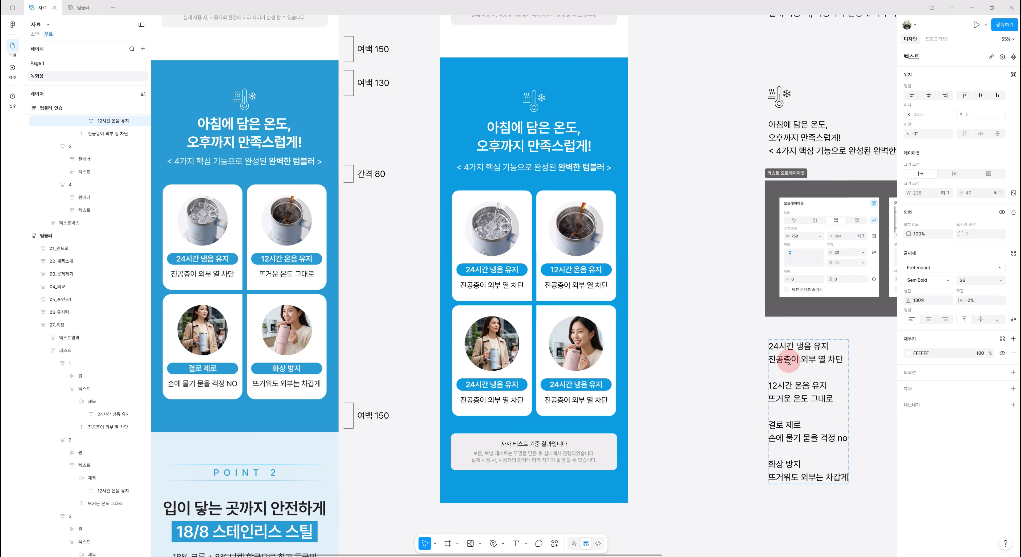
drag(770, 398, 834, 399)
key(ctrl+c)
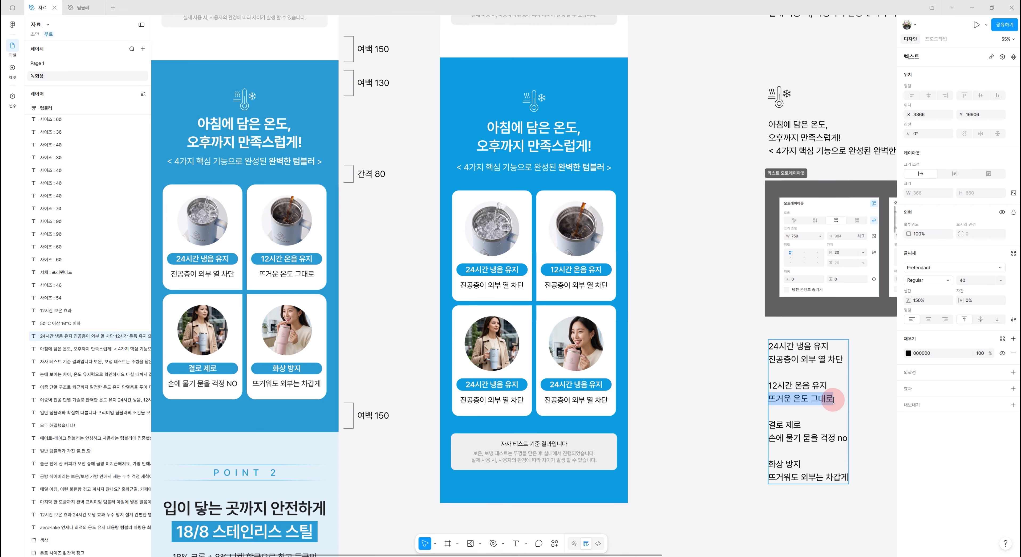
double_click(575, 285)
key(ctrl+v)
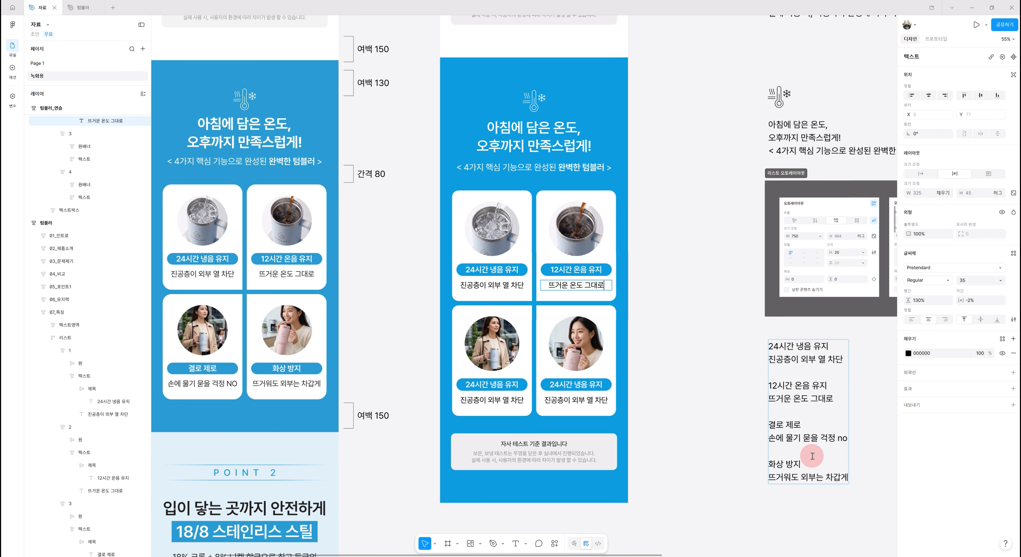
- Replace card 3's title with "결로 제로" and its caption with "손에 물기 묻을 걱정 no", copied from the source text block
double_click(772, 423)
drag(769, 424, 814, 426)
key(ctrl+c)
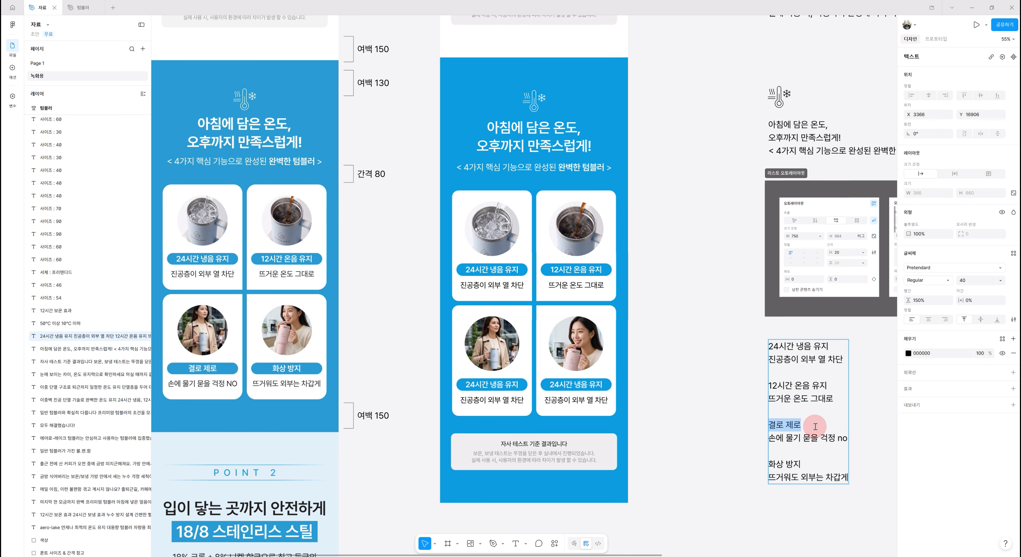
double_click(491, 385)
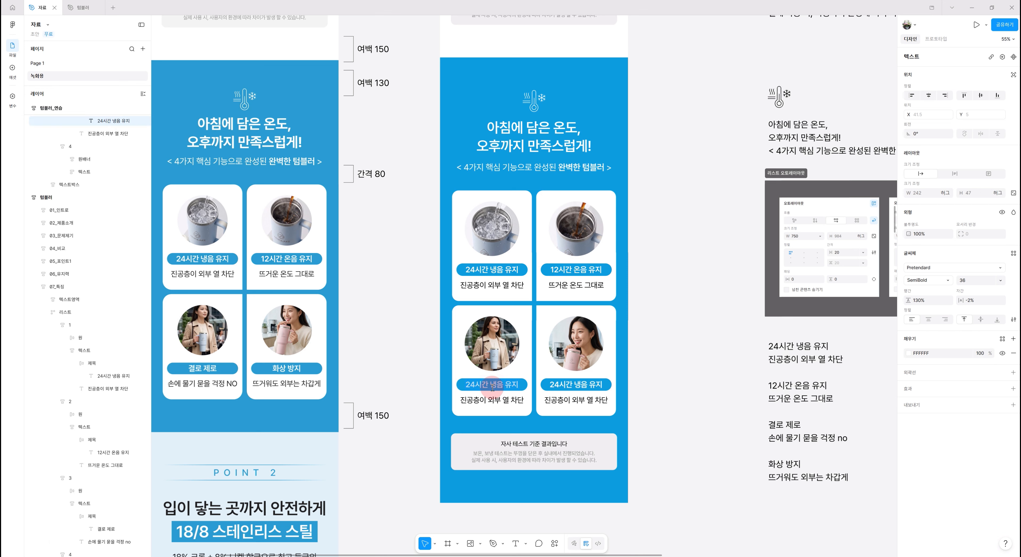
key(ctrl+v)
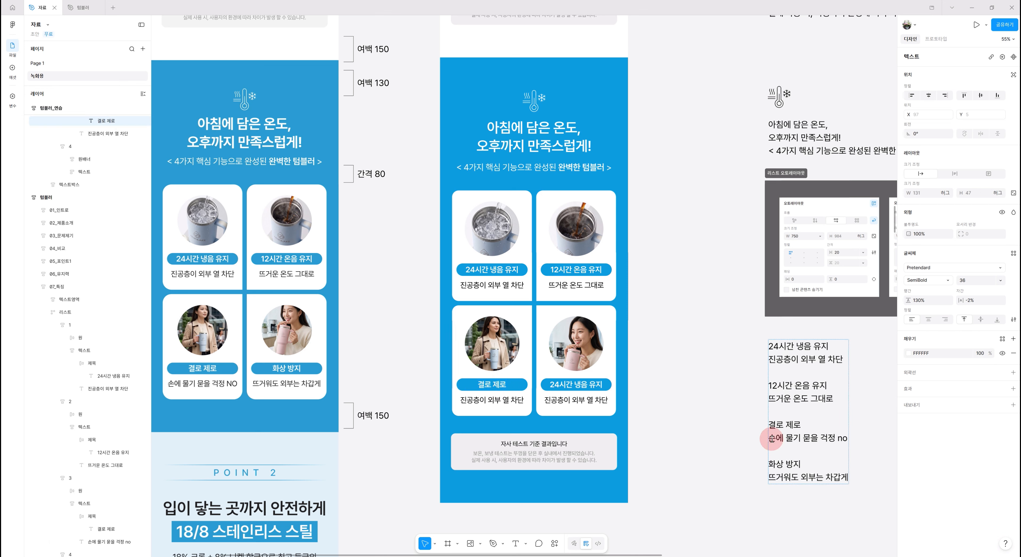
drag(771, 438, 855, 441)
key(ctrl+c)
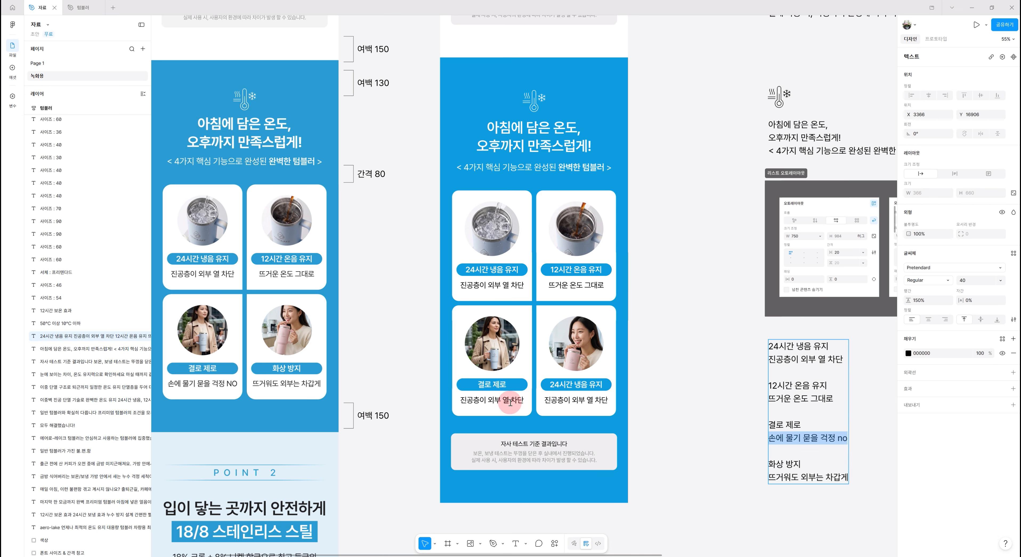
double_click(510, 401)
key(ctrl+v)
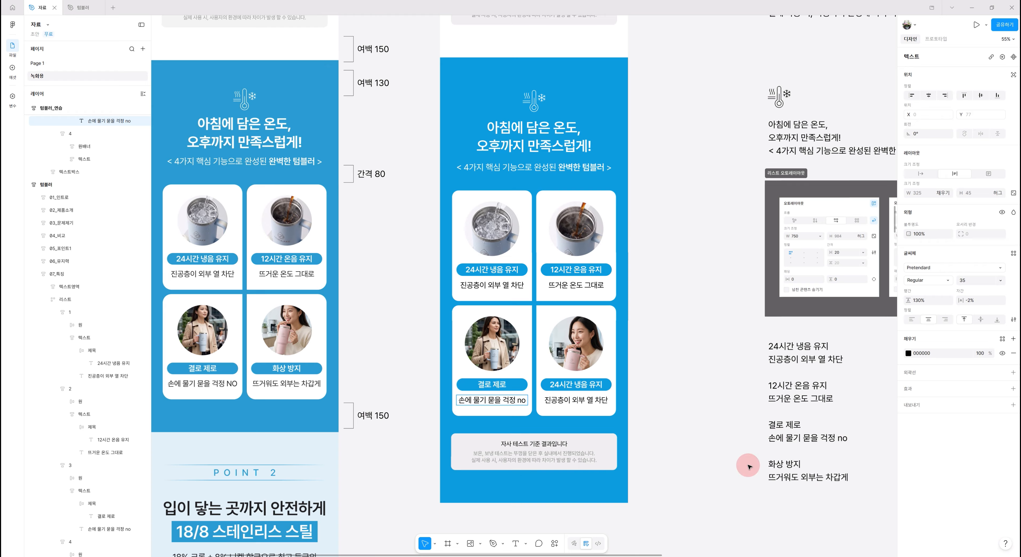
- Replace card 4's title with "화상 방지" and its caption with "뜨거워도 외부는 차갑게", copied from the source text block
click(822, 453)
double_click(796, 464)
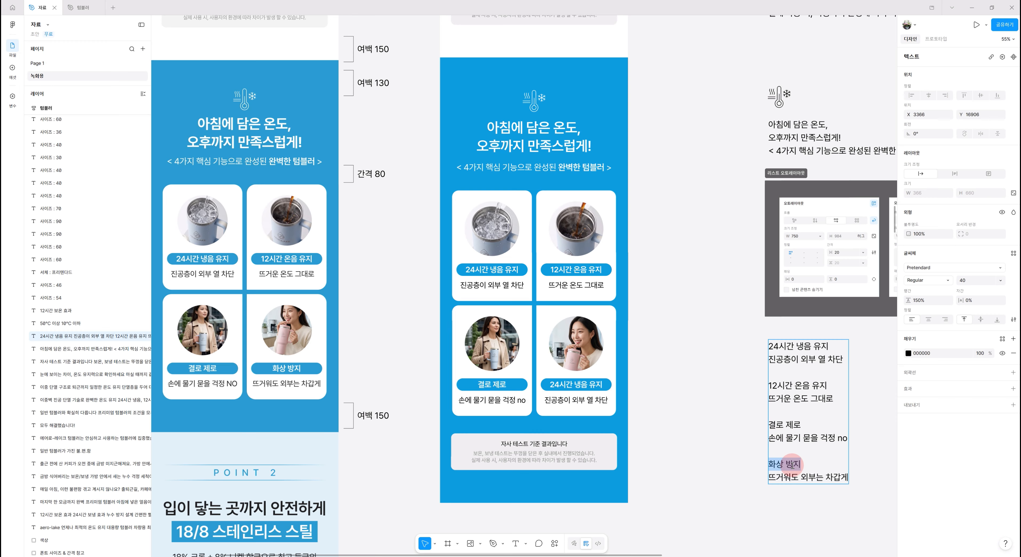
key(ctrl+c)
double_click(563, 382)
key(ctrl+v)
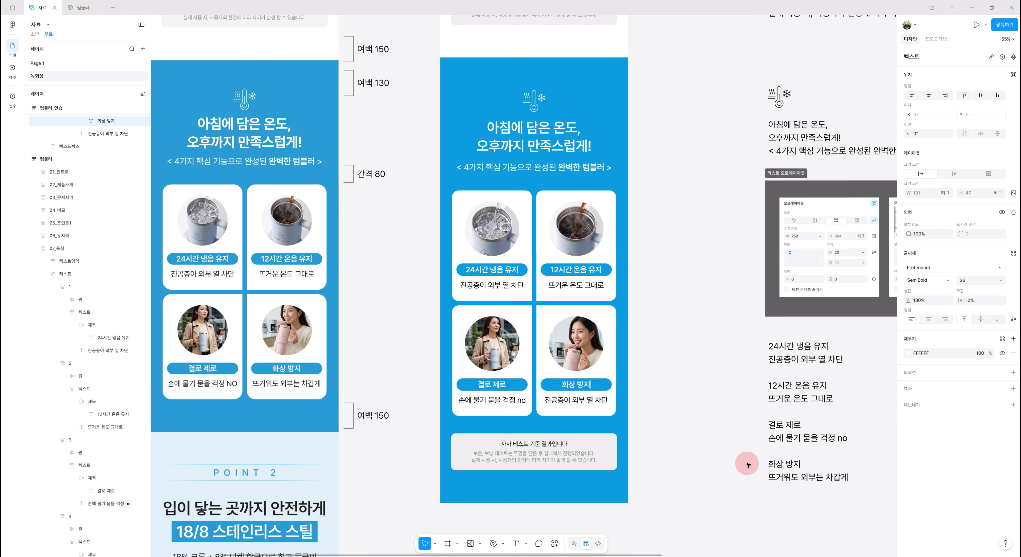
triple_click(790, 475)
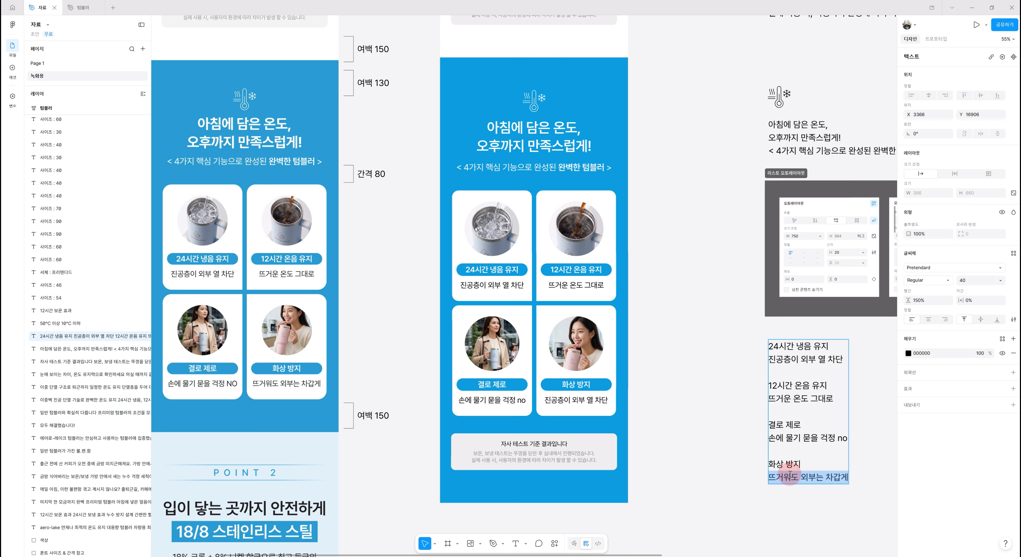
click(574, 401)
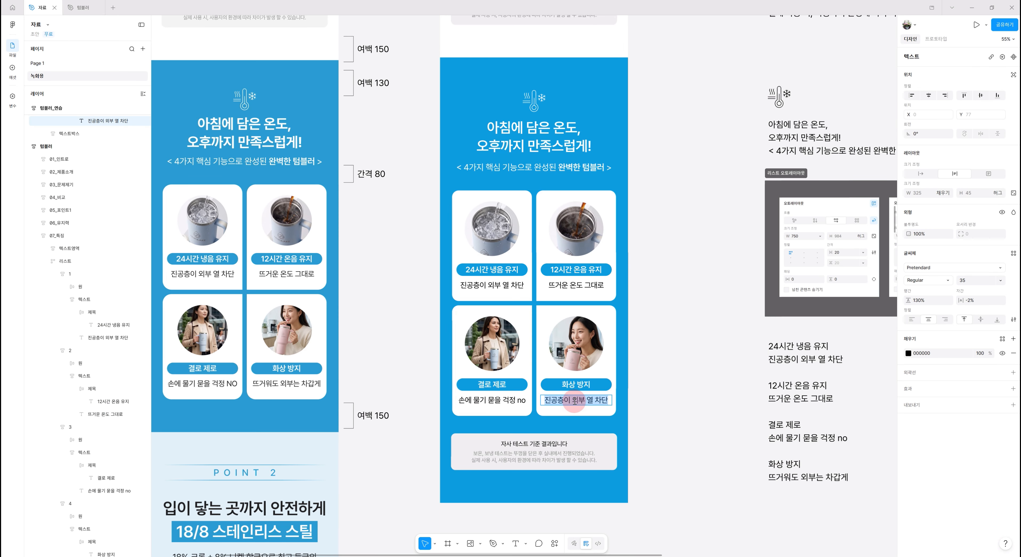
key(ctrl+v)
click(697, 448)
click(696, 455)
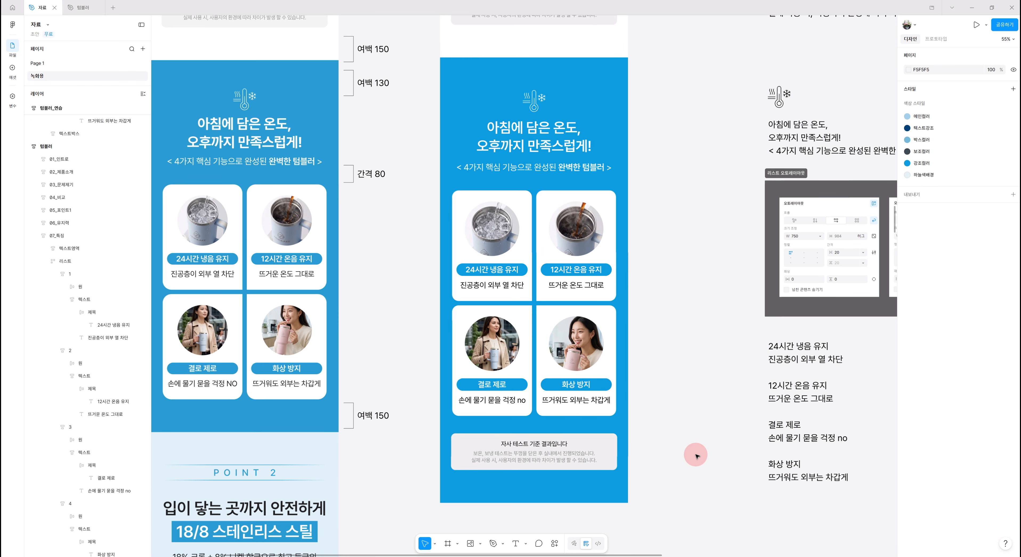
- Set the letter case of card 3's caption to uppercase (대문자) through the advanced text settings
click(495, 402)
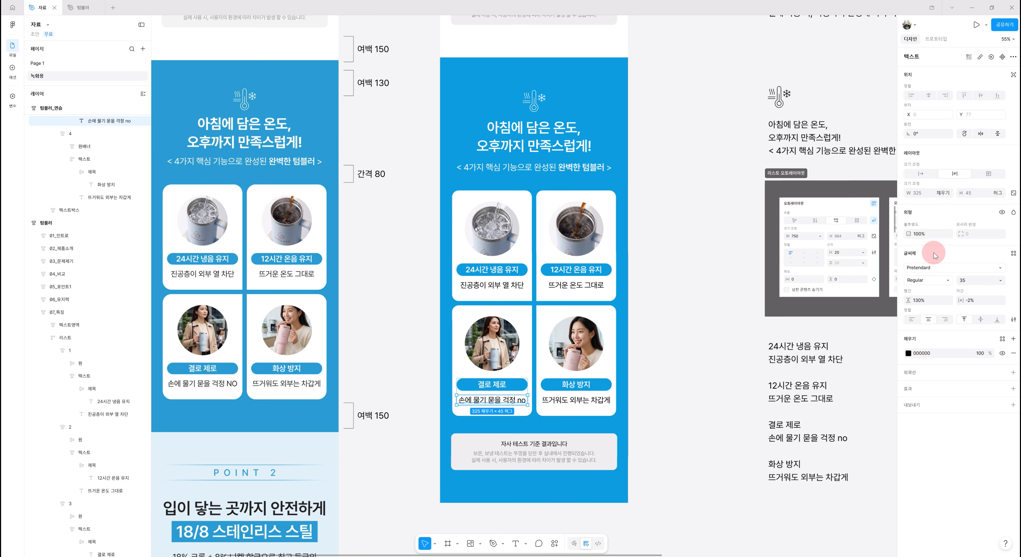
click(1013, 321)
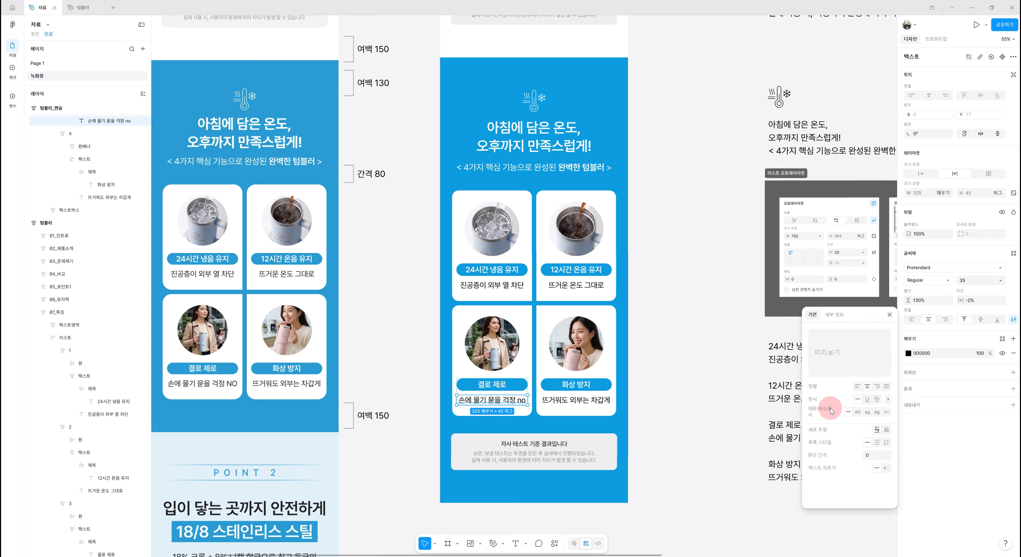
click(857, 412)
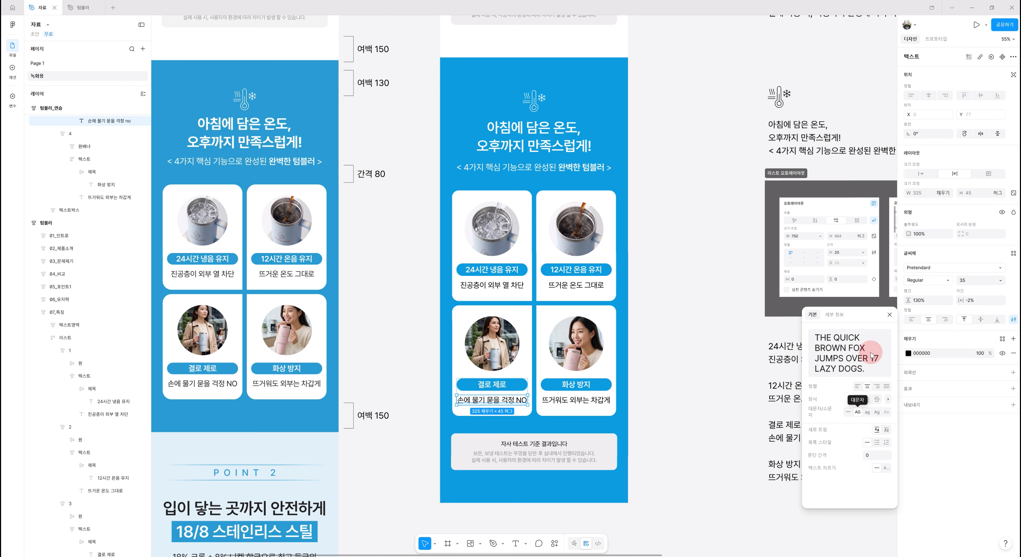
click(889, 315)
click(677, 471)
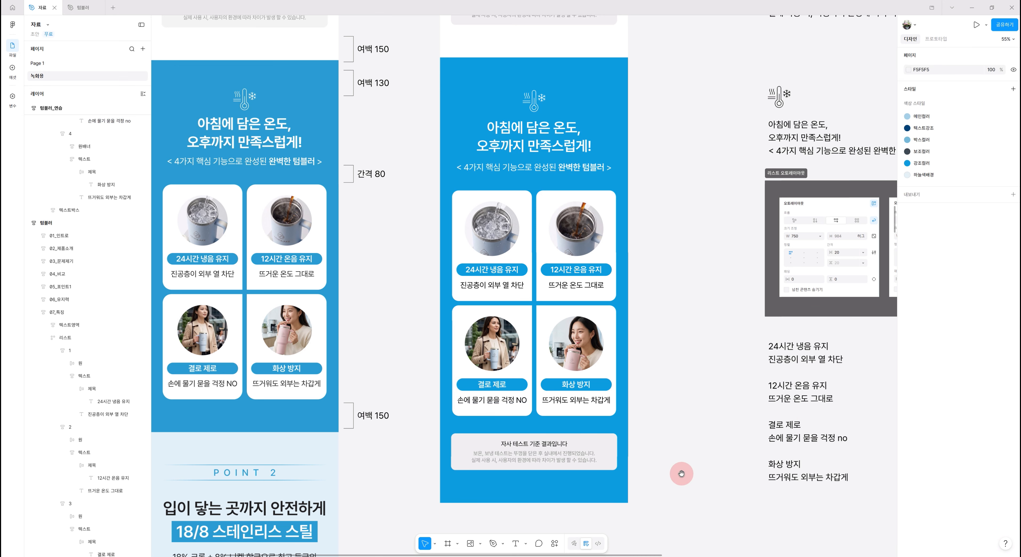
- Delete the grey 텍스트박스 with the test-result note below the four cards in the blue section
scroll(674, 456, left, 1)
scroll(712, 443, down, 1)
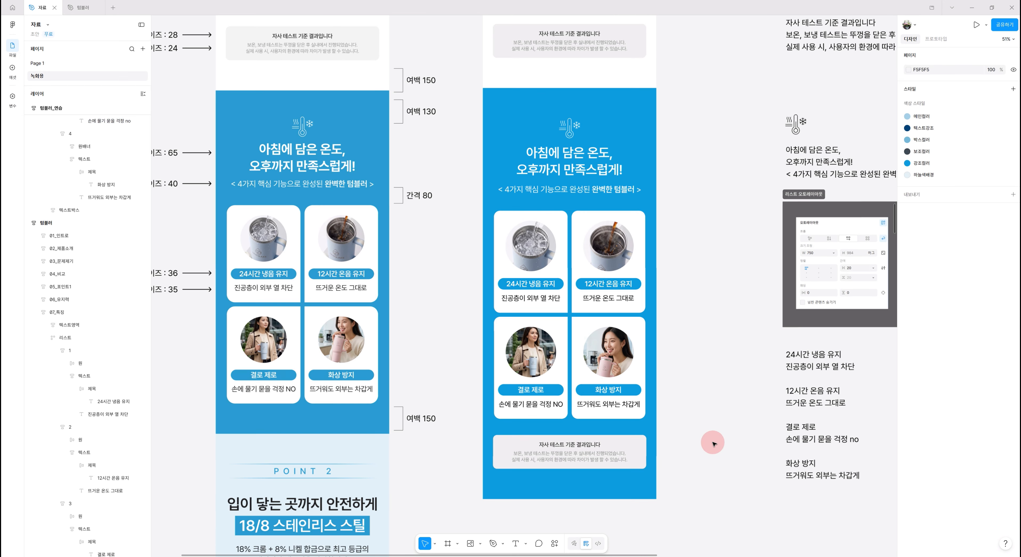
click(564, 455)
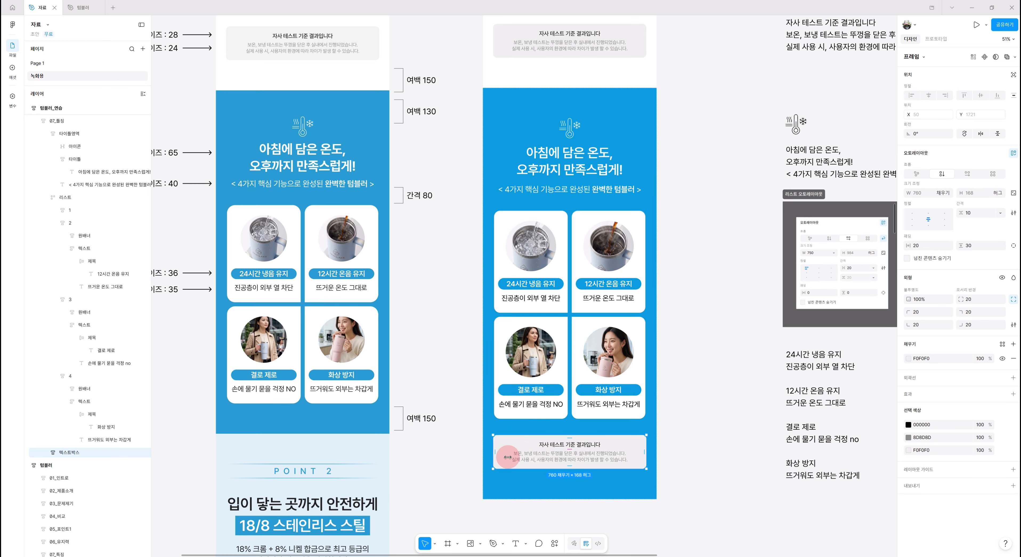
key(Delete)
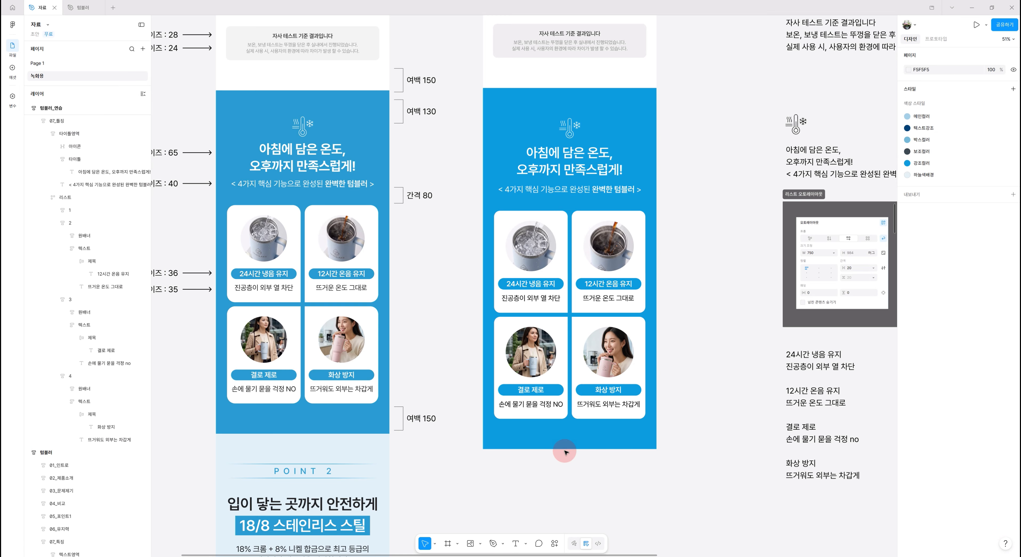
- Give the 07_특징 frame individual padding per side and set its top padding to 130
click(590, 441)
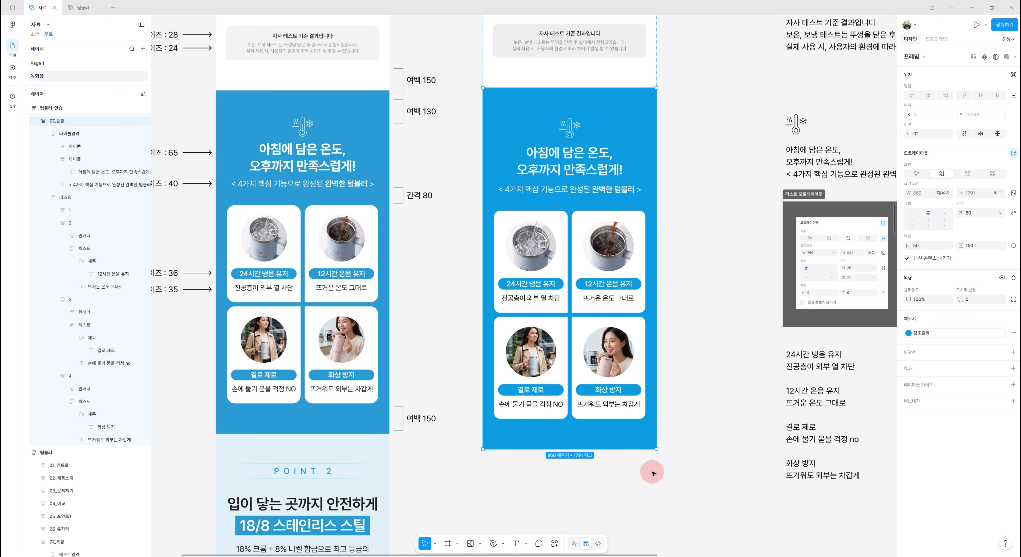
scroll(713, 473, up, 1)
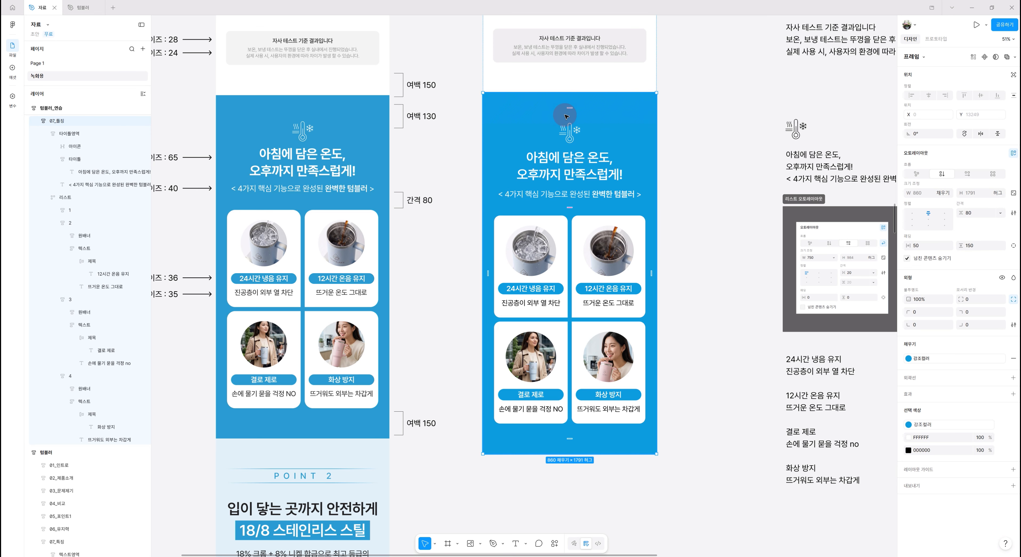
click(1013, 246)
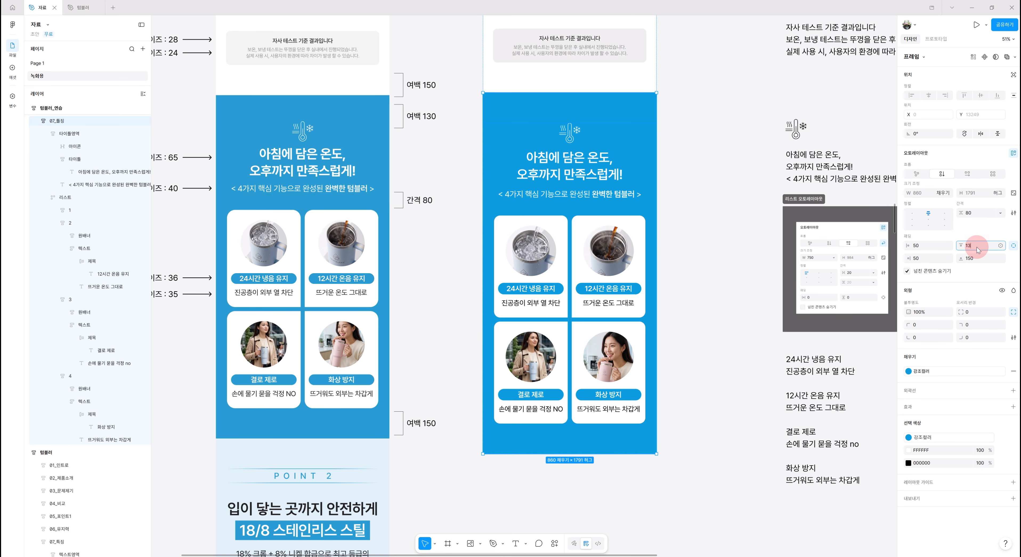
key(Return)
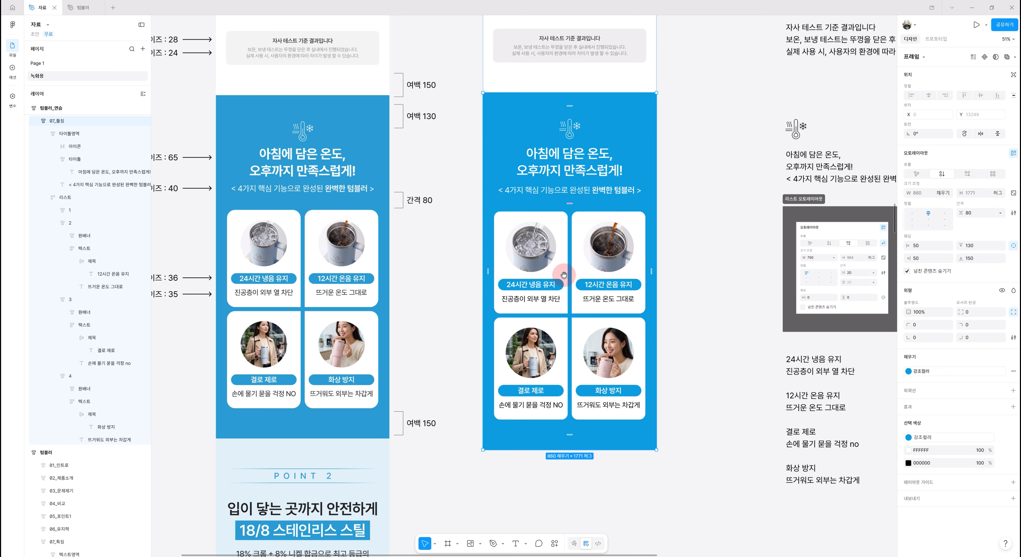
- Set the corner radius of card 1's image frame to 0 to make the picture square
drag(564, 251, 644, 272)
scroll(634, 271, up, 3)
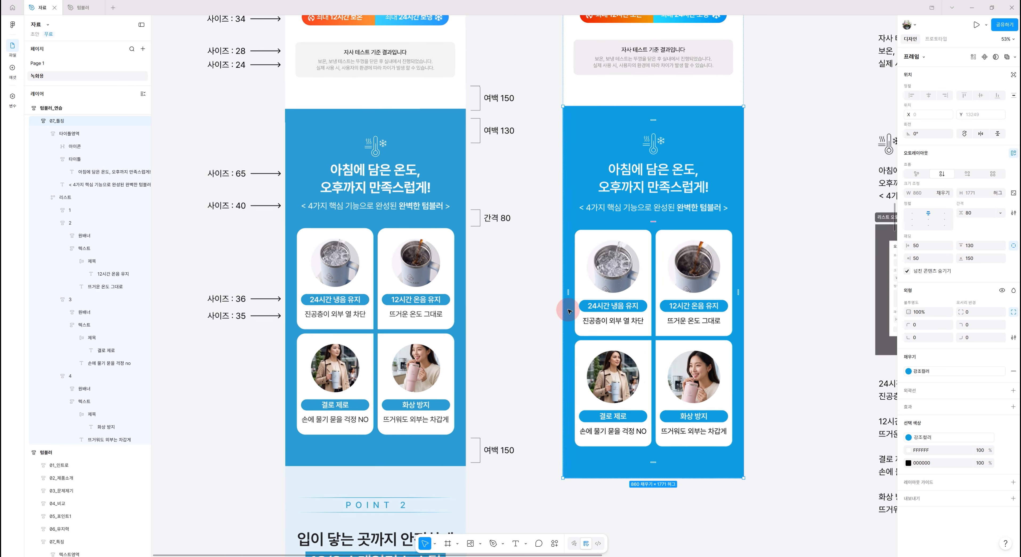
click(623, 270)
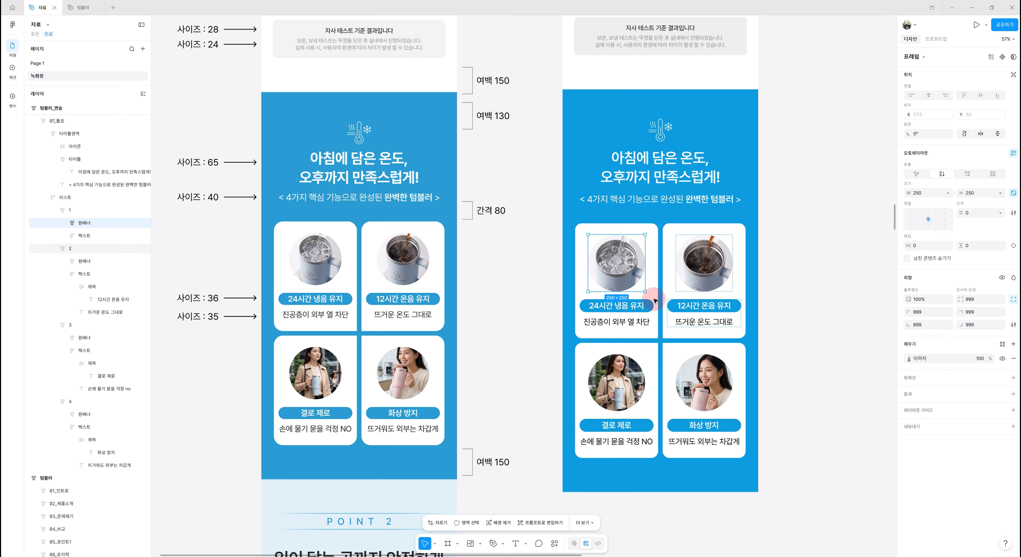
scroll(623, 261, down, 1)
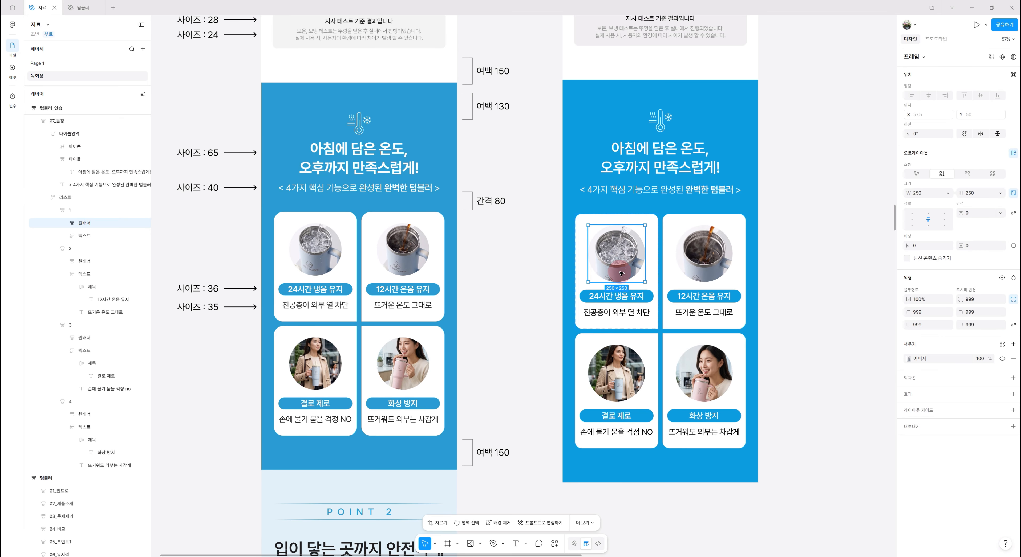
scroll(626, 253, down, 1)
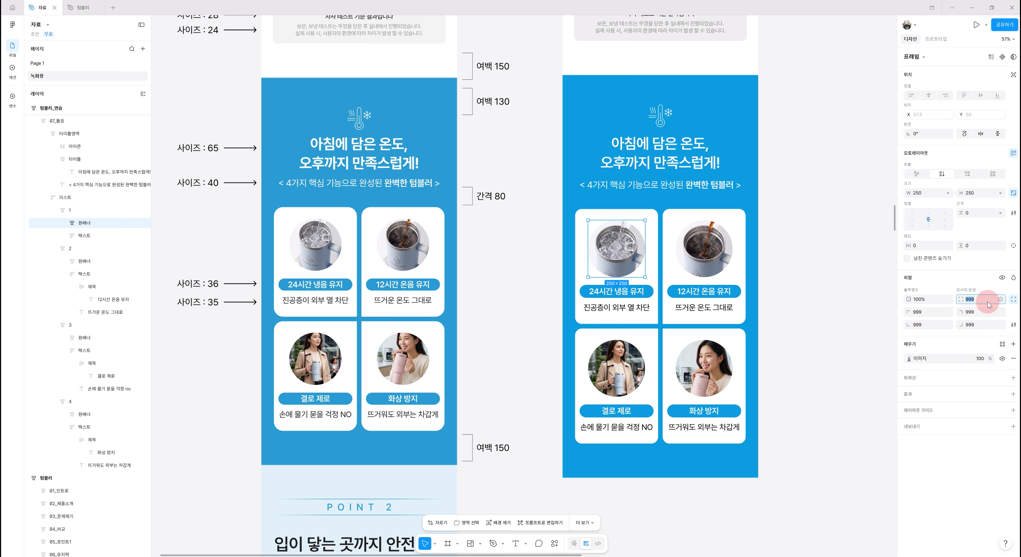
key(Return)
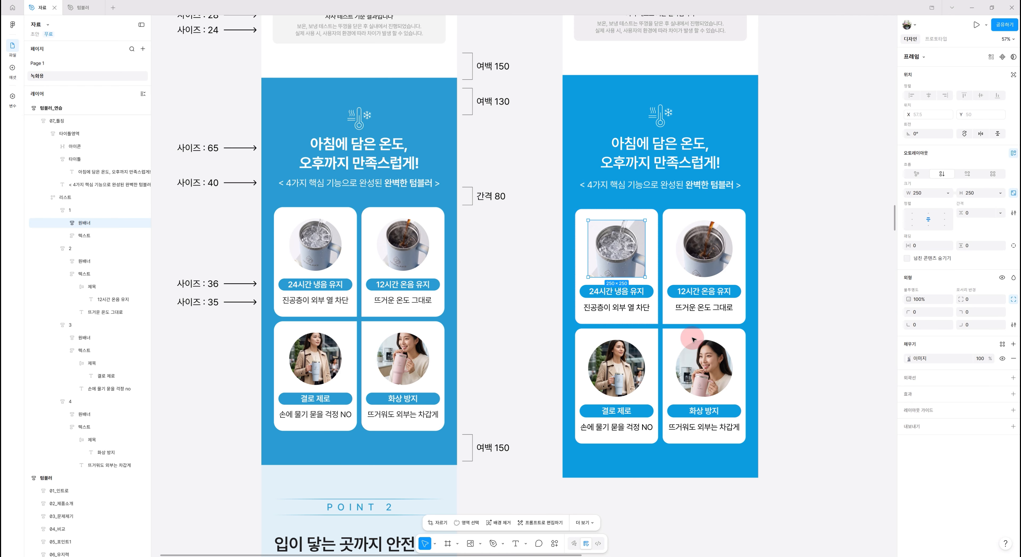
click(807, 381)
- Lower the corner radius of card 2's image frame to turn the circle into a rounded square
click(712, 259)
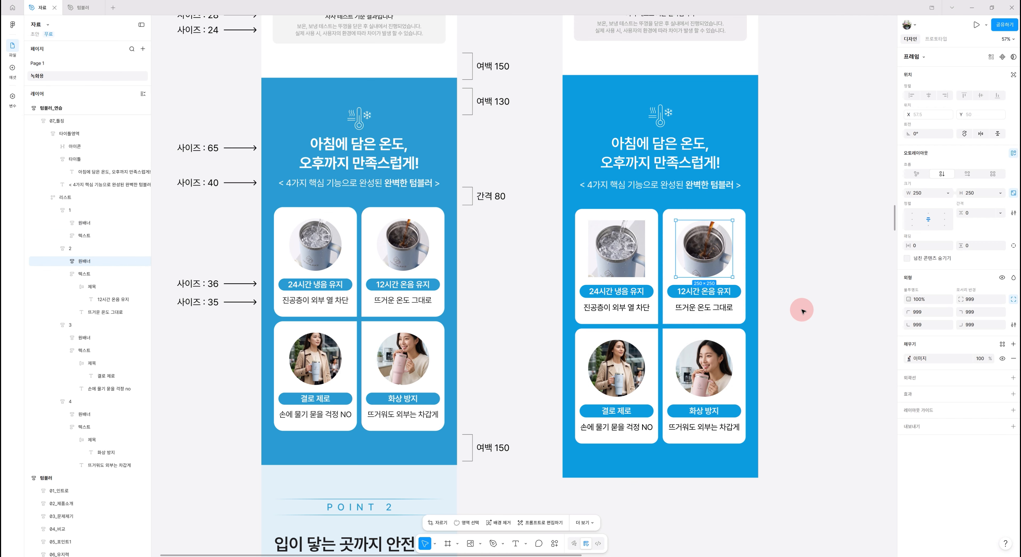
click(983, 302)
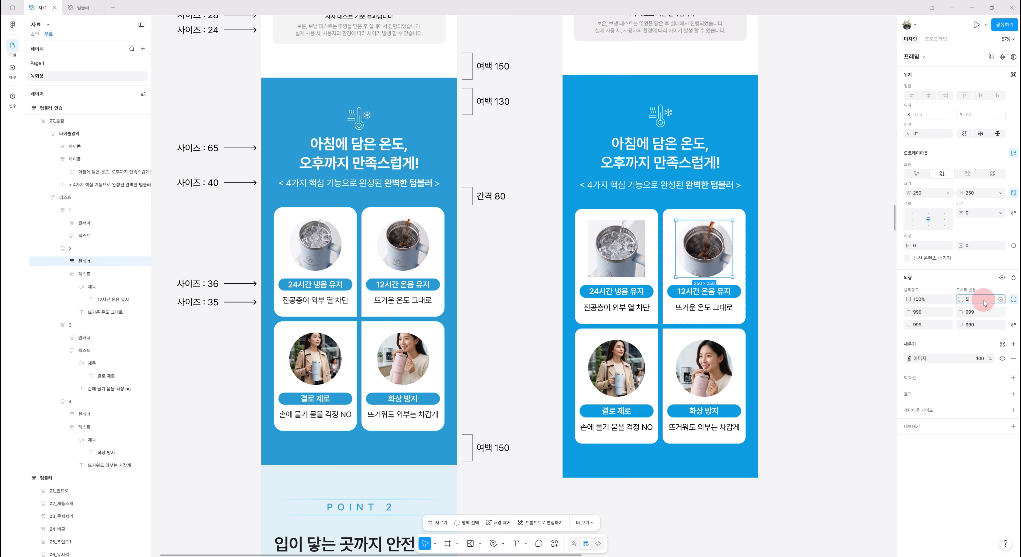
click(775, 309)
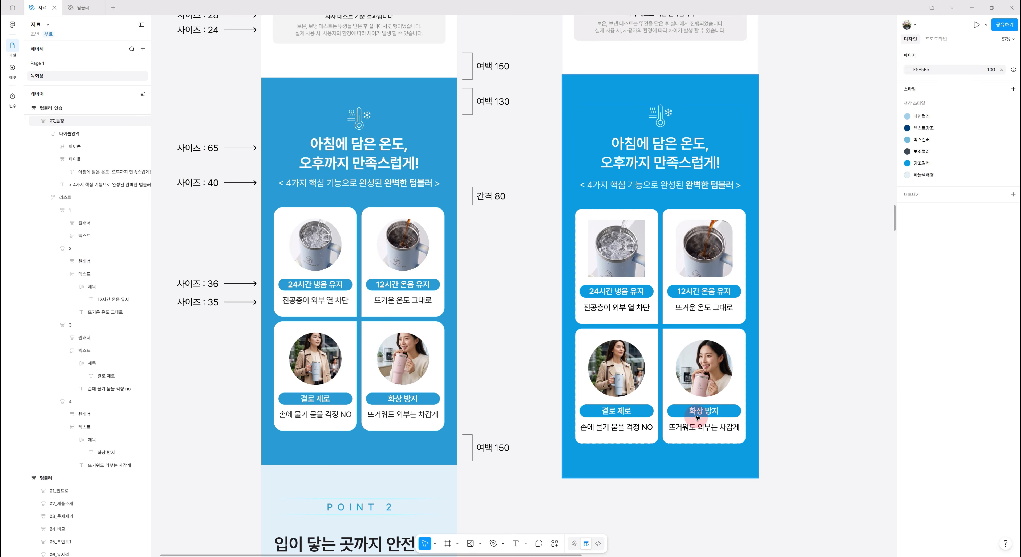
- Set the corner radius of card 1's image frame to 999 to turn the square picture back into a circle
scroll(822, 434, down, 3)
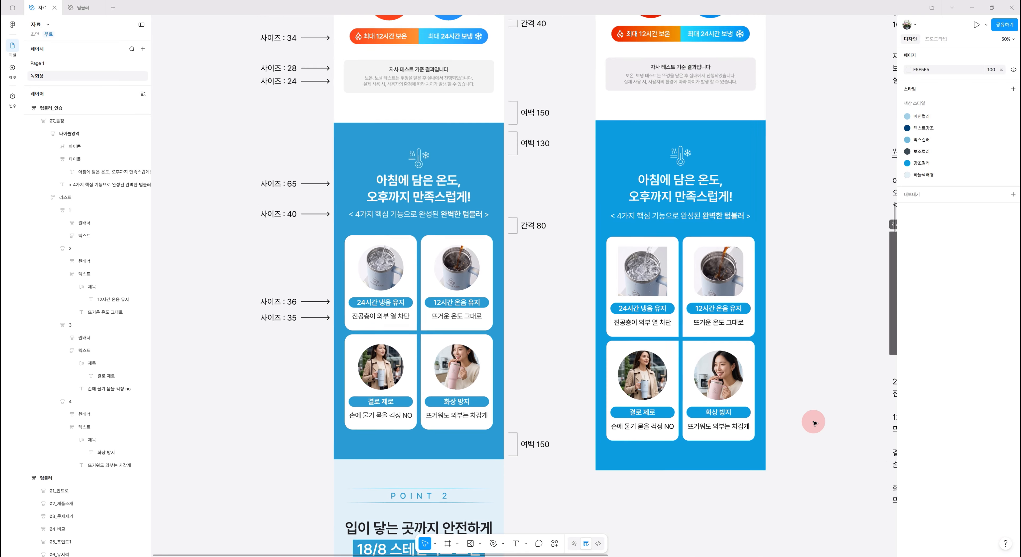
scroll(703, 317, down, 1)
click(661, 276)
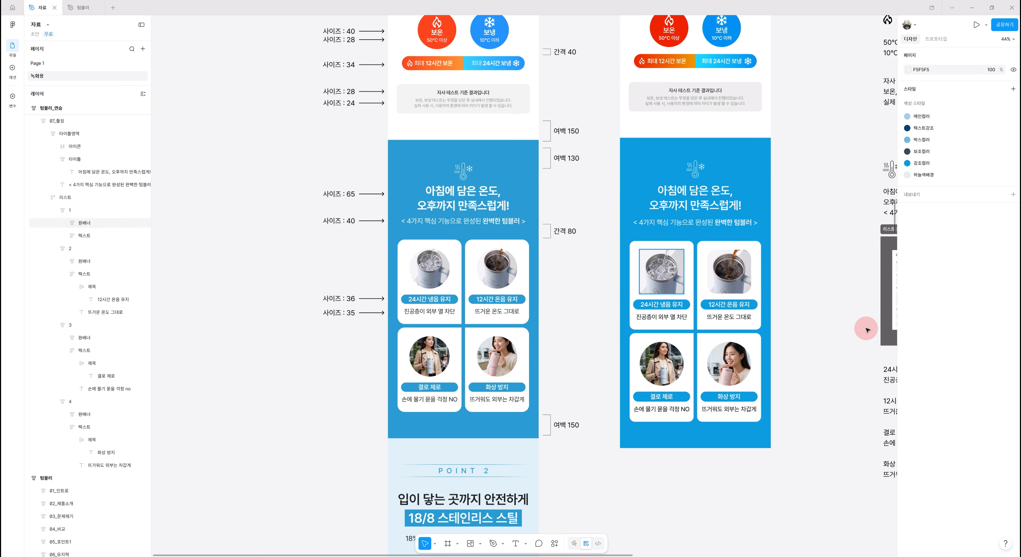
click(977, 304)
text(99)
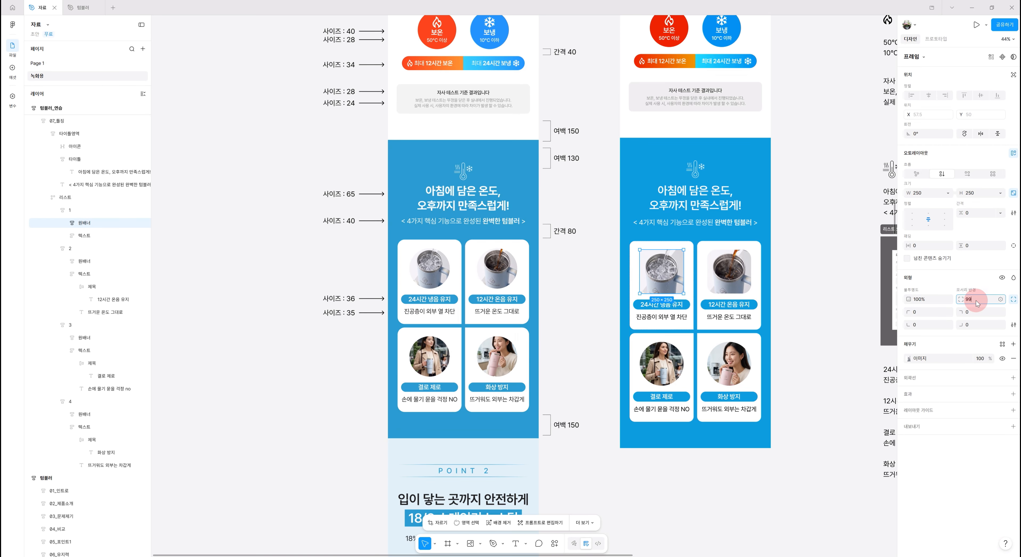
text(9)
key(Return)
- Restore the circular picture in card 2 by setting its image frame's corner radius to 999
ctrl+click(733, 270)
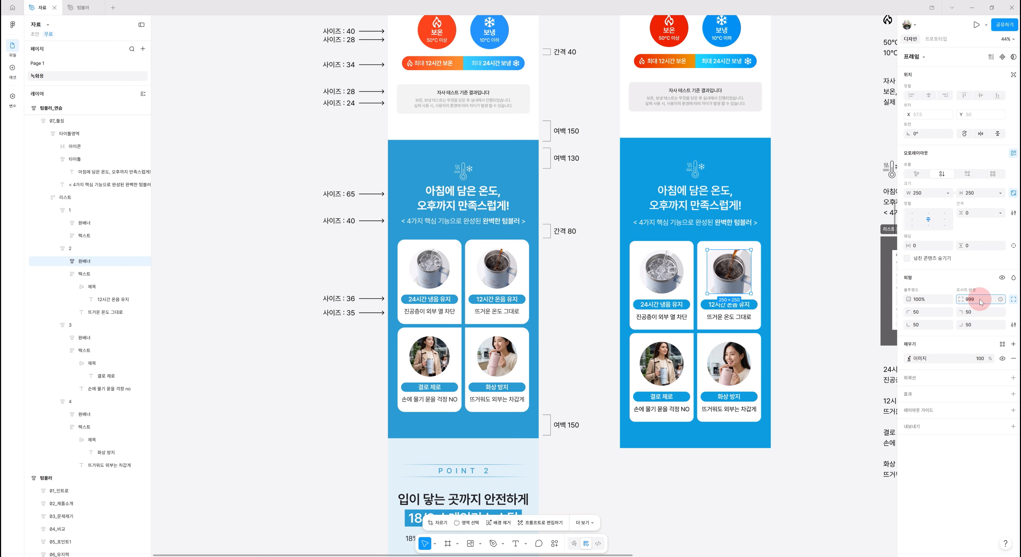
click(817, 351)
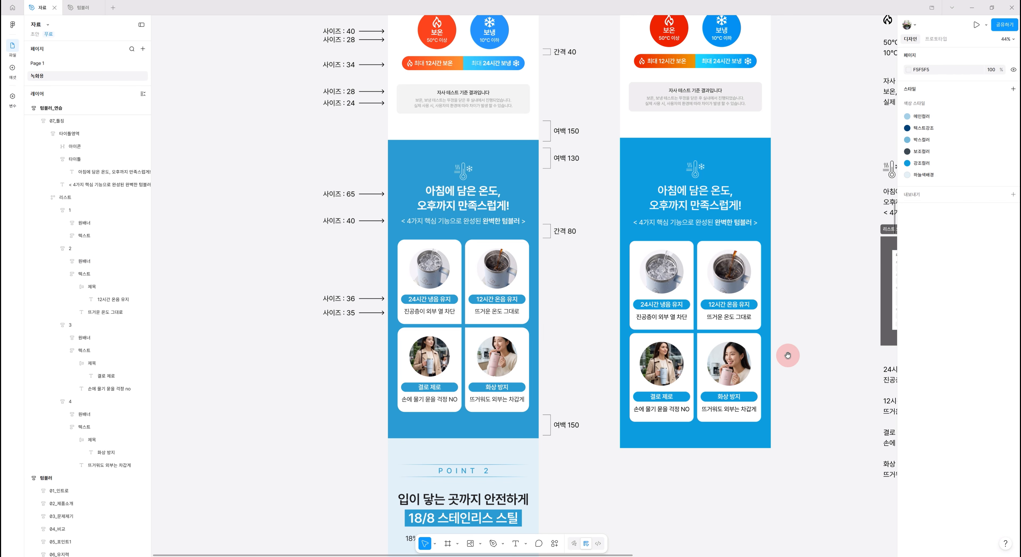
drag(794, 354, 756, 347)
scroll(757, 347, right, 3)
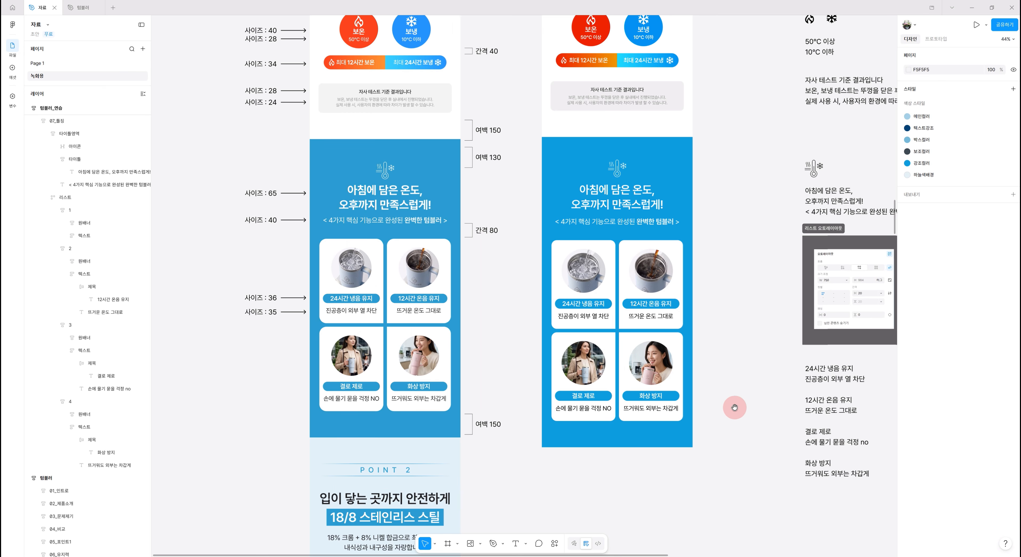